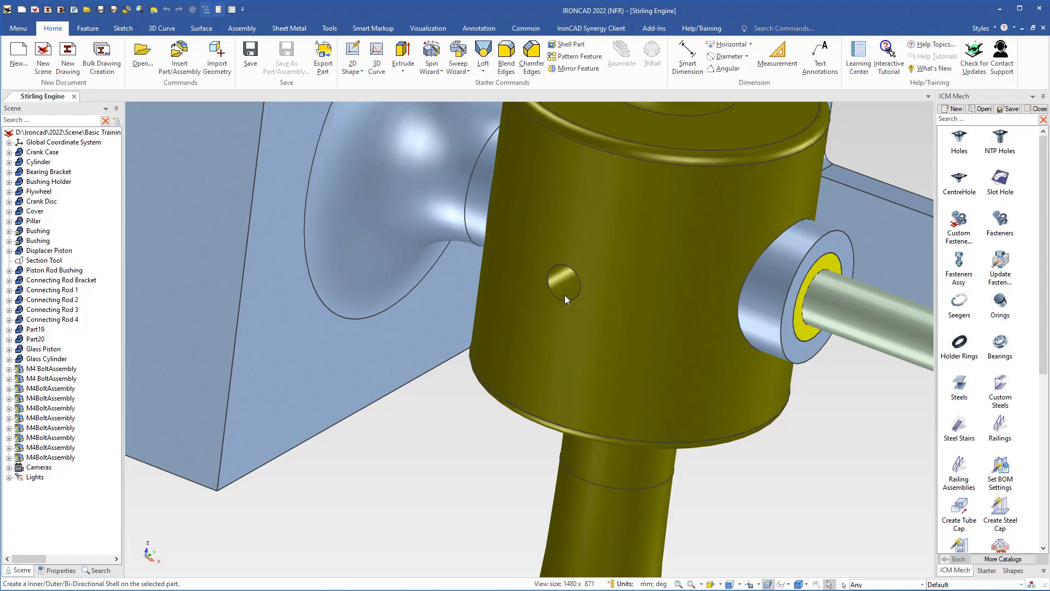
# Select the small plain hole feature in the side of the yellow pillar
pyautogui.click(565, 294)
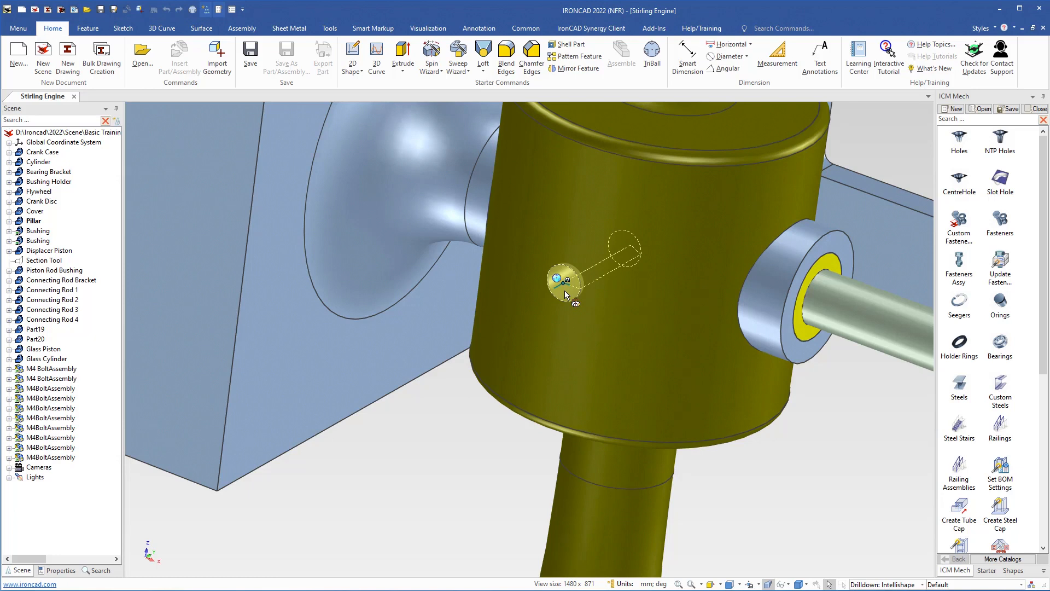
# Make the pillar's side hole an M4 threaded hole with 10 mm thread depth using Add-on Properties
pyautogui.rightClick(565, 294)
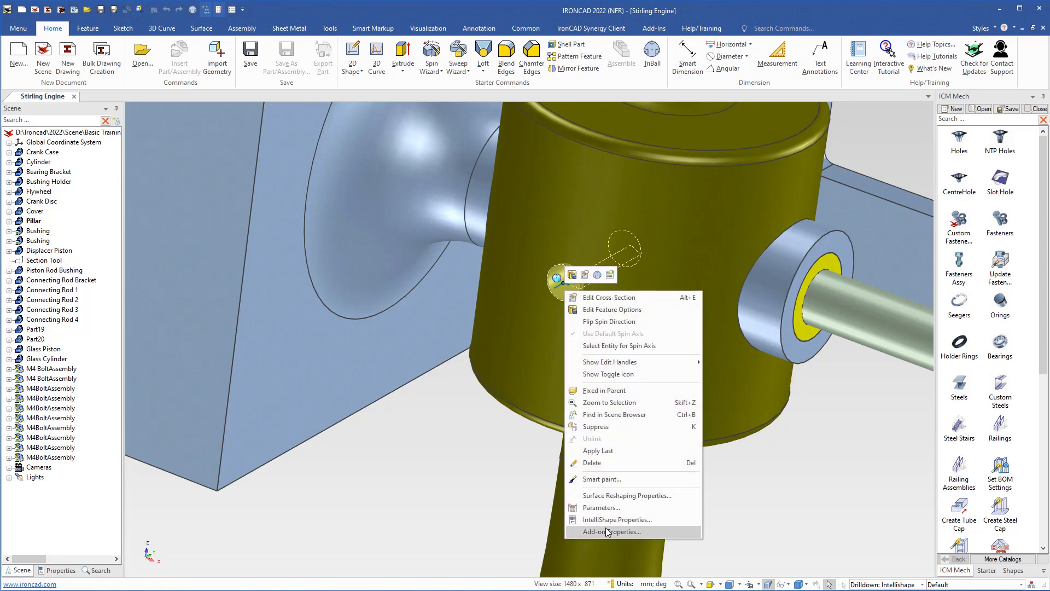
pyautogui.click(605, 532)
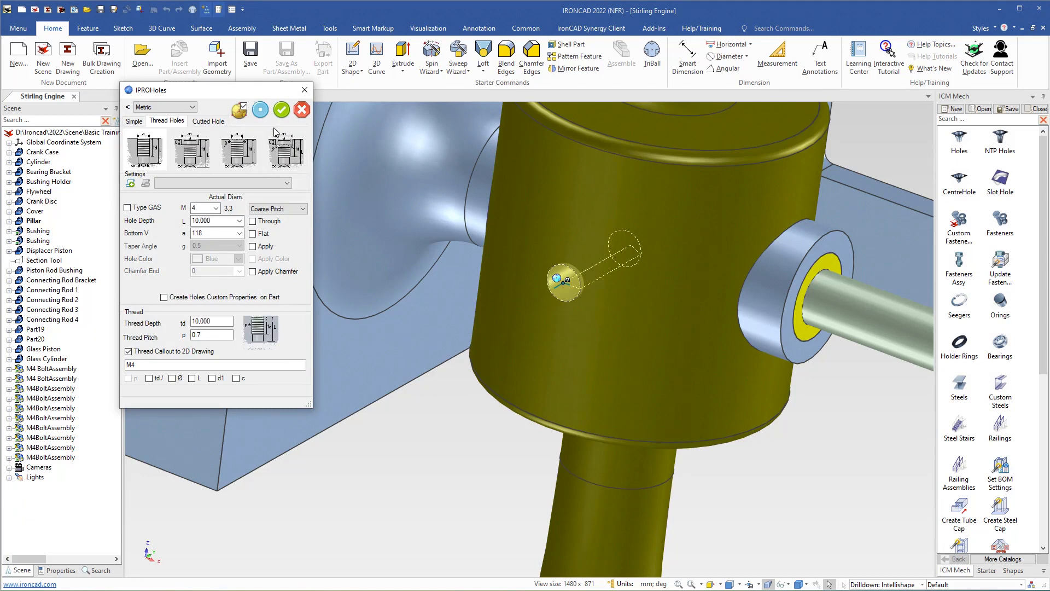
pyautogui.click(261, 110)
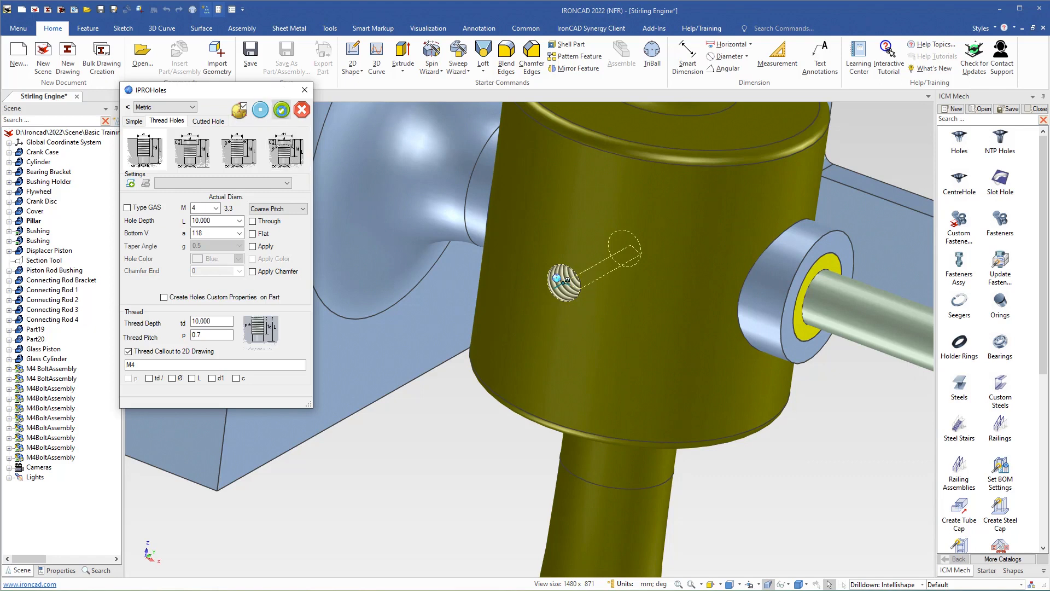
pyautogui.click(281, 110)
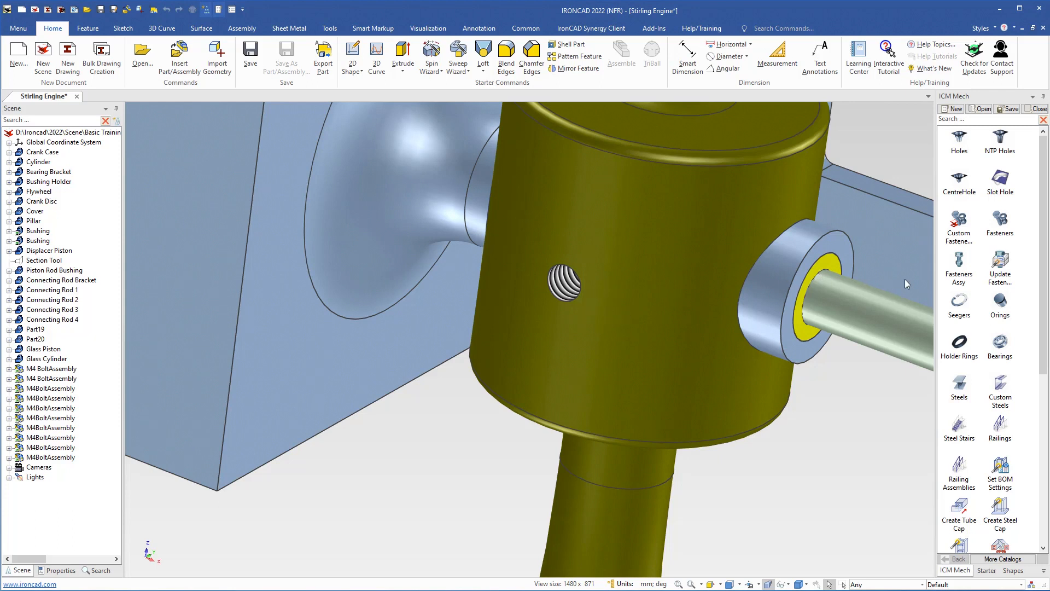
# Drop a Fasteners Assy from the ICM Mech catalog onto the pillar's threaded hole (M4 UNI ISO 7380-87, length 8.0)
pyautogui.click(960, 263)
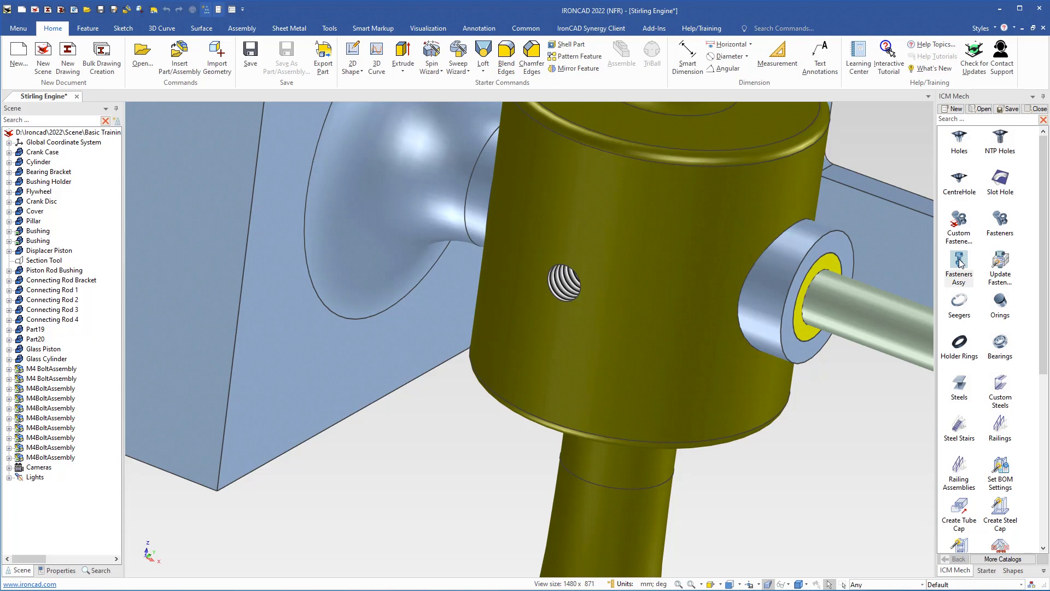
pyautogui.moveTo(960, 262); pyautogui.dragTo(679, 291)
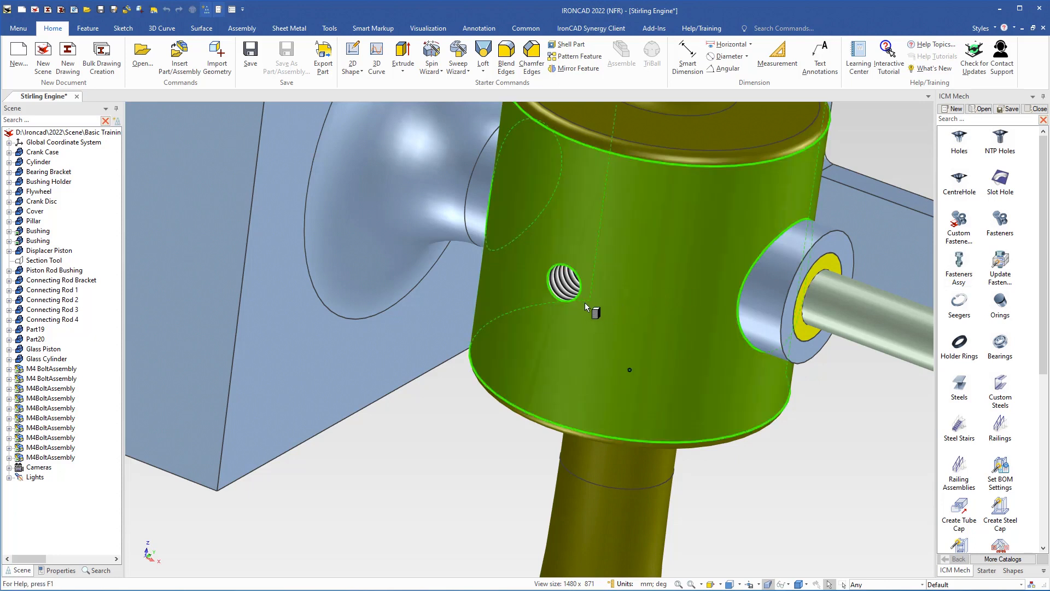
pyautogui.moveTo(582, 298)
pyautogui.mouseDown()
pyautogui.moveTo(563, 282)
pyautogui.moveTo(586, 303)
pyautogui.moveTo(579, 291)
pyautogui.mouseUp()
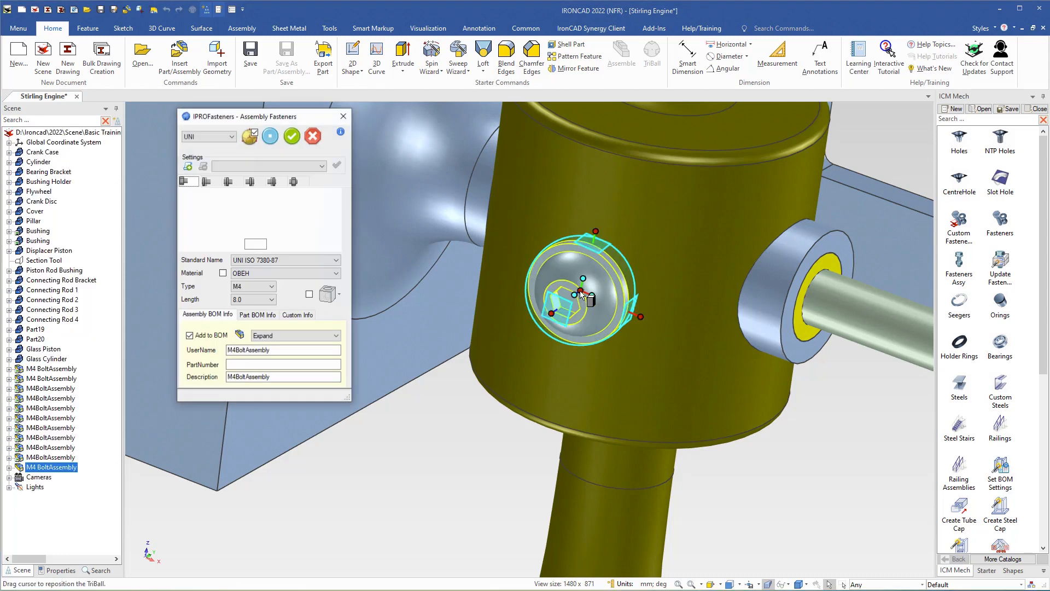
# Pull the M4 bolt outward in front of the pillar with the TriBall
pyautogui.moveTo(585, 361); pyautogui.dragTo(484, 355)
pyautogui.moveTo(442, 384); pyautogui.dragTo(425, 396)
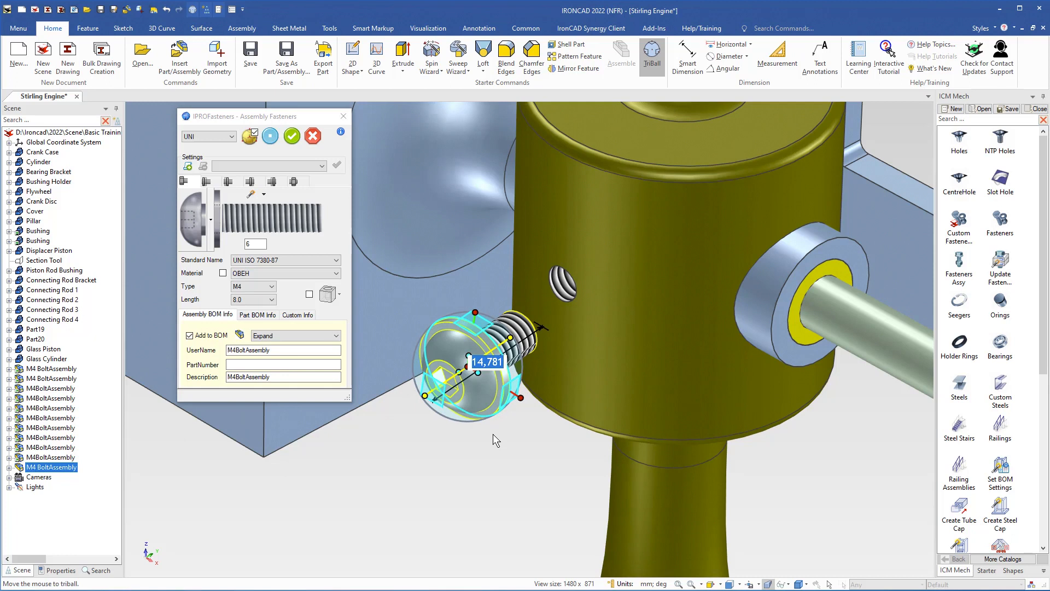
pyautogui.press('Return')
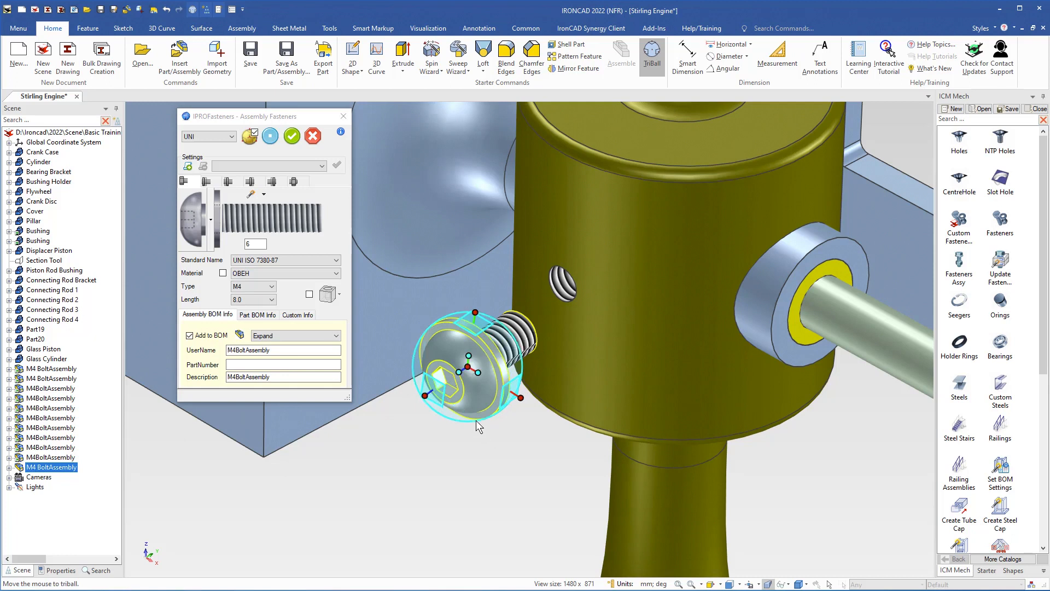
# Align the bolt parallel to the threaded hole's axis
pyautogui.rightClick(460, 374)
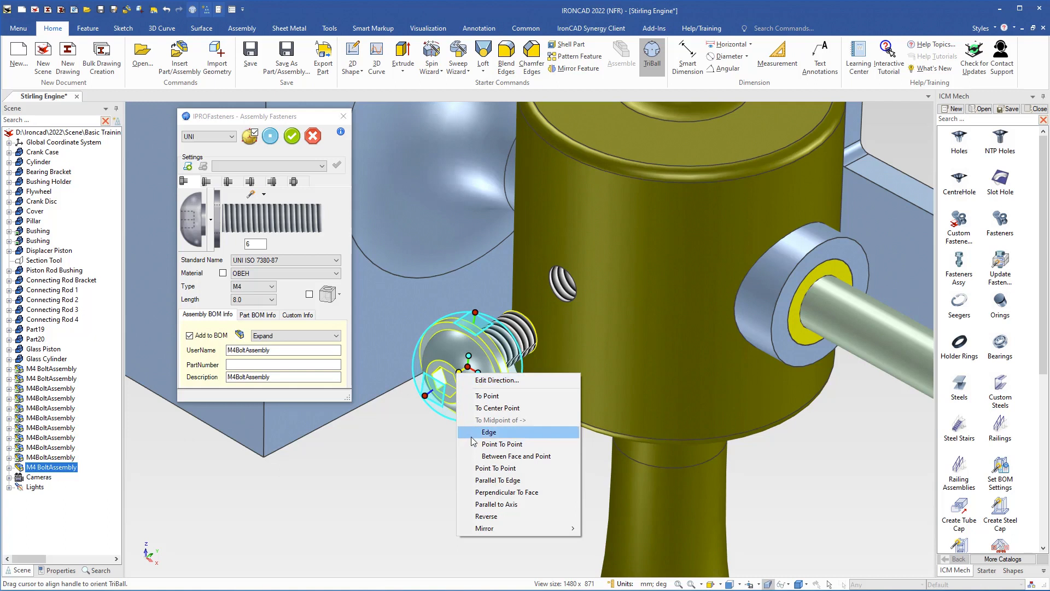
pyautogui.click(497, 504)
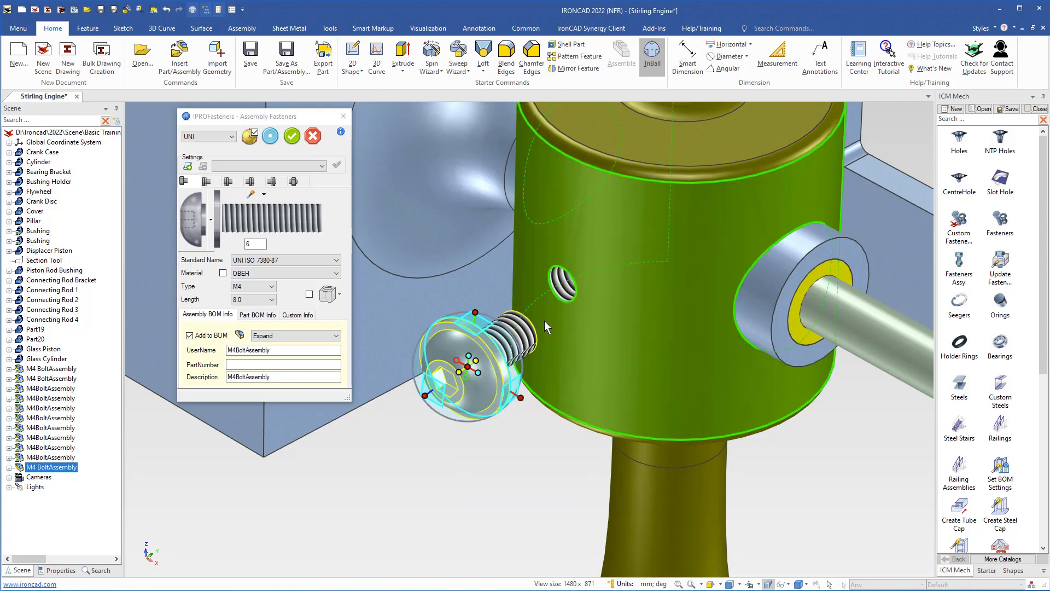
pyautogui.click(563, 288)
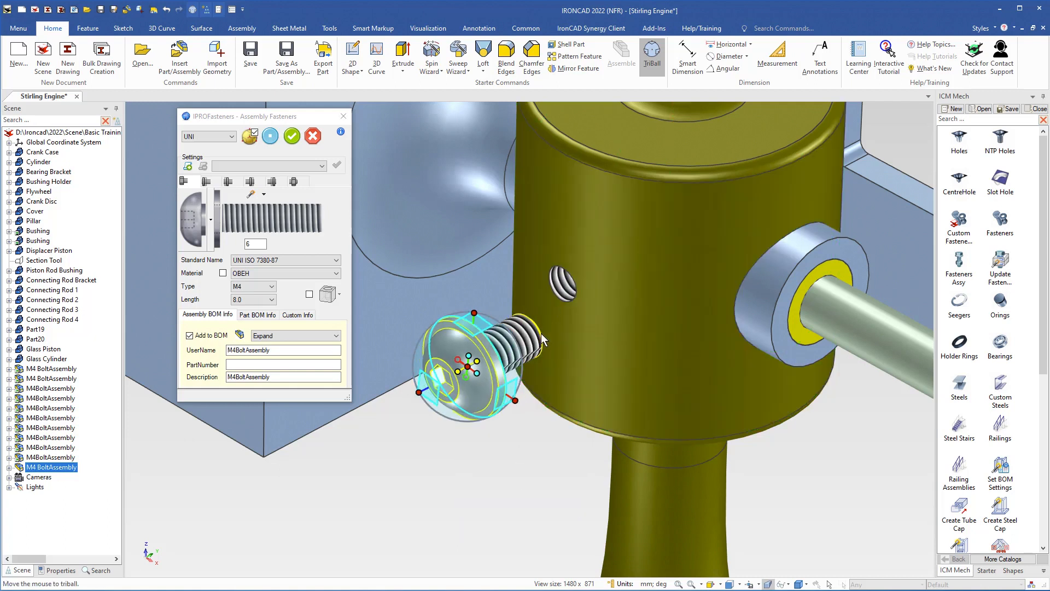
pyautogui.click(484, 441)
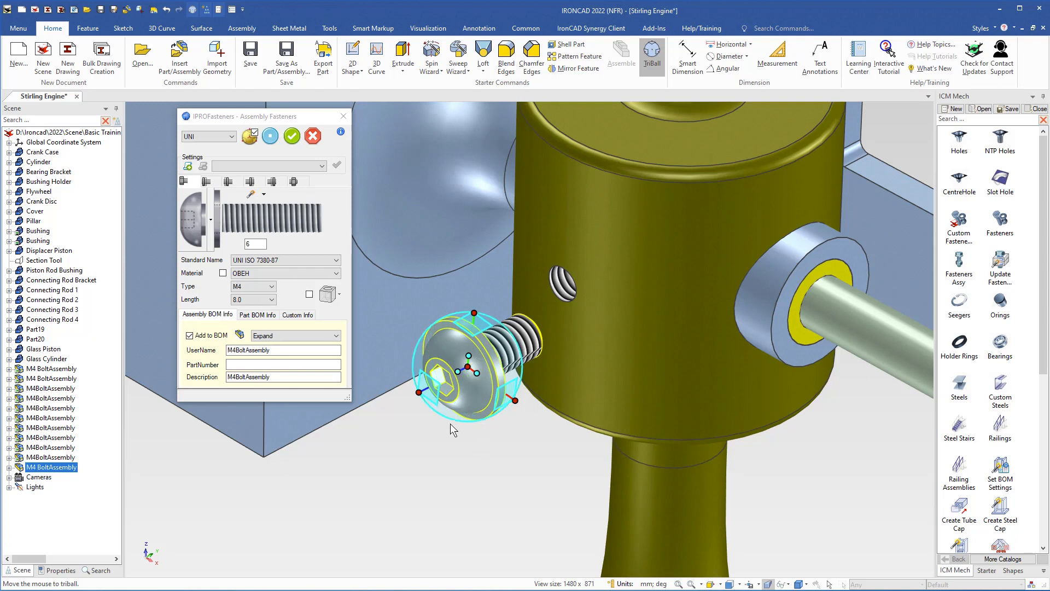
# Move the bolt to the centre point of the pillar's threaded hole
pyautogui.rightClick(432, 396)
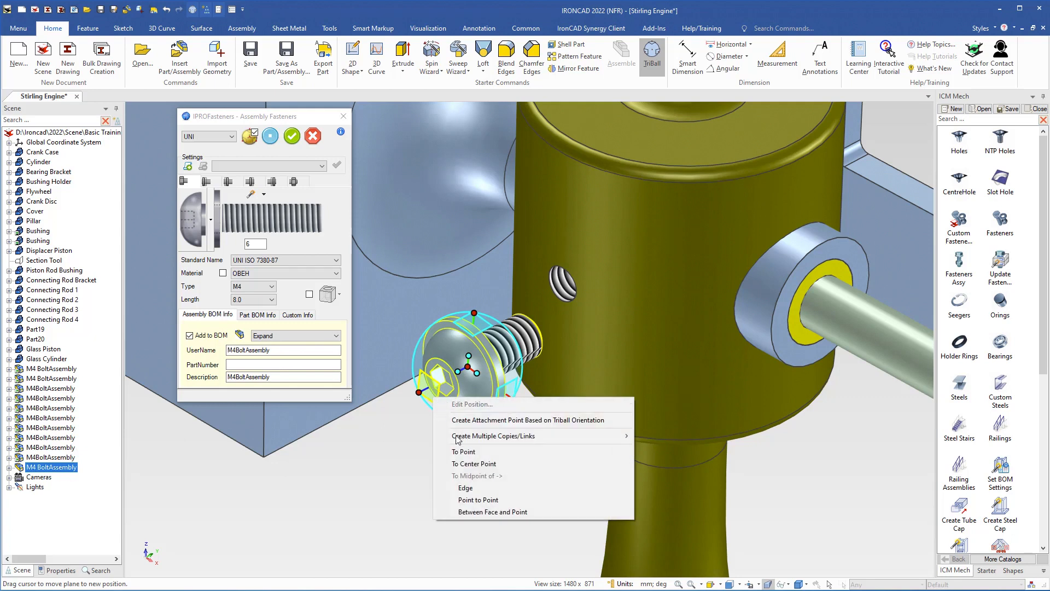
pyautogui.click(481, 464)
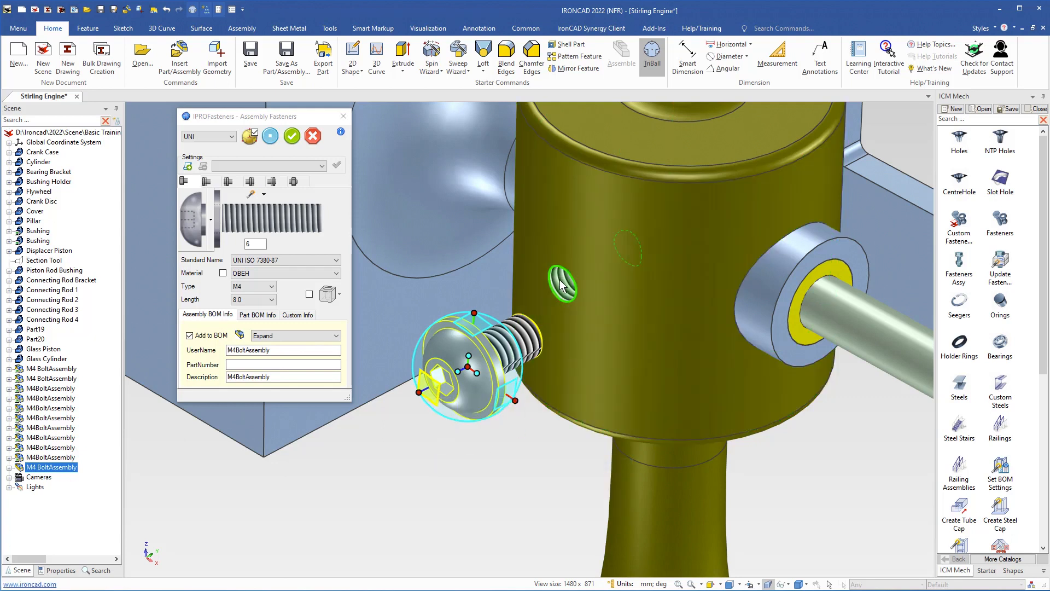
pyautogui.click(561, 283)
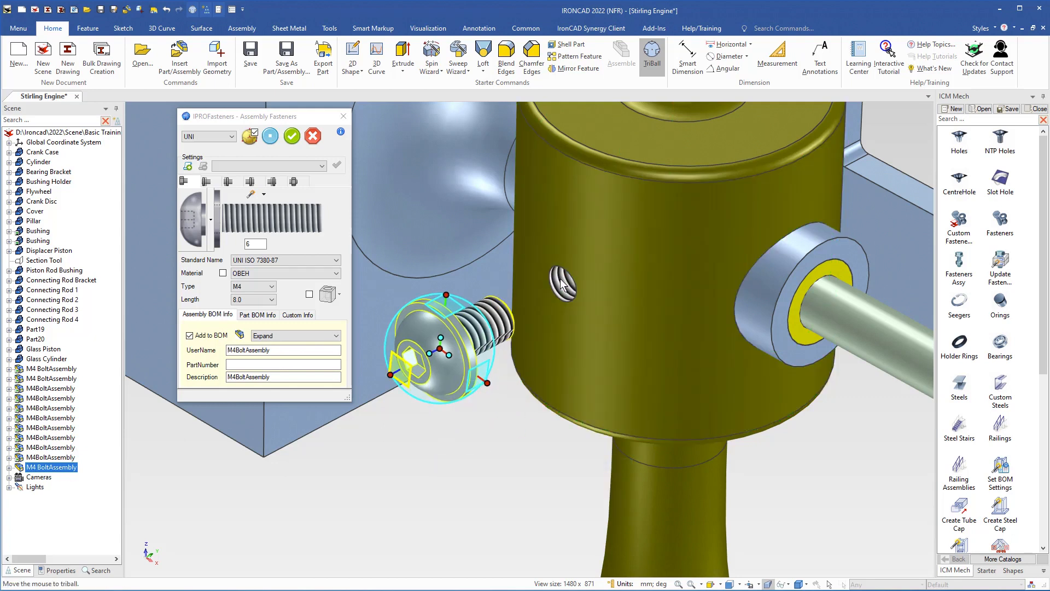
# Relocate the TriBall's reference centre onto the hole
pyautogui.rightClick(393, 377)
pyautogui.click(421, 387)
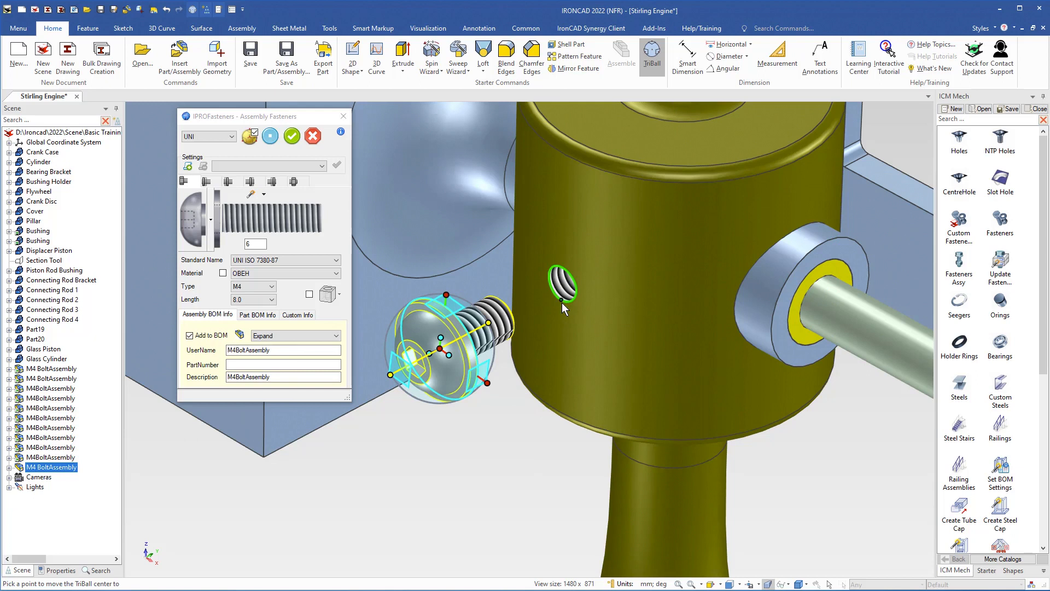
pyautogui.click(562, 267)
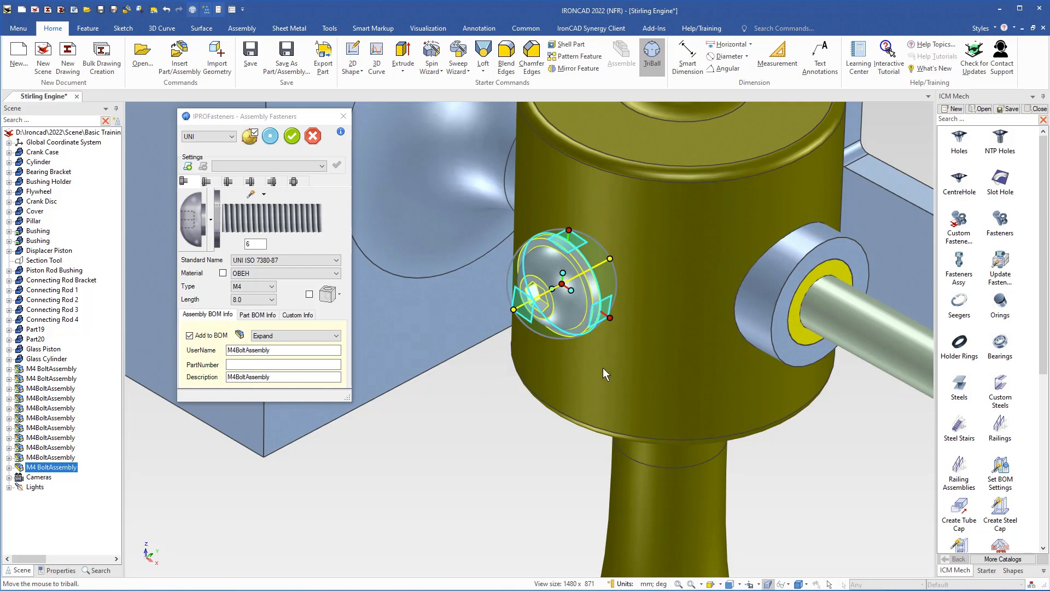
# Exit TriBall and set the Pillar's transparency to about 39 to reveal the bolt's threads
pyautogui.moveTo(607, 369); pyautogui.dragTo(564, 431, button='middle')
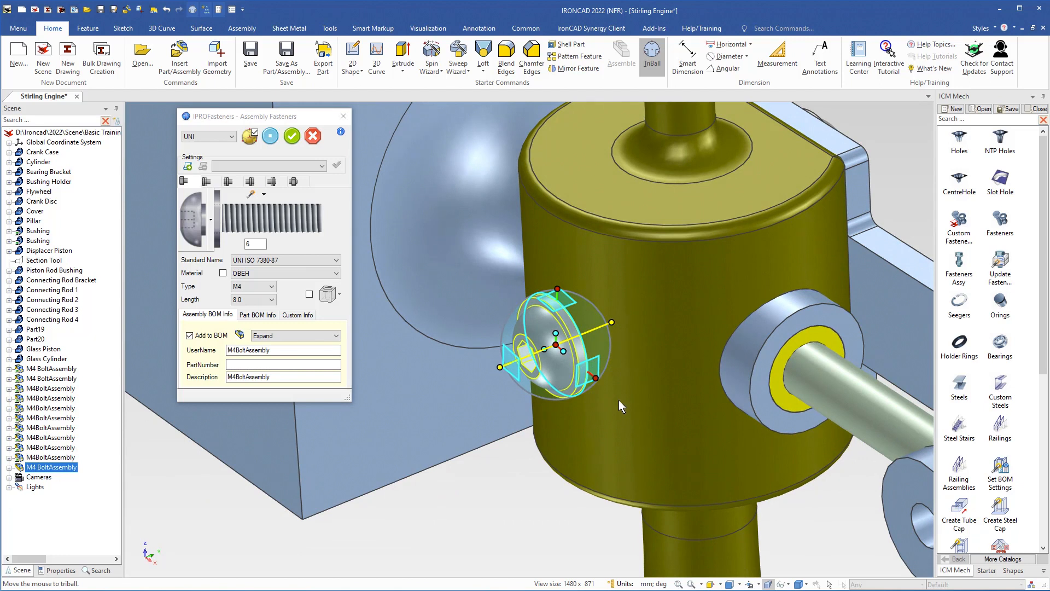
pyautogui.press('F10')
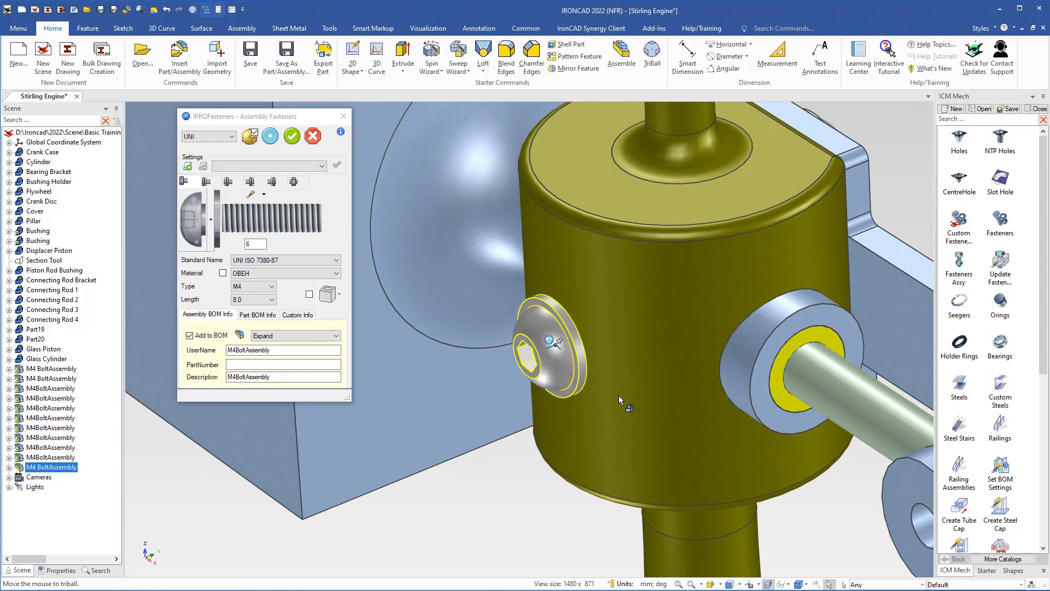
pyautogui.click(618, 396)
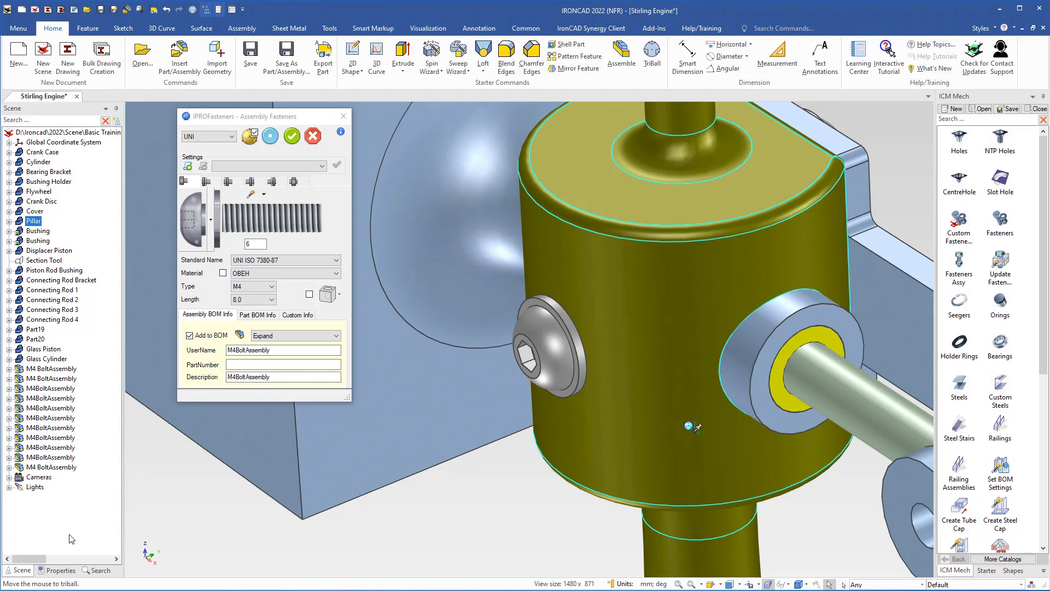
pyautogui.click(60, 571)
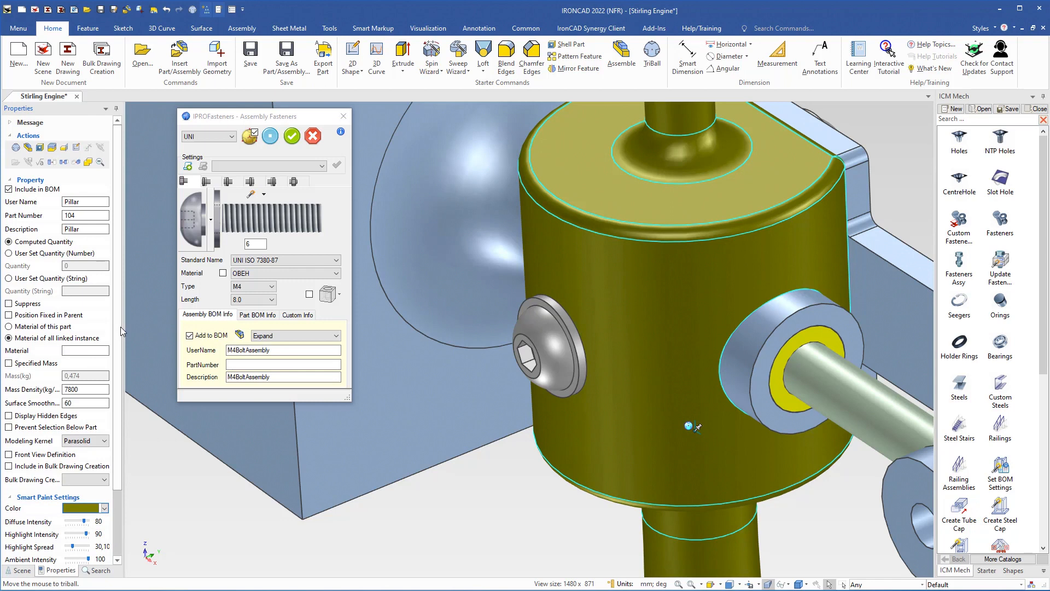
pyautogui.scroll(-3, 119, 328)
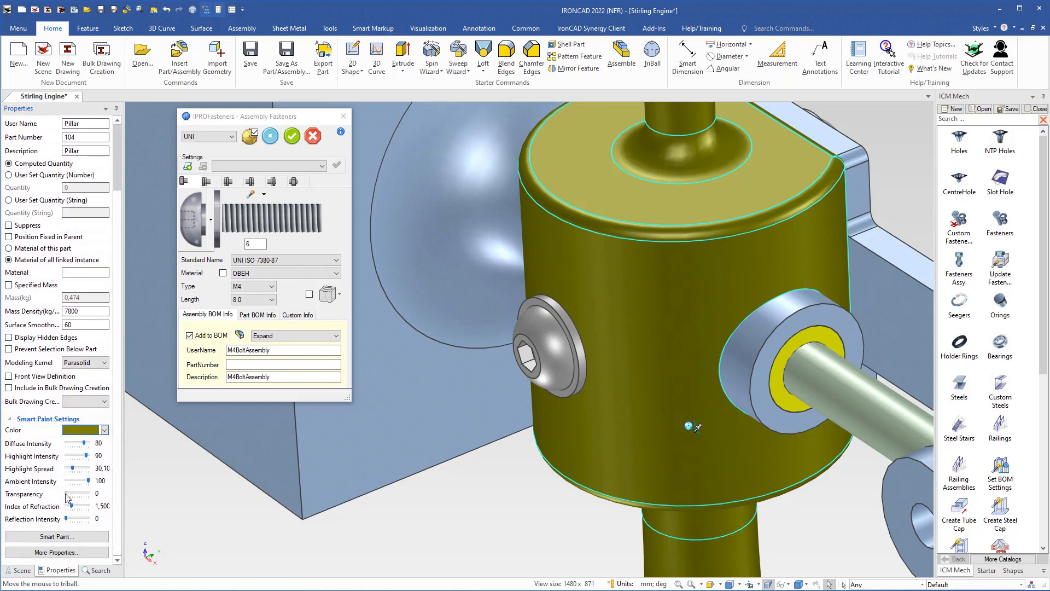
pyautogui.moveTo(66, 497); pyautogui.dragTo(76, 498)
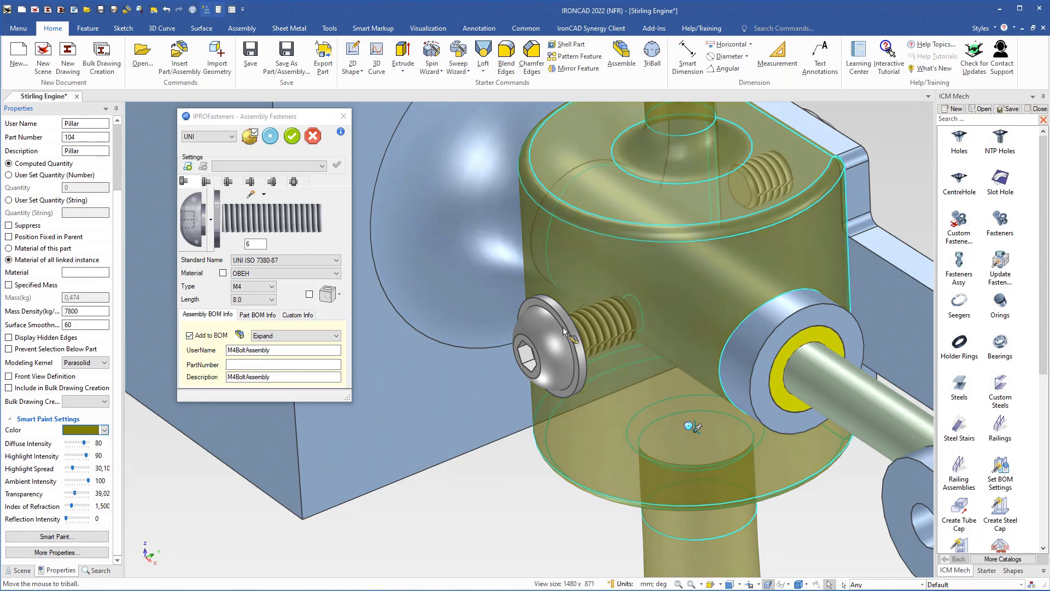
pyautogui.moveTo(615, 410); pyautogui.dragTo(616, 336, button='middle')
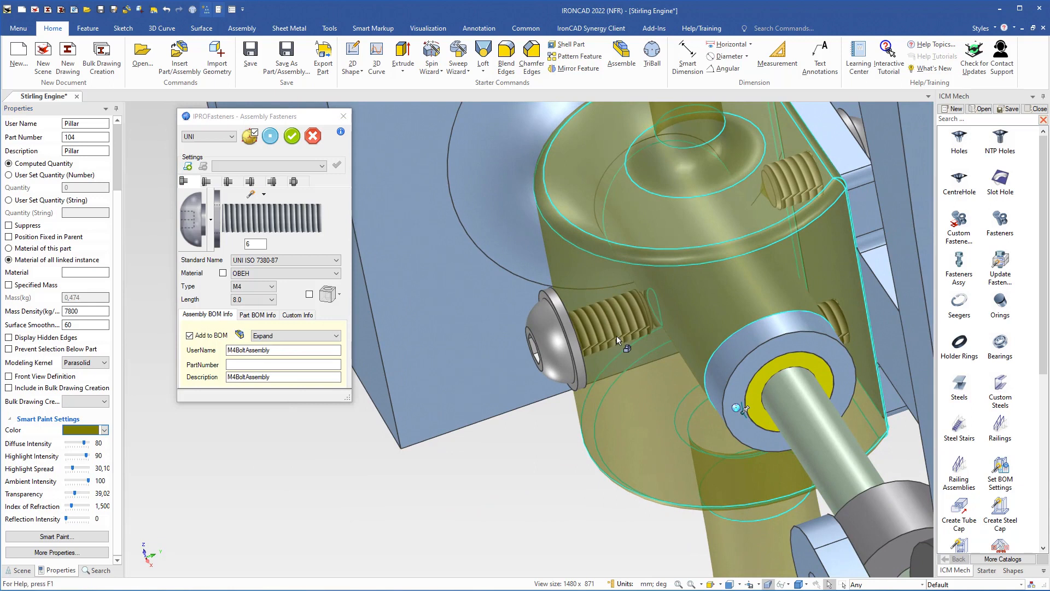
# Change the pillar bolt's length to 10.0 and confirm the fastener settings
pyautogui.click(272, 300)
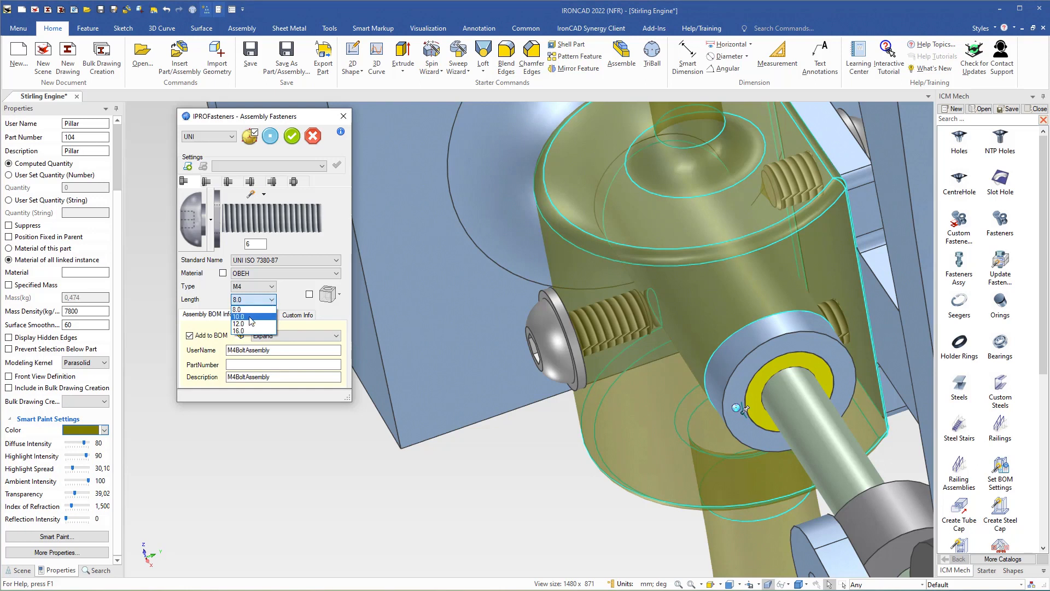
pyautogui.click(250, 317)
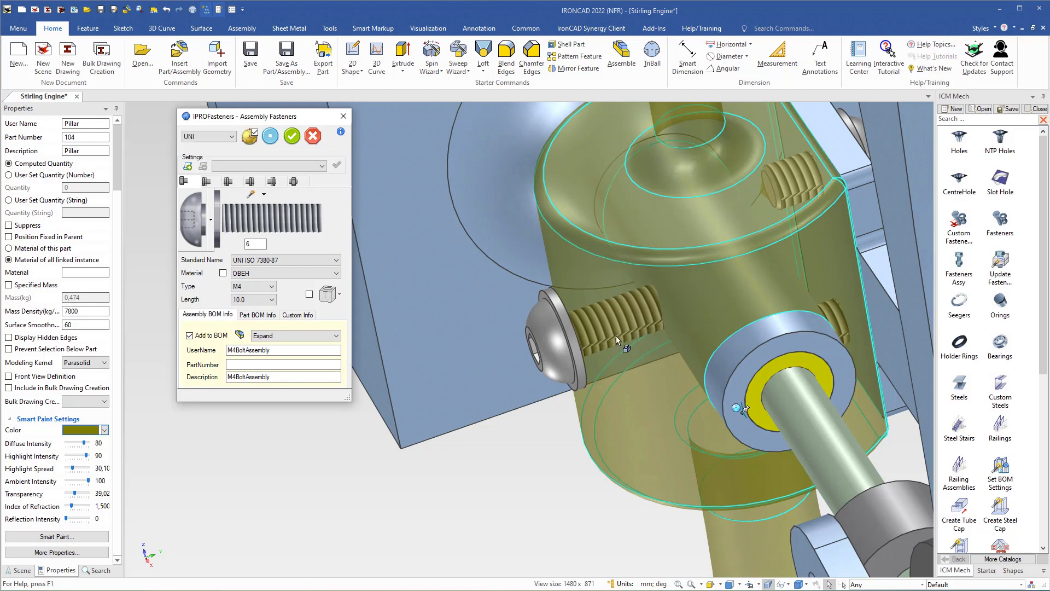
pyautogui.click(290, 144)
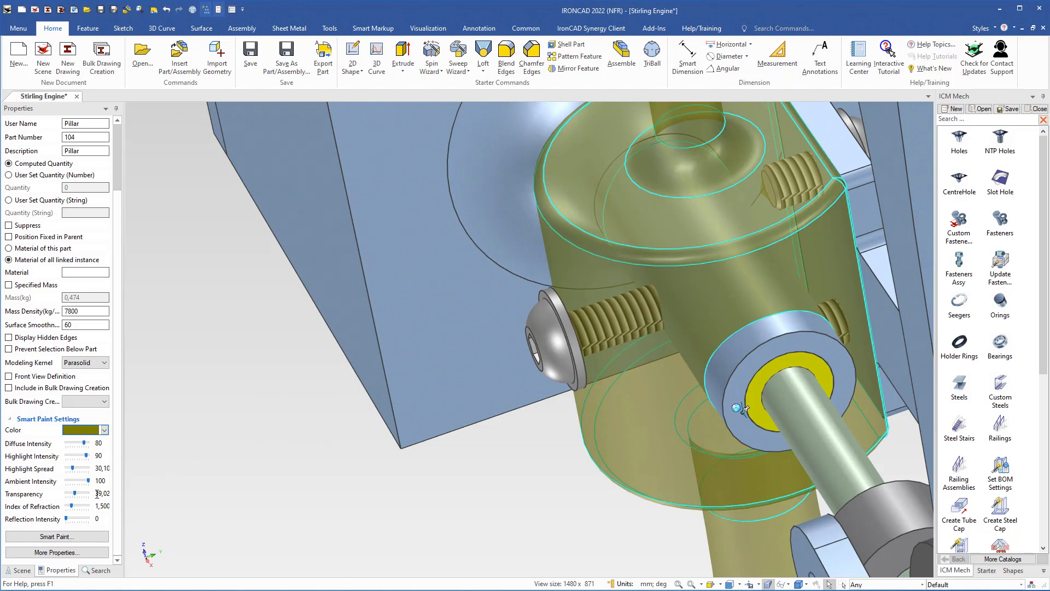
# Reset the Pillar's transparency to 0 and deselect it
pyautogui.moveTo(97, 494); pyautogui.dragTo(111, 493)
pyautogui.write('0')
pyautogui.click(487, 475)
# Drop an M4 fastener assembly into the hole where the link meets the crank pin
pyautogui.scroll(-4, 512, 474)
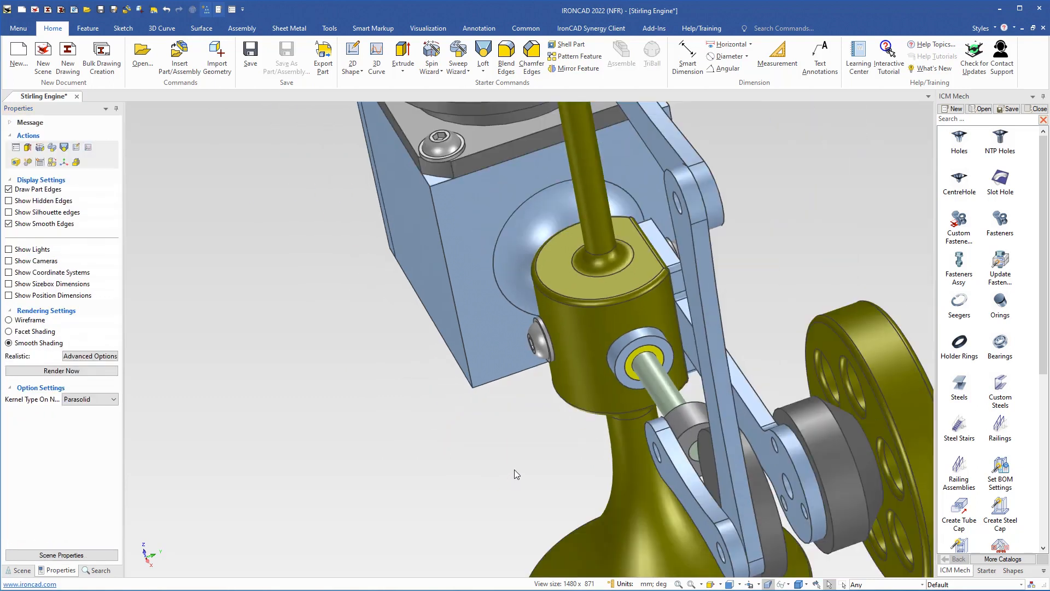
pyautogui.moveTo(514, 472); pyautogui.dragTo(384, 452, button='middle')
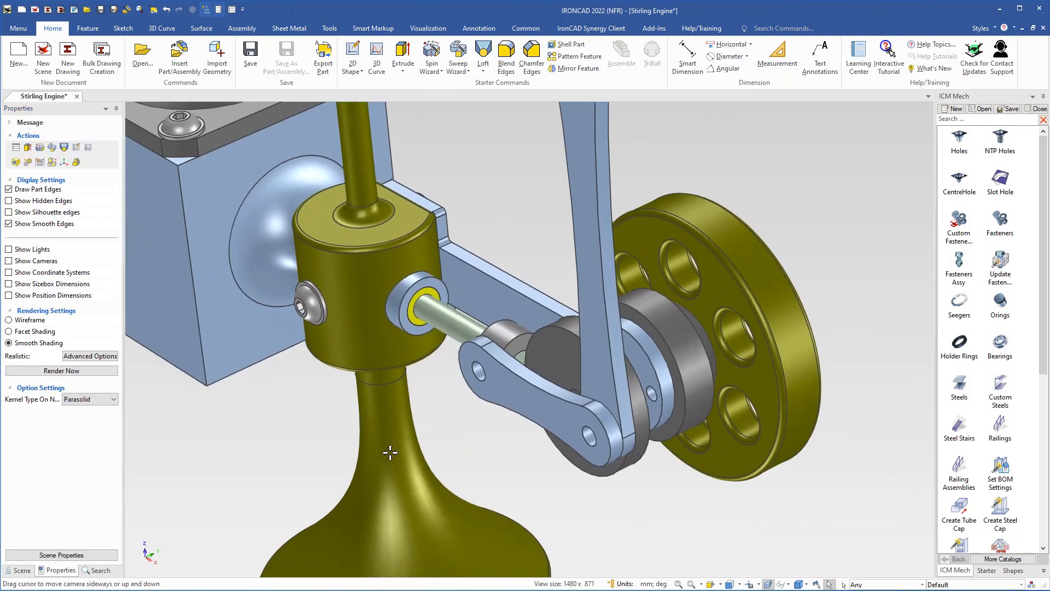
pyautogui.scroll(4, 464, 394)
pyautogui.scroll(4, 497, 371)
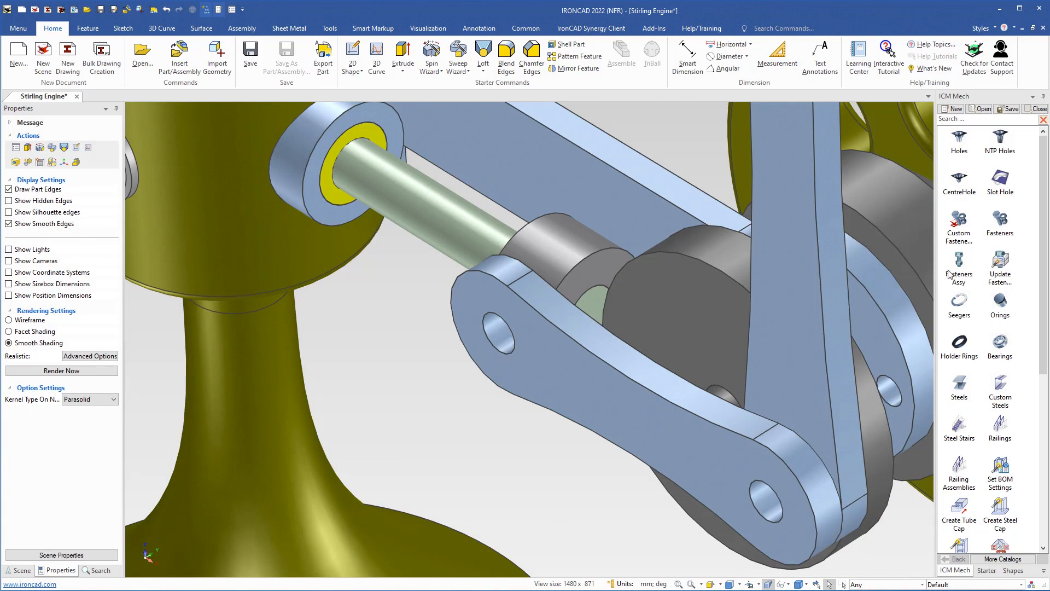
pyautogui.moveTo(959, 261)
pyautogui.mouseDown()
pyautogui.moveTo(773, 329)
pyautogui.moveTo(527, 363)
pyautogui.moveTo(498, 332)
pyautogui.mouseUp()
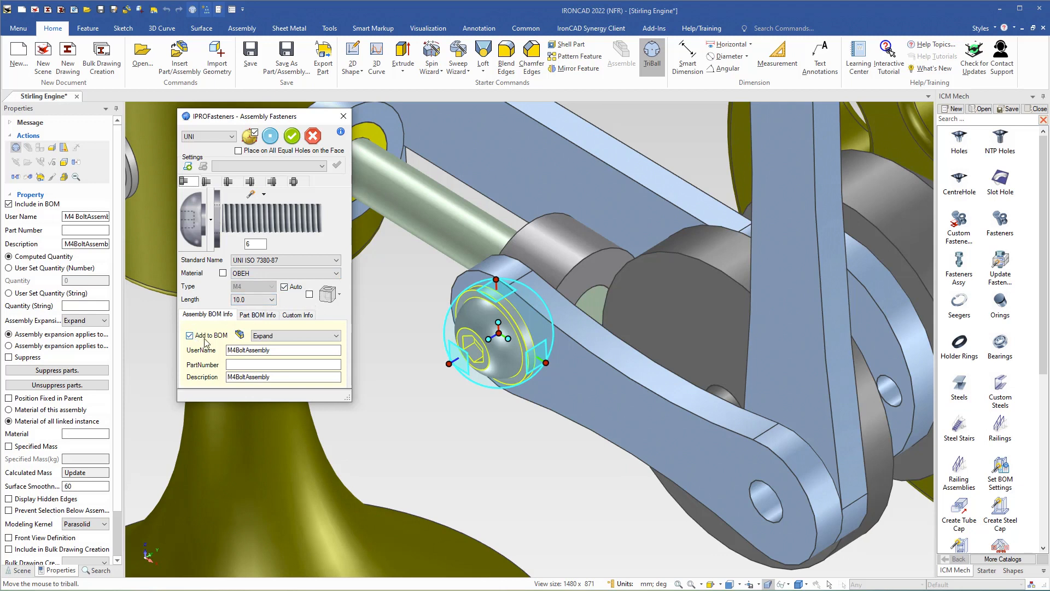
# Set the link bolt's length to 8.0, confirm it, and turn off TriBall
pyautogui.click(272, 300)
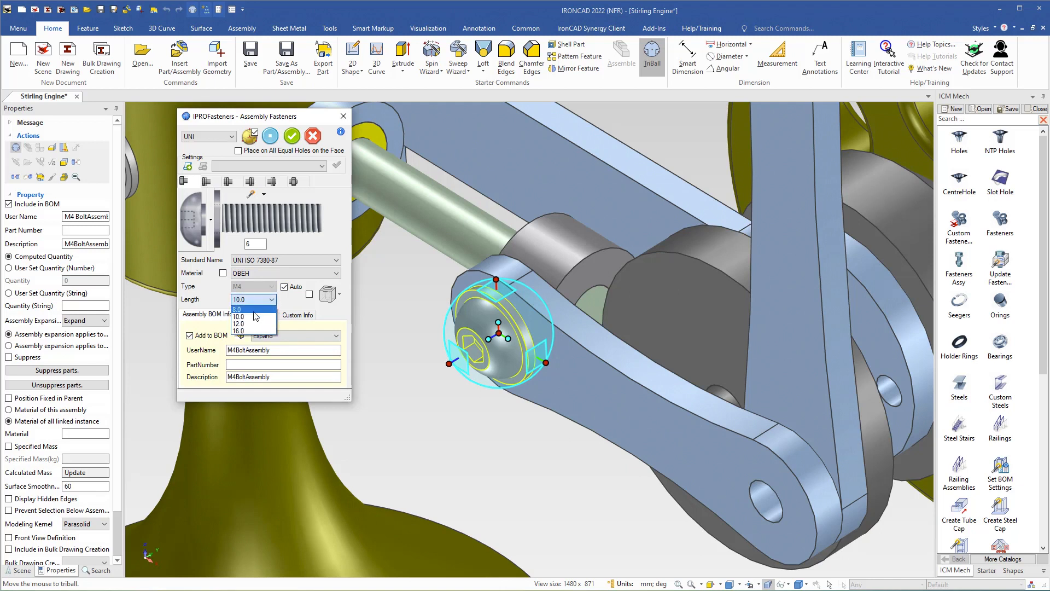
pyautogui.click(255, 316)
pyautogui.click(289, 138)
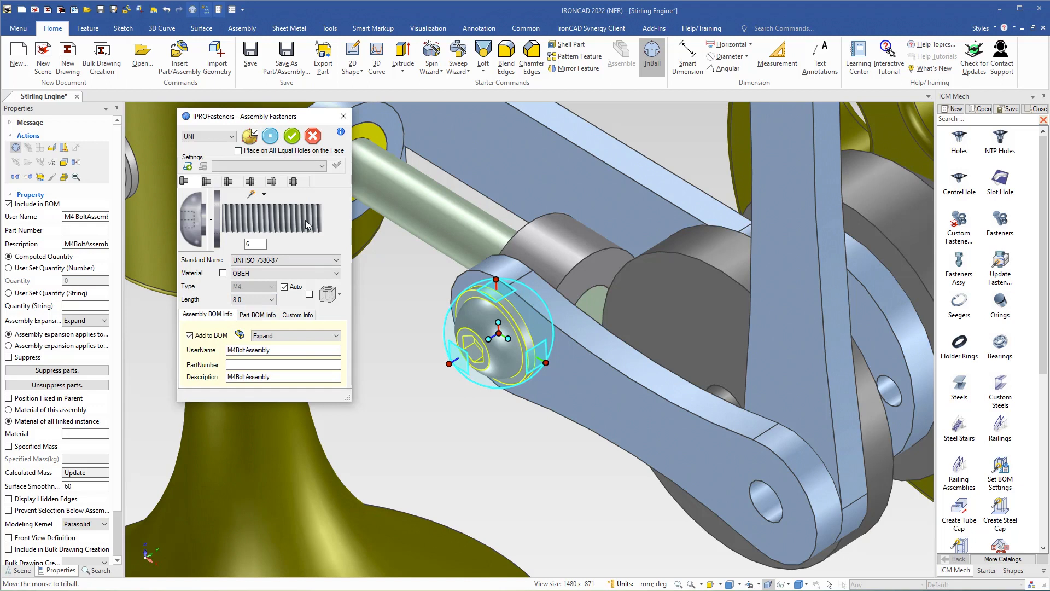
pyautogui.click(293, 136)
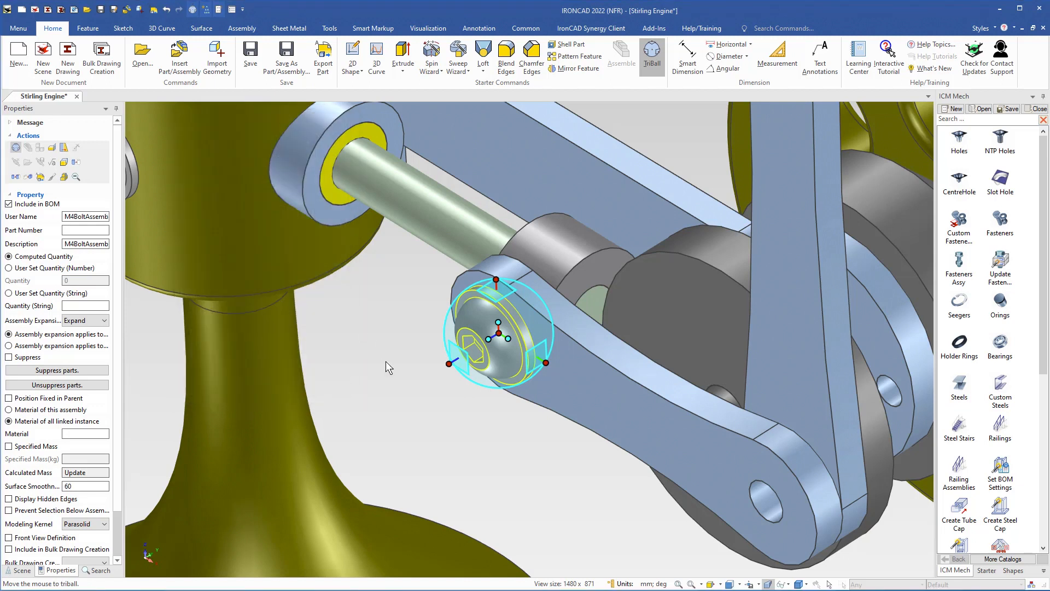
pyautogui.press('F10')
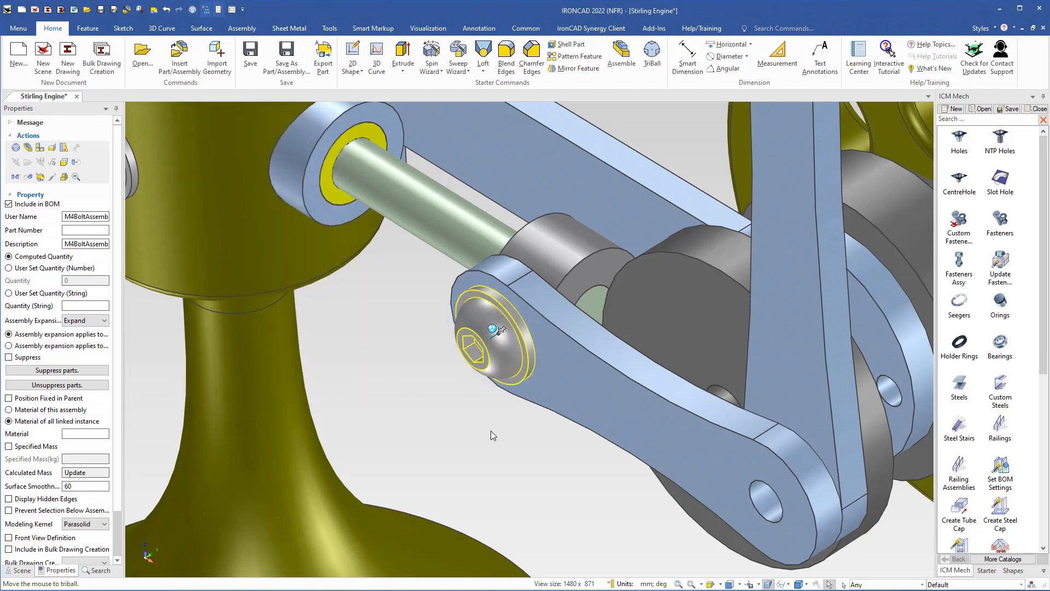
pyautogui.click(501, 412)
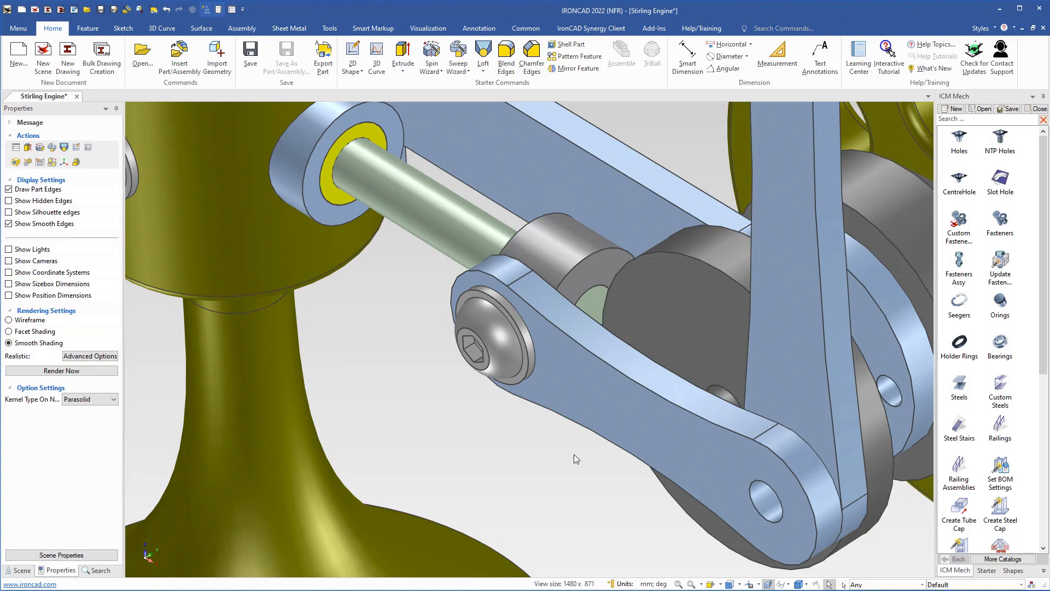
pyautogui.moveTo(573, 454); pyautogui.dragTo(441, 339, button='middle')
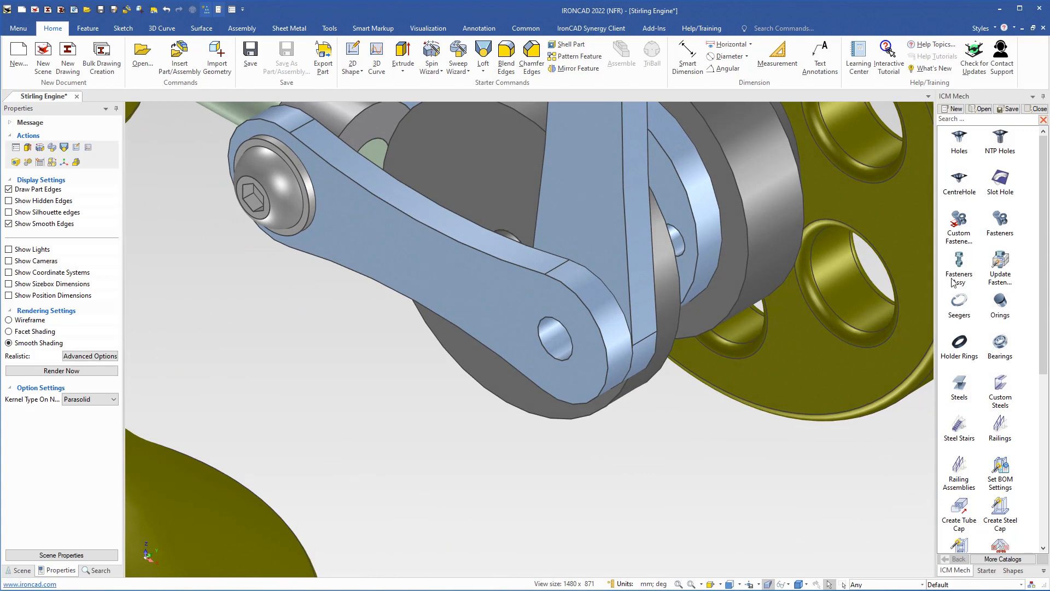
# Drop another M4 fastener assembly into the link's other hole and set its length to 12.0
pyautogui.moveTo(958, 267); pyautogui.dragTo(557, 341)
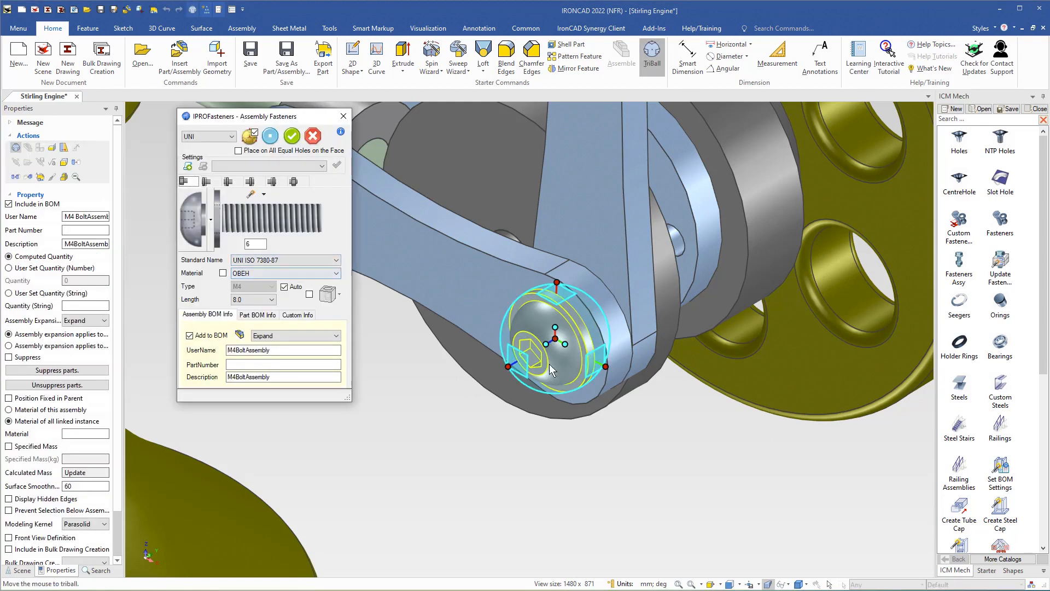
pyautogui.moveTo(549, 363); pyautogui.dragTo(461, 407, button='middle')
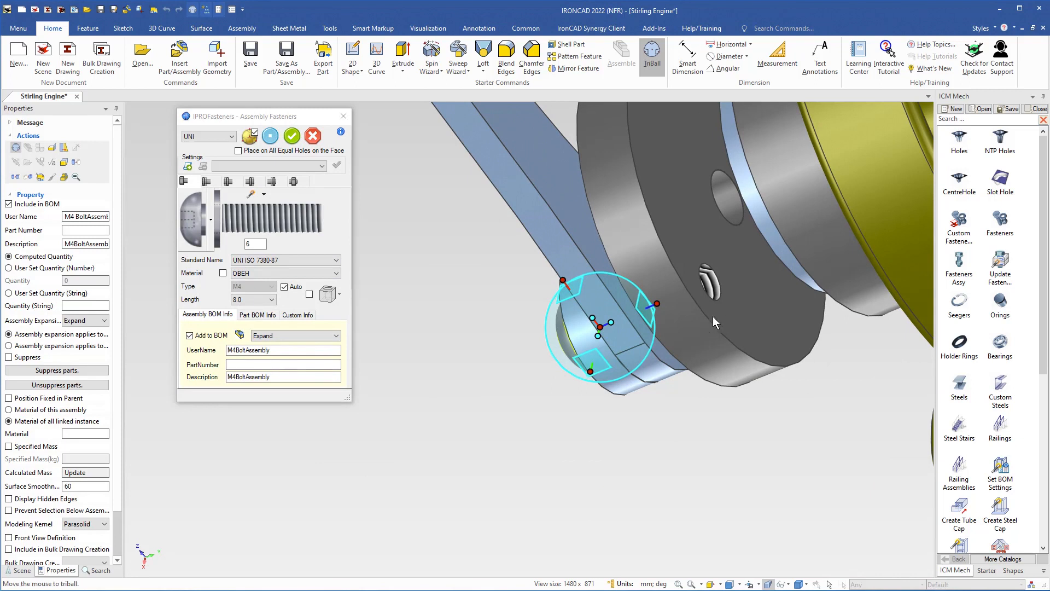
pyautogui.click(272, 299)
pyautogui.click(252, 322)
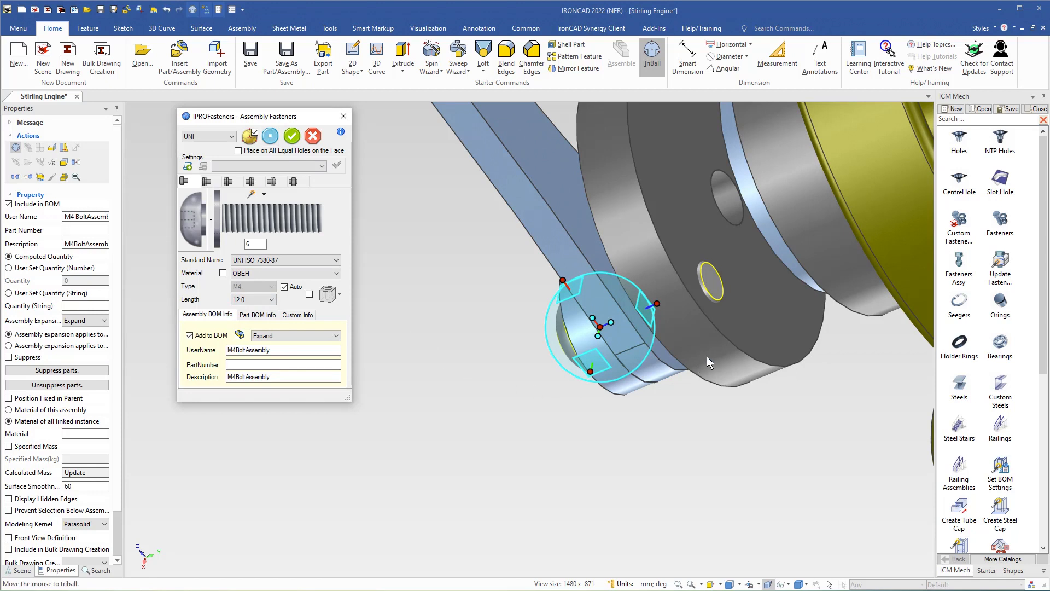
pyautogui.moveTo(707, 356); pyautogui.dragTo(389, 163, button='middle')
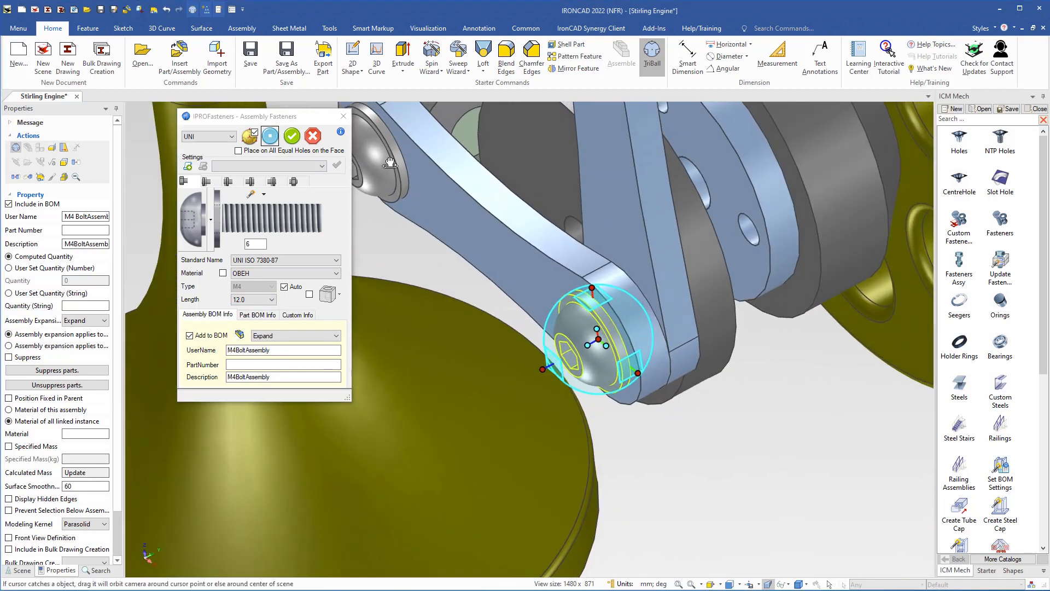
pyautogui.click(292, 136)
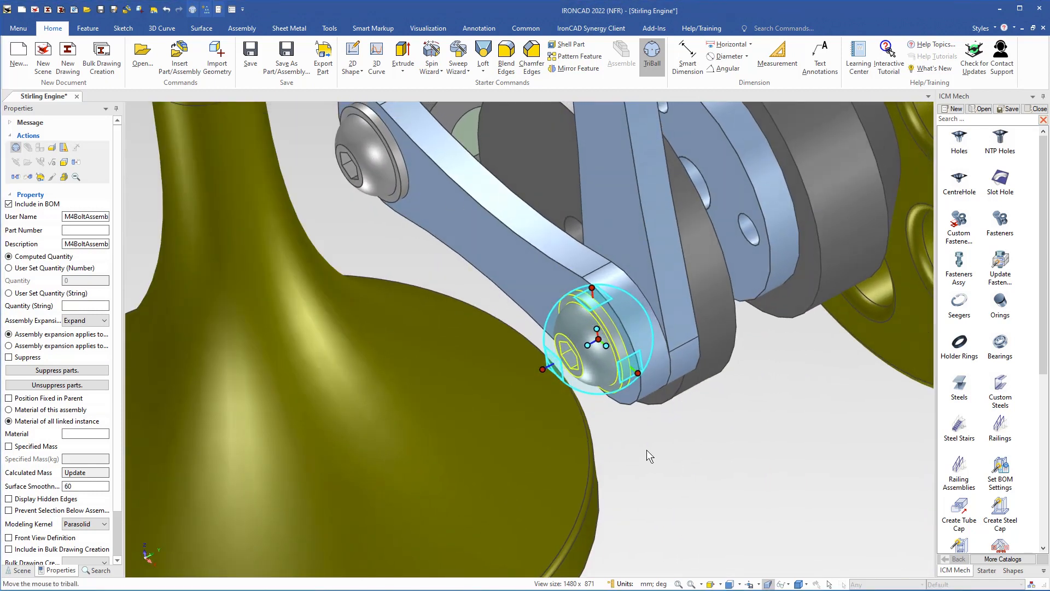
pyautogui.press('F10')
pyautogui.scroll(-3, 642, 387)
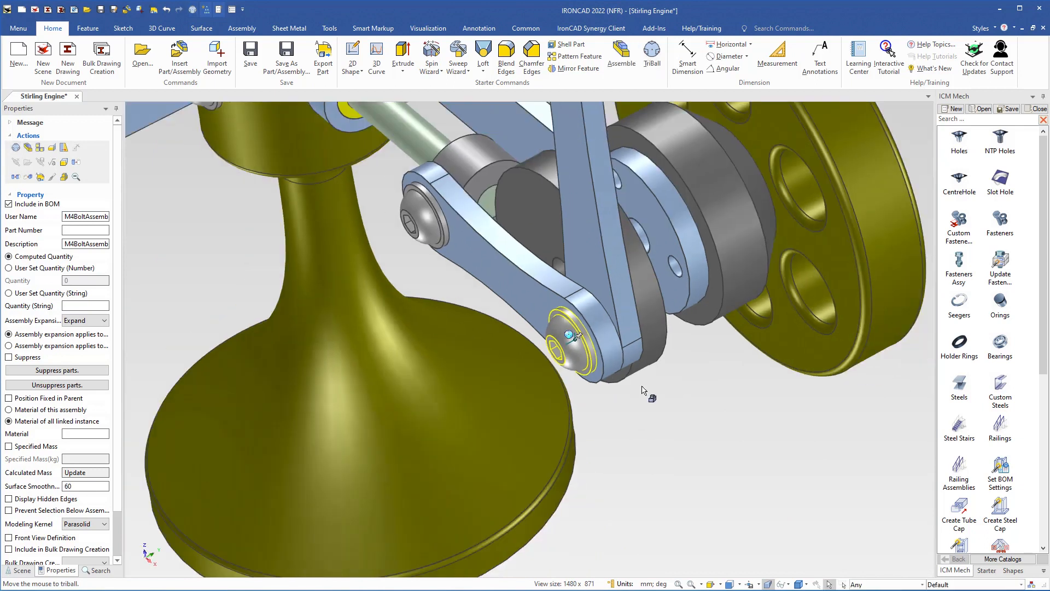
# Drop a 12 mm M4 Fasteners Assy bolt onto the yellow rod-end fork's threaded side hole
pyautogui.click(666, 414)
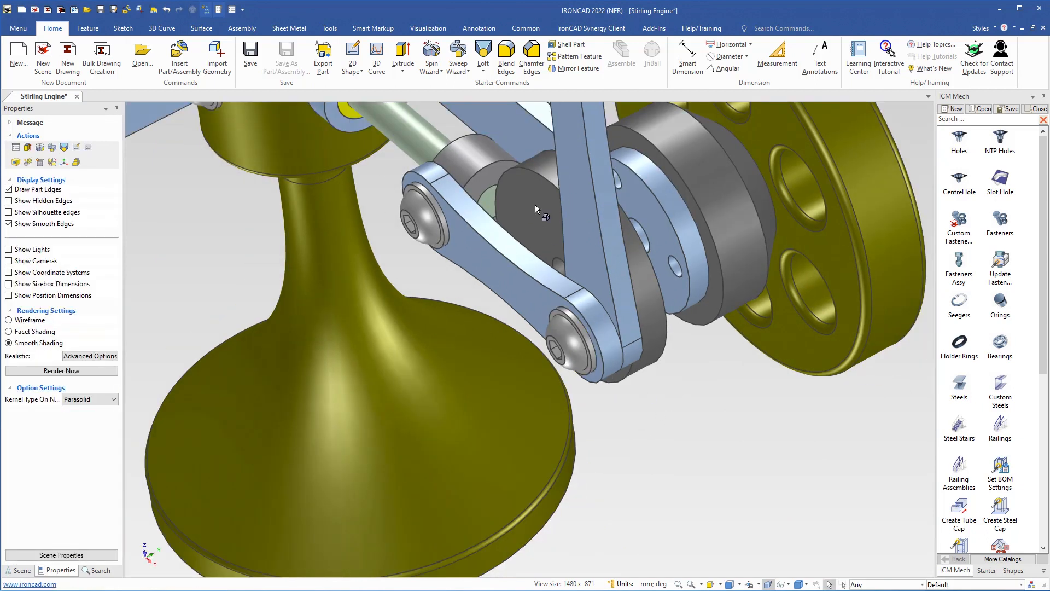
pyautogui.keyDown('shift'); pyautogui.moveTo(535, 205); pyautogui.dragTo(669, 482, button='middle'); pyautogui.keyUp('shift')
pyautogui.moveTo(517, 243)
pyautogui.keyDown('shift'); pyautogui.mouseDown(button='middle')
pyautogui.moveTo(546, 328)
pyautogui.moveTo(543, 375)
pyautogui.moveTo(583, 358)
pyautogui.mouseUp(button='middle'); pyautogui.keyUp('shift')
pyautogui.scroll(2, 536, 367)
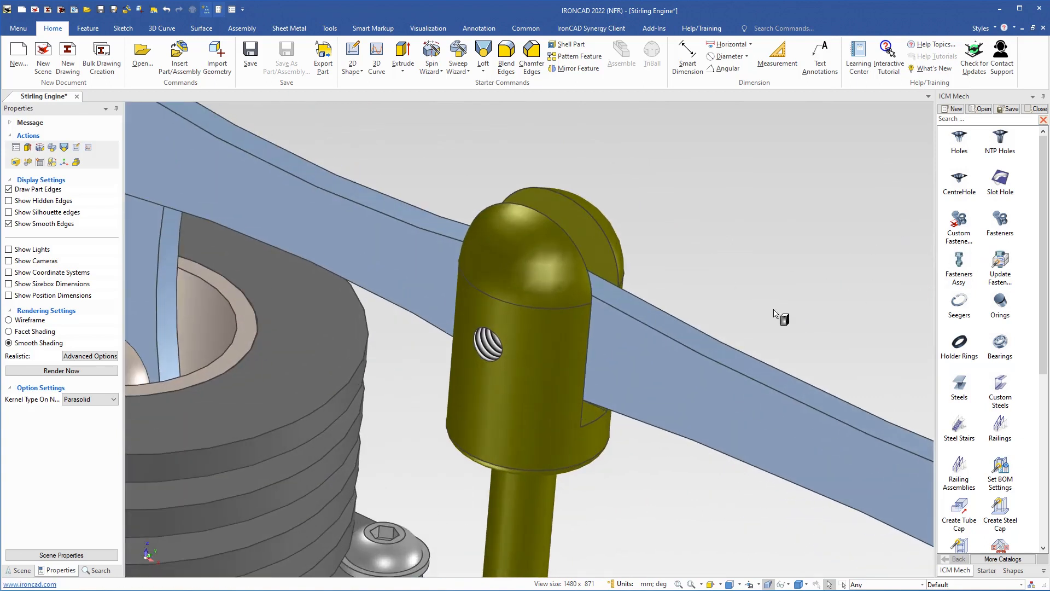
pyautogui.click(519, 376)
pyautogui.click(499, 357)
pyautogui.moveTo(501, 354); pyautogui.dragTo(500, 354)
# Pull the new bolt outward along its axis with the TriBall
pyautogui.moveTo(543, 393); pyautogui.dragTo(498, 355, button='middle')
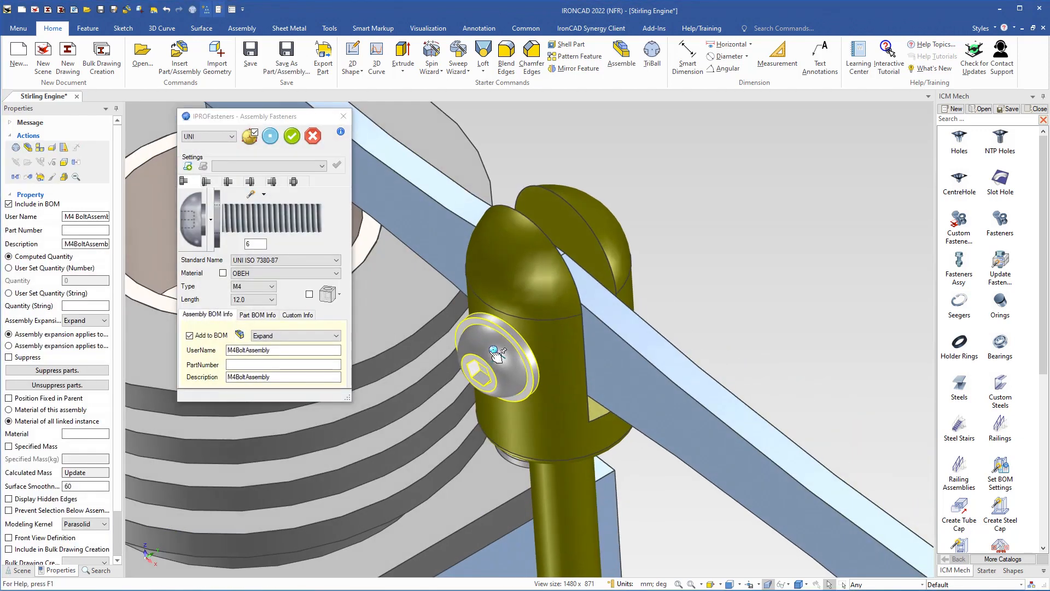
pyautogui.click(496, 353)
pyautogui.press('F10')
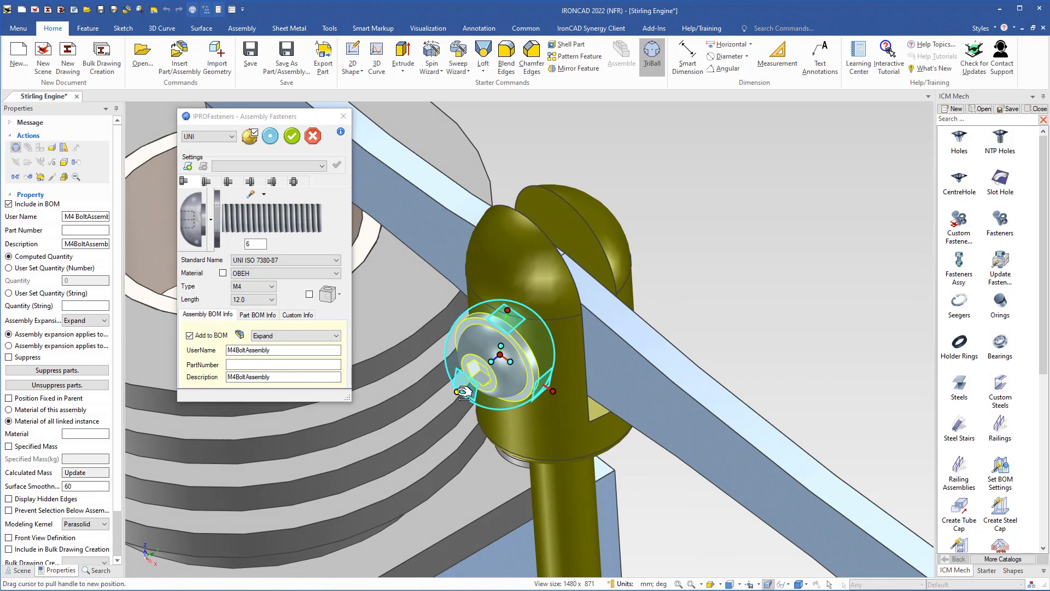
pyautogui.moveTo(426, 422); pyautogui.dragTo(350, 496)
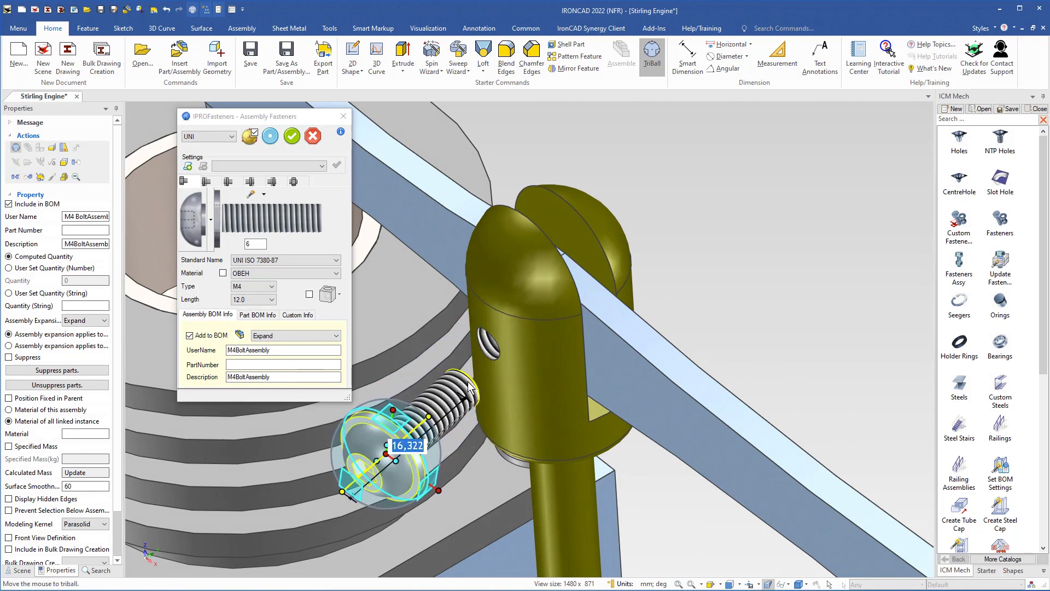
pyautogui.click(466, 485)
pyautogui.keyDown('shift'); pyautogui.moveTo(427, 495); pyautogui.dragTo(447, 390, button='middle'); pyautogui.keyUp('shift')
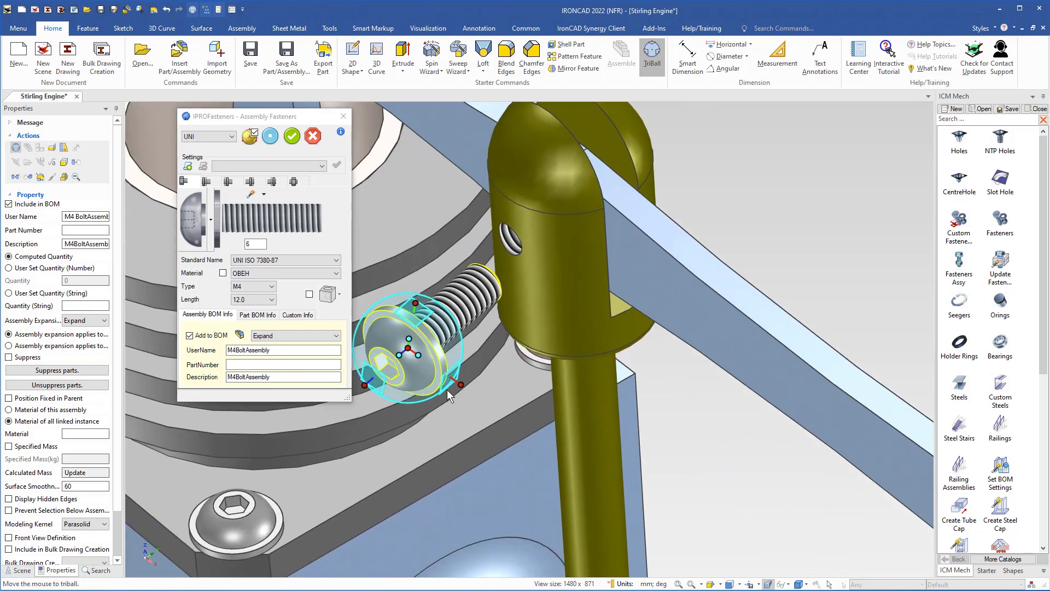
pyautogui.scroll(2, 447, 389)
pyautogui.keyDown('shift'); pyautogui.moveTo(404, 356); pyautogui.dragTo(444, 379, button='middle'); pyautogui.keyUp('shift')
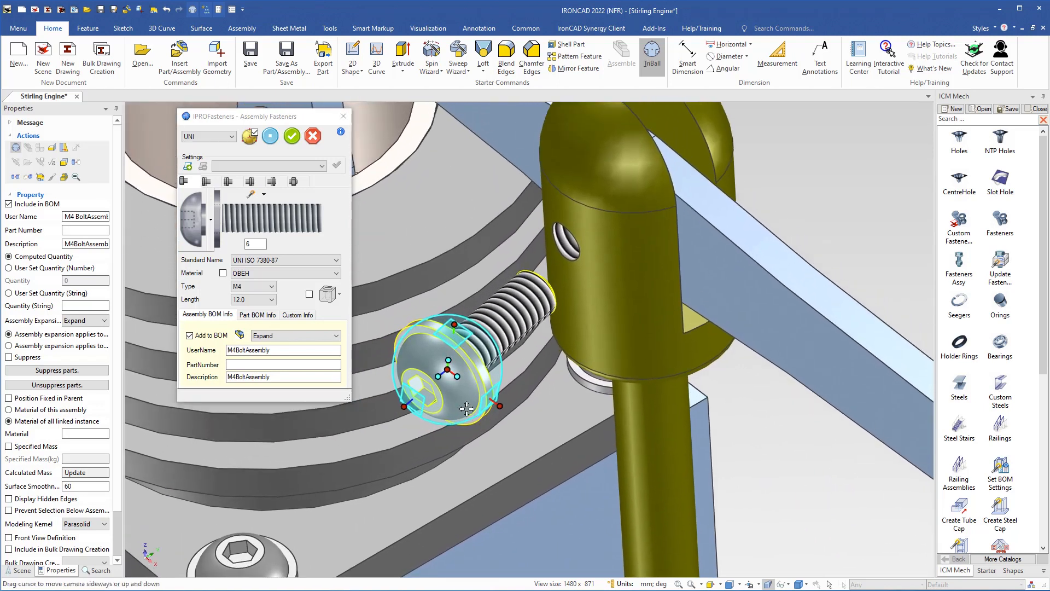
# Align the bolt's axis with the fork hole and snap it to the hole's center
pyautogui.rightClick(442, 376)
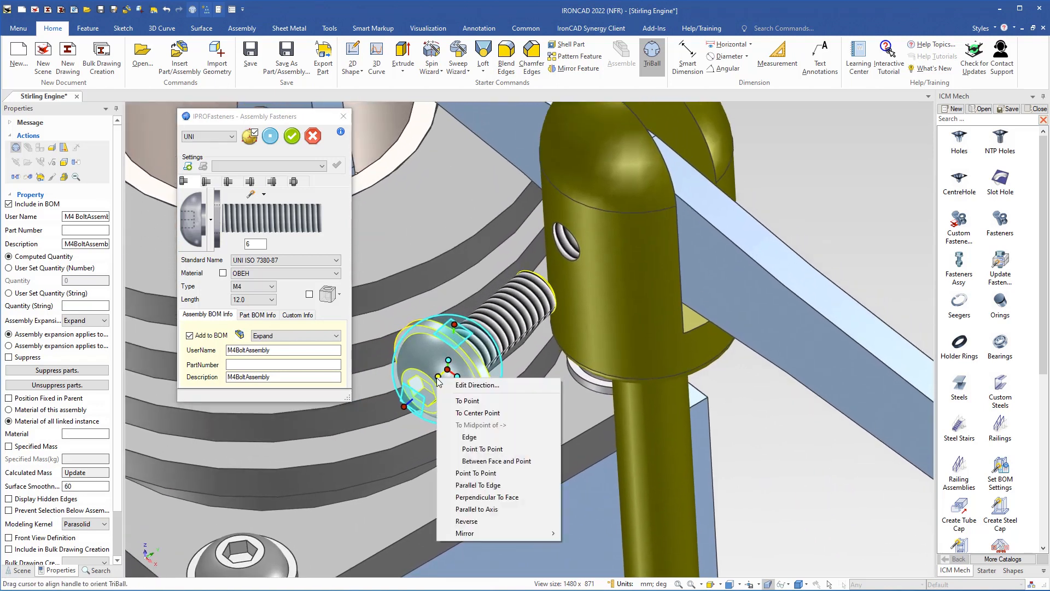
pyautogui.click(469, 509)
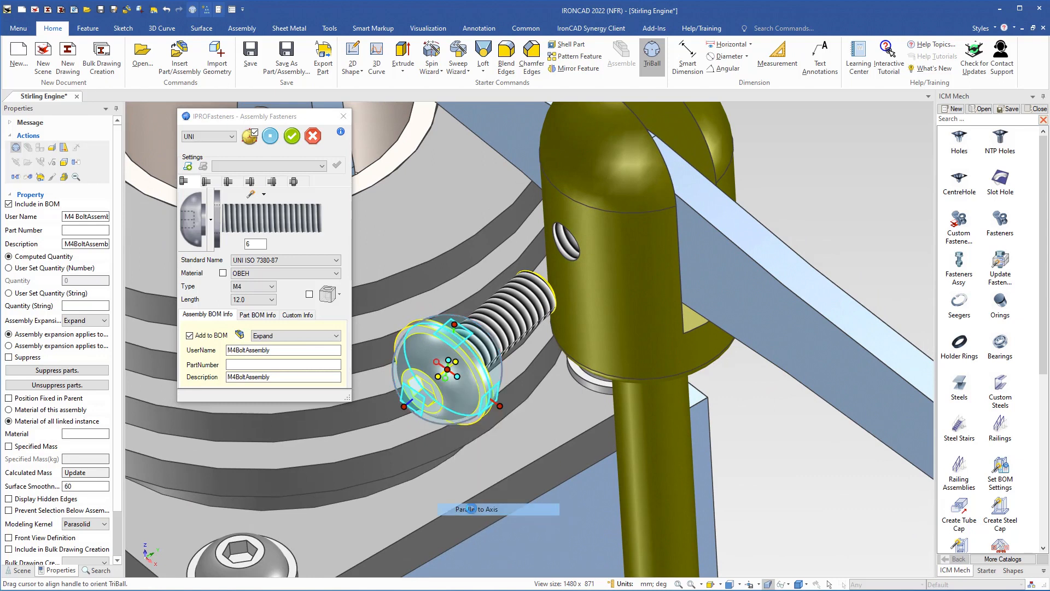
pyautogui.click(566, 245)
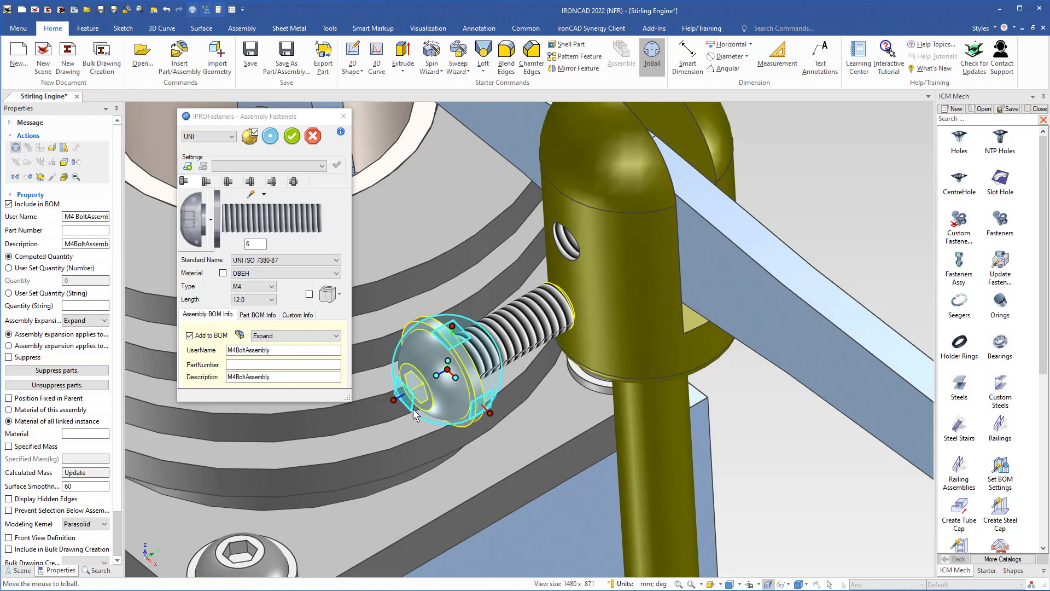
pyautogui.rightClick(408, 397)
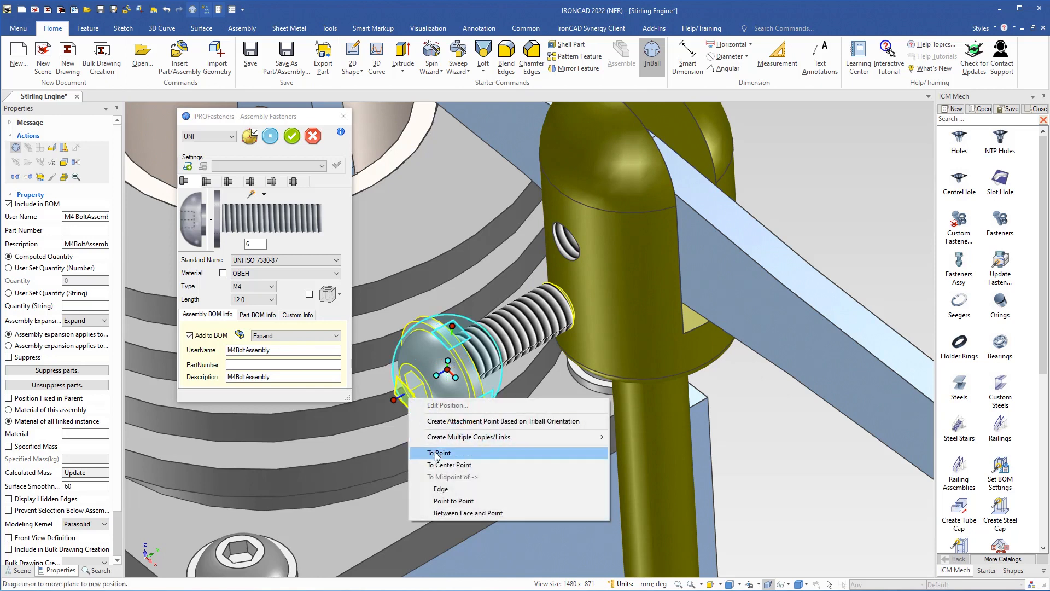
pyautogui.click(449, 465)
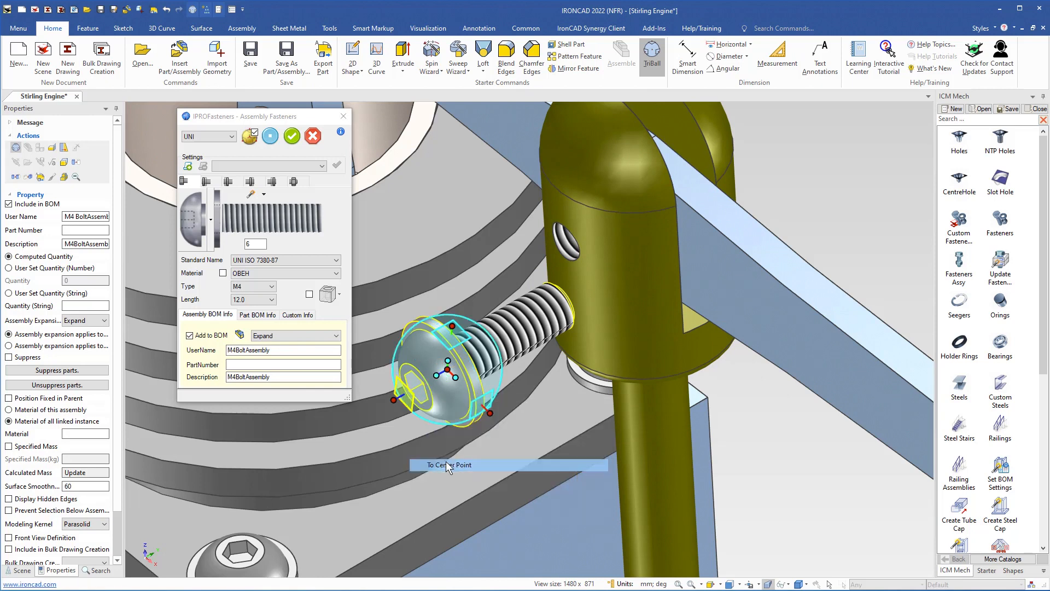
pyautogui.click(566, 249)
pyautogui.keyDown('shift'); pyautogui.moveTo(428, 442); pyautogui.dragTo(511, 458, button='middle'); pyautogui.keyUp('shift')
pyautogui.click(441, 378)
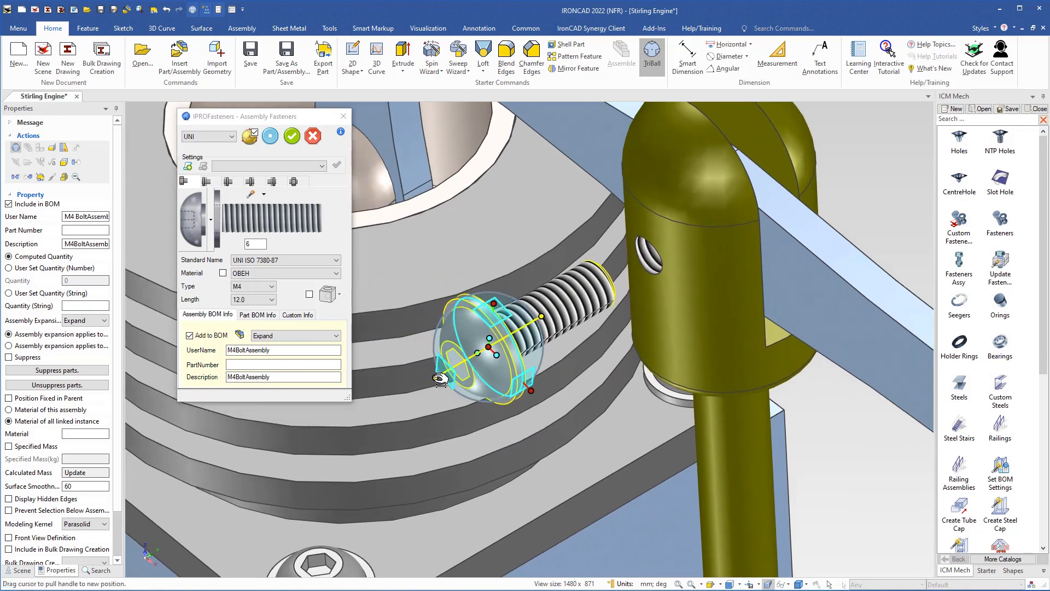
pyautogui.rightClick(438, 379)
pyautogui.click(462, 386)
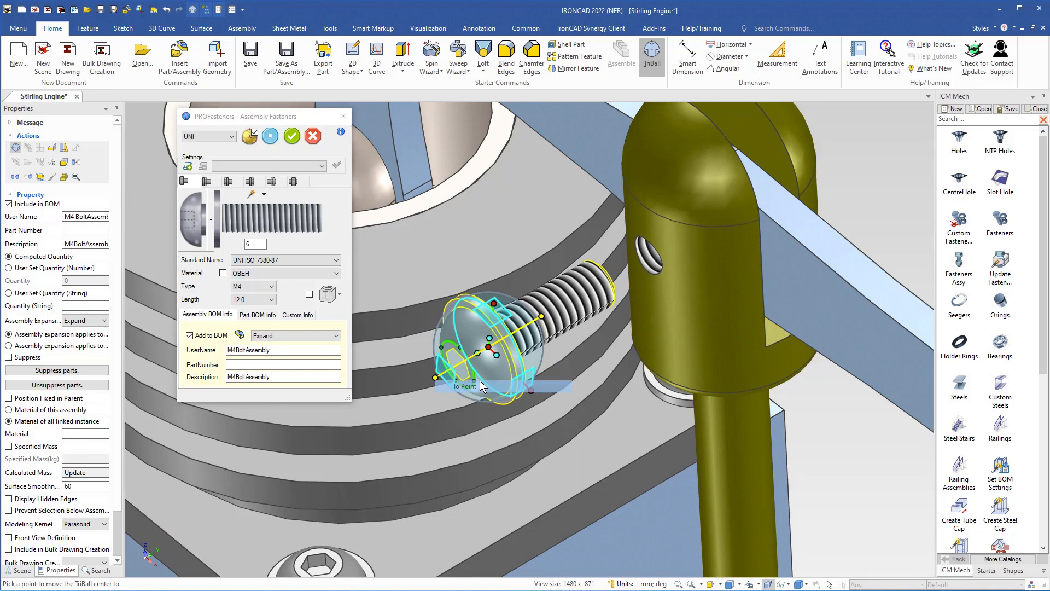
pyautogui.click(646, 241)
pyautogui.moveTo(664, 213); pyautogui.dragTo(588, 340, button='middle')
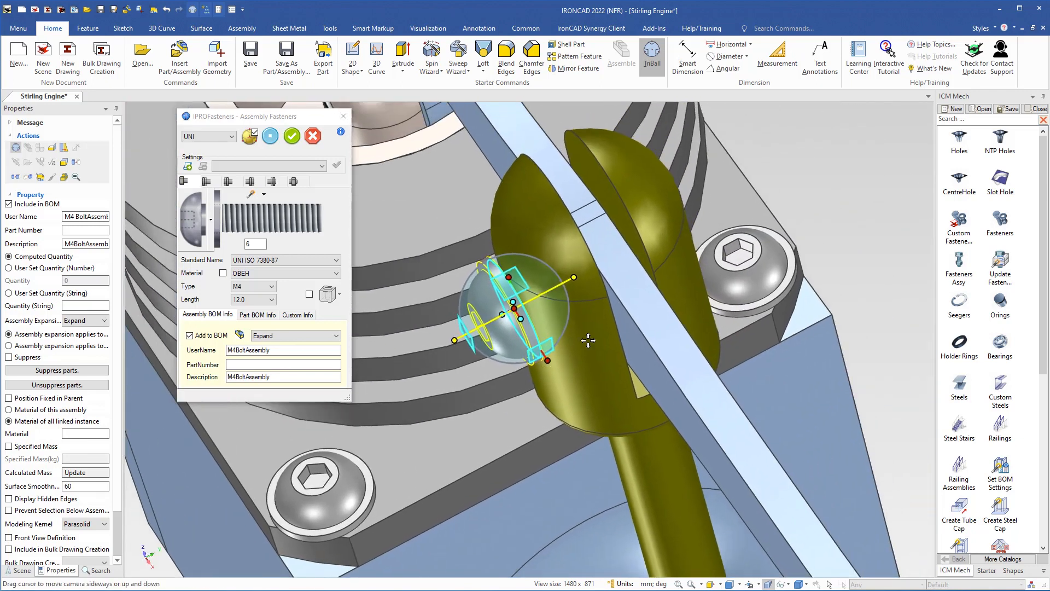
pyautogui.moveTo(662, 286); pyautogui.dragTo(413, 324, button='middle')
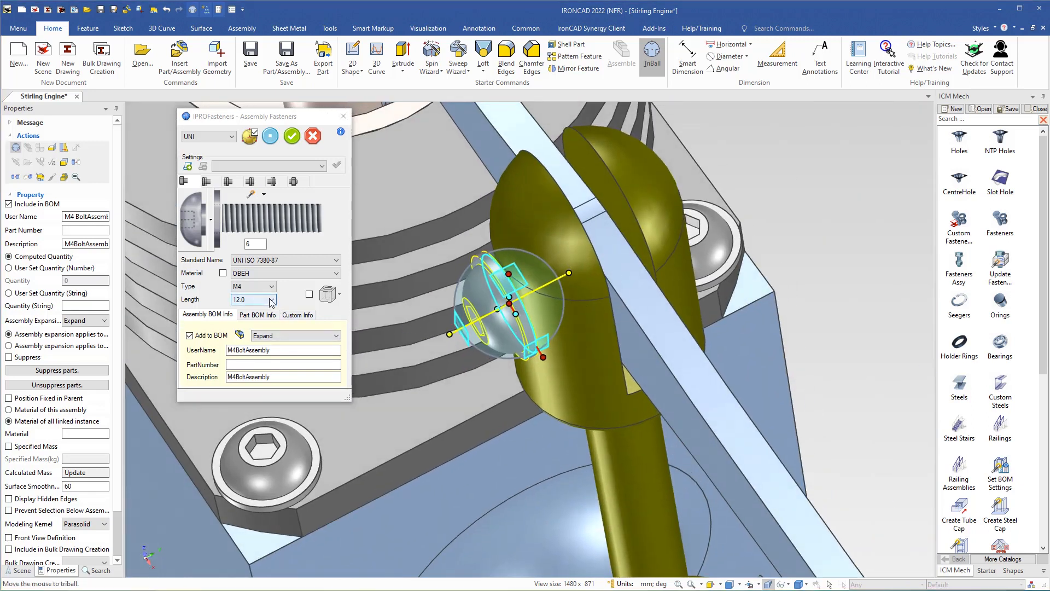
# Set the bolt length to 16.0, apply it, and confirm the placement
pyautogui.click(272, 300)
pyautogui.click(252, 331)
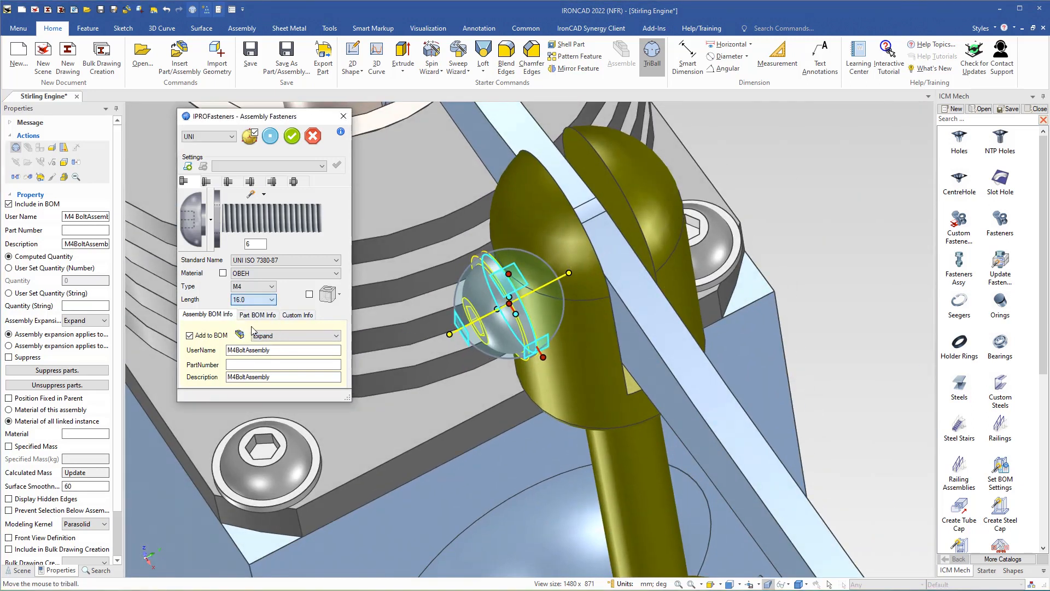
pyautogui.click(270, 137)
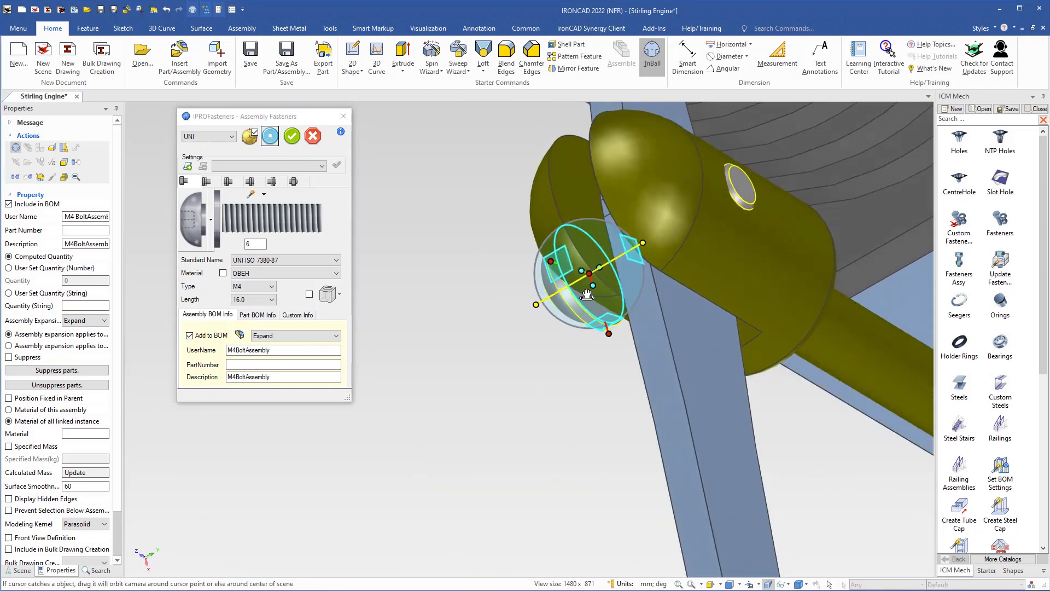
pyautogui.moveTo(590, 299); pyautogui.dragTo(565, 353, button='middle')
pyautogui.keyDown('shift'); pyautogui.moveTo(566, 353); pyautogui.dragTo(665, 350, button='middle'); pyautogui.keyUp('shift')
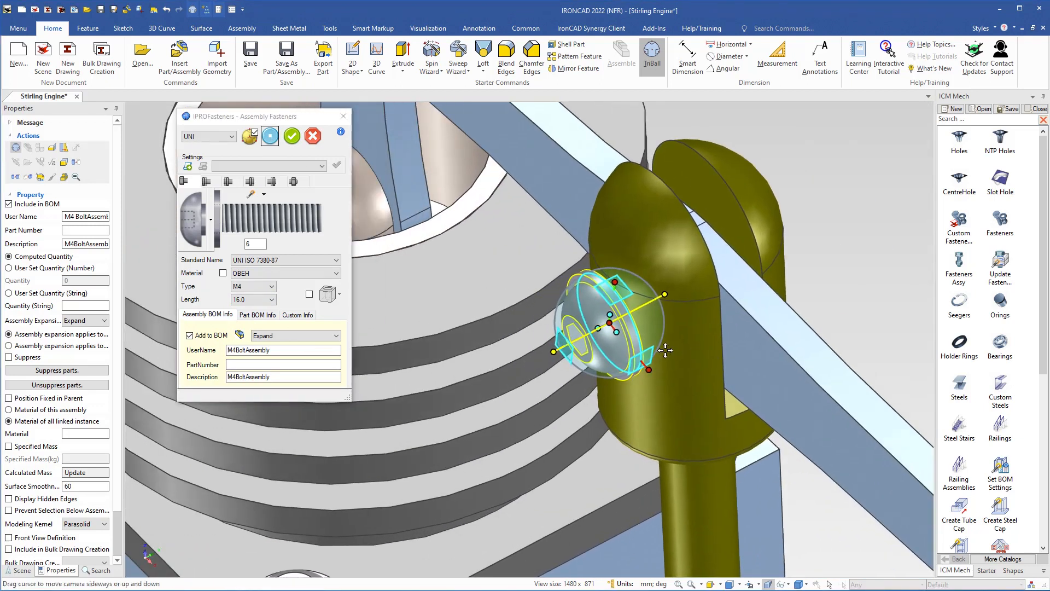
pyautogui.click(291, 136)
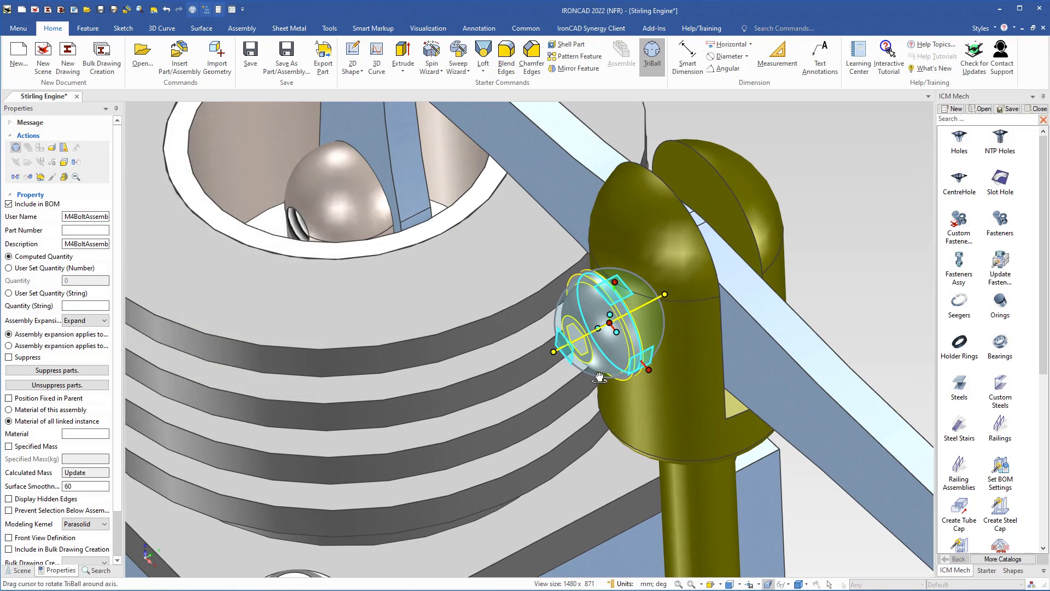
pyautogui.press('F10')
pyautogui.moveTo(635, 306); pyautogui.dragTo(790, 295, button='middle')
pyautogui.click(790, 295)
# Drop an M4 bolt onto the piston link hole and set its length to 12.0
pyautogui.keyDown('shift'); pyautogui.moveTo(304, 160); pyautogui.dragTo(580, 275, button='middle'); pyautogui.keyUp('shift')
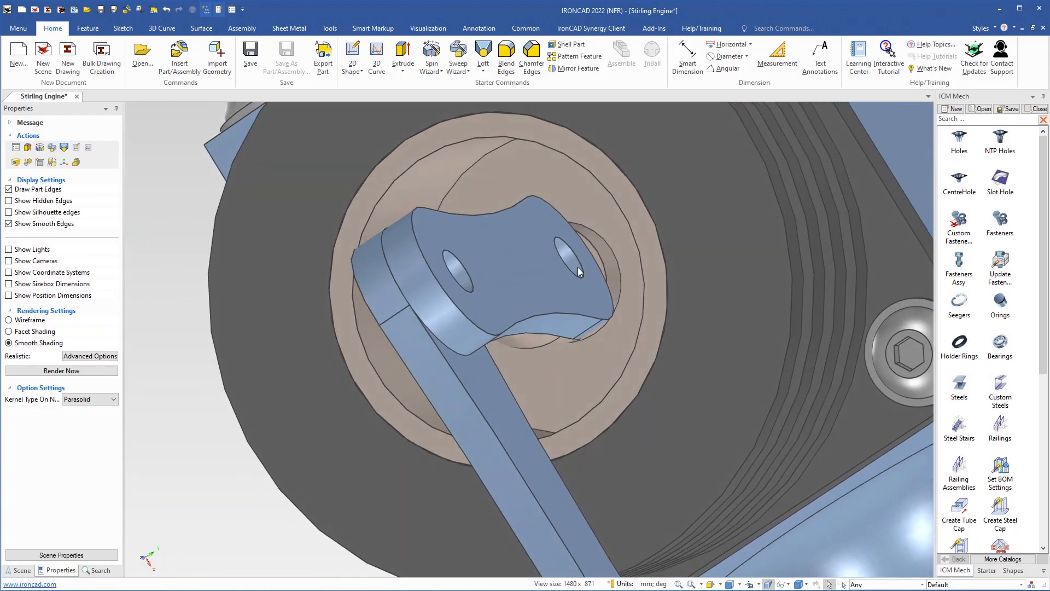
pyautogui.scroll(3, 578, 267)
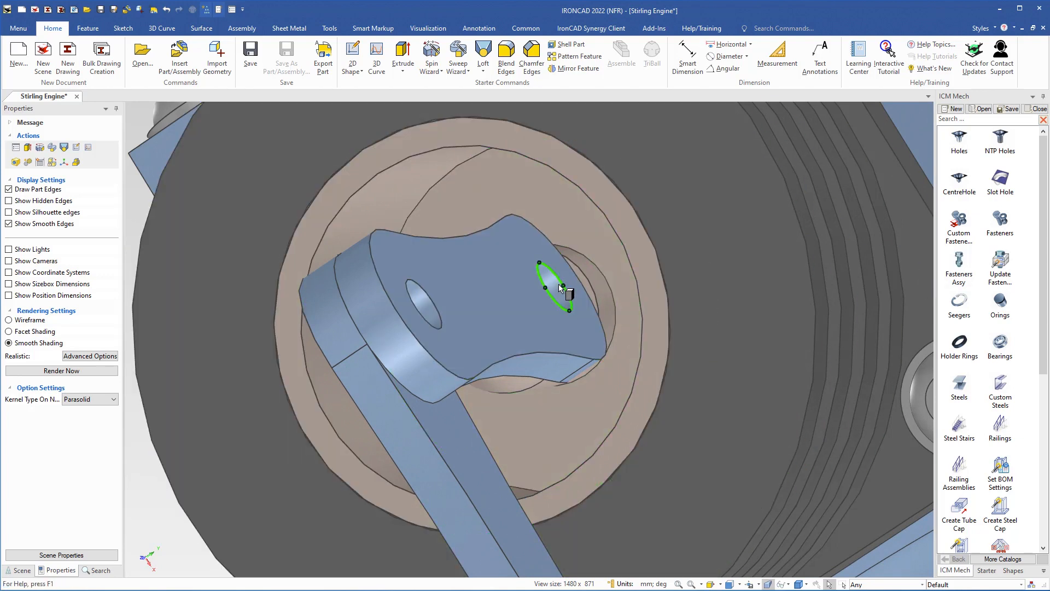
pyautogui.moveTo(556, 289); pyautogui.dragTo(555, 286)
pyautogui.moveTo(498, 330); pyautogui.dragTo(522, 336, button='middle')
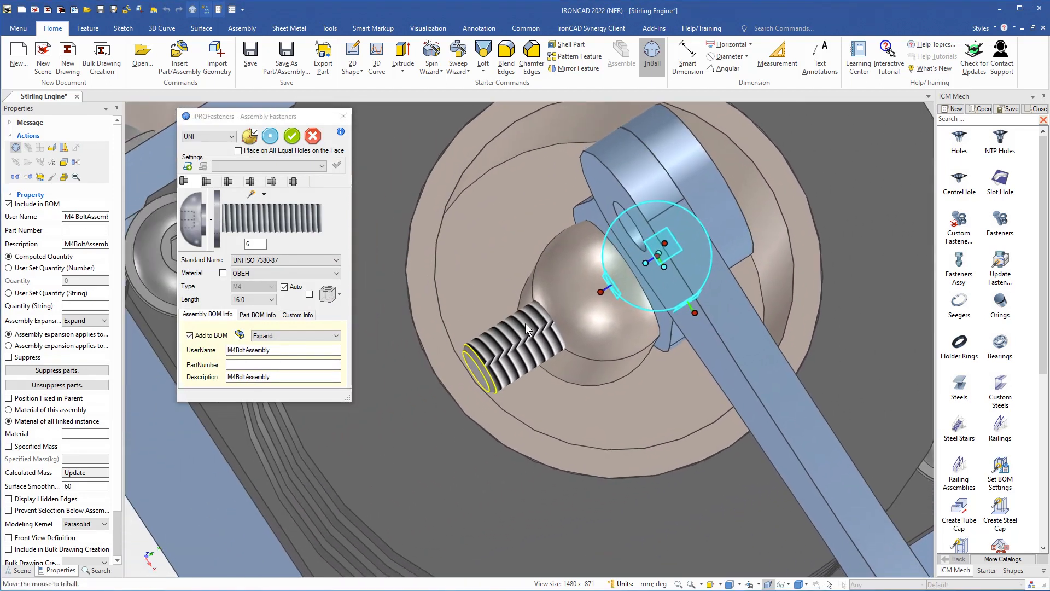
pyautogui.click(271, 300)
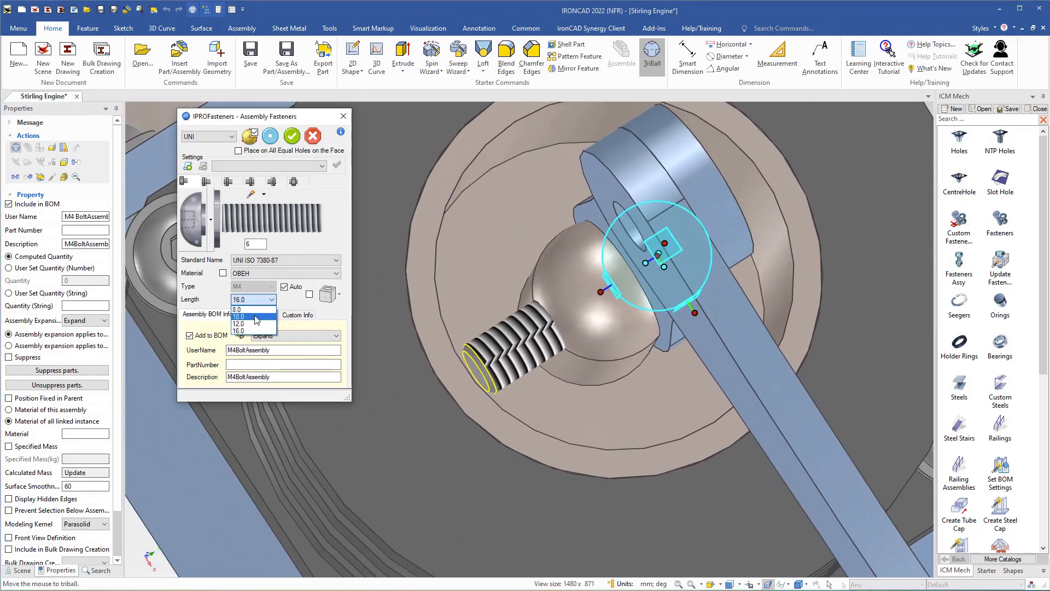
pyautogui.click(254, 324)
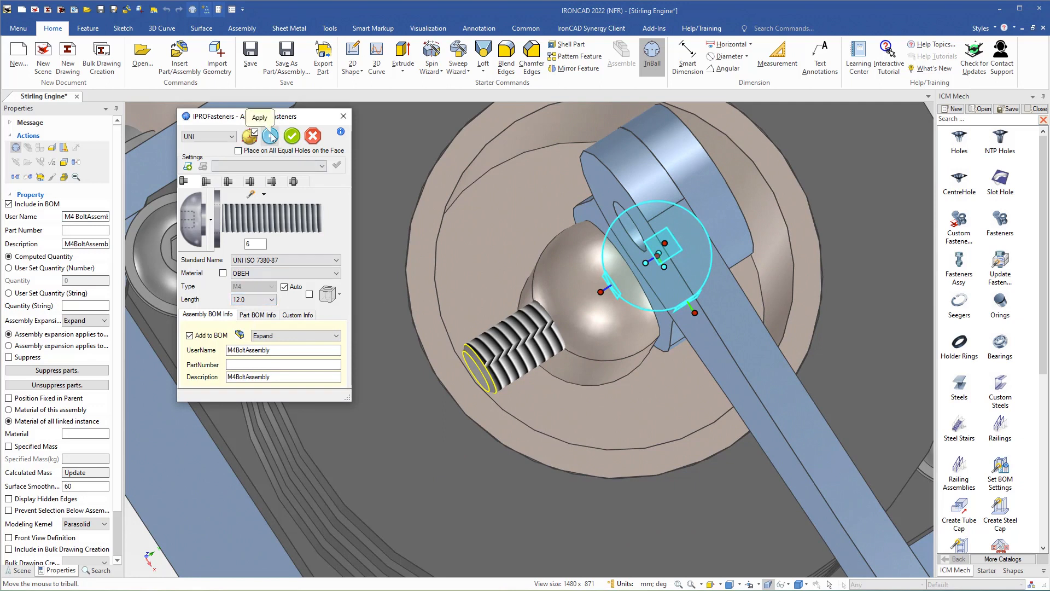
pyautogui.moveTo(595, 315); pyautogui.dragTo(579, 331, button='middle')
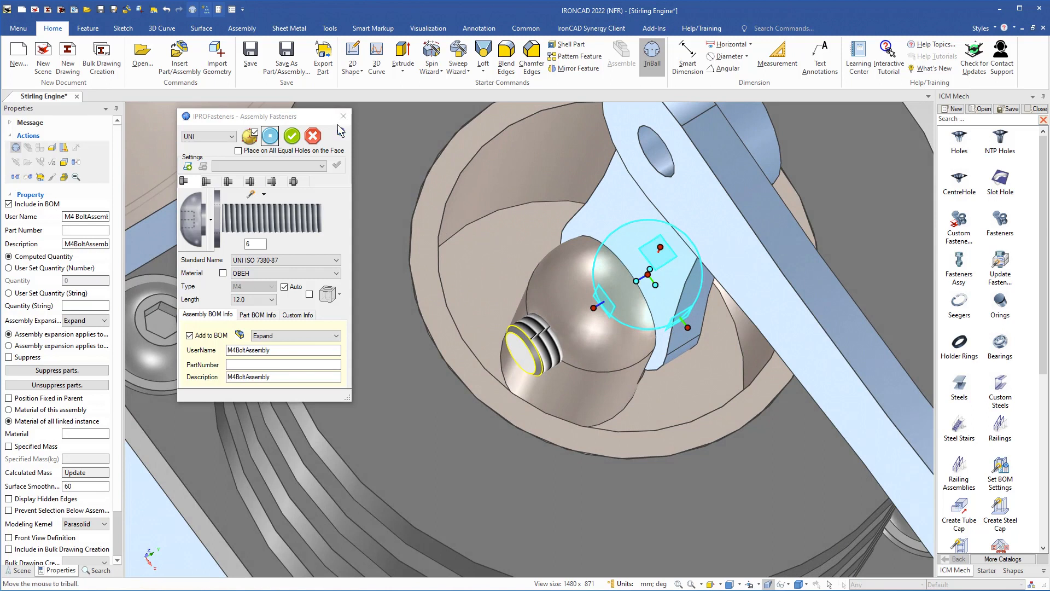
pyautogui.click(294, 140)
pyautogui.scroll(-2, 495, 312)
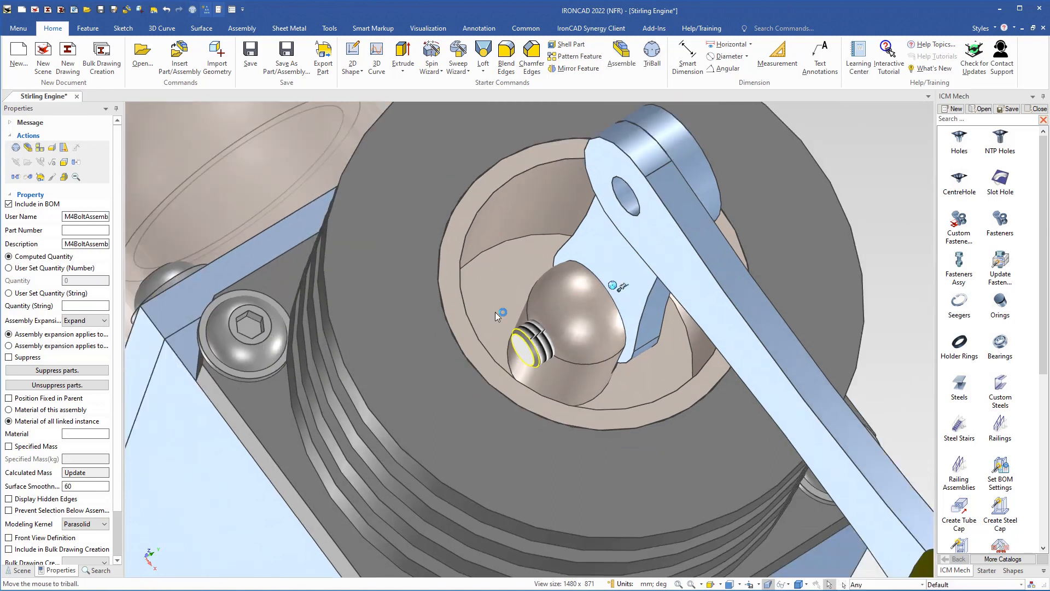
pyautogui.scroll(-3, 494, 312)
# Drop a bolt assembly on the link's upper hole and add a nut and washer
pyautogui.click(793, 306)
pyautogui.keyDown('shift'); pyautogui.moveTo(614, 278); pyautogui.dragTo(567, 333, button='middle'); pyautogui.keyUp('shift')
pyautogui.moveTo(567, 334); pyautogui.dragTo(561, 302, button='middle')
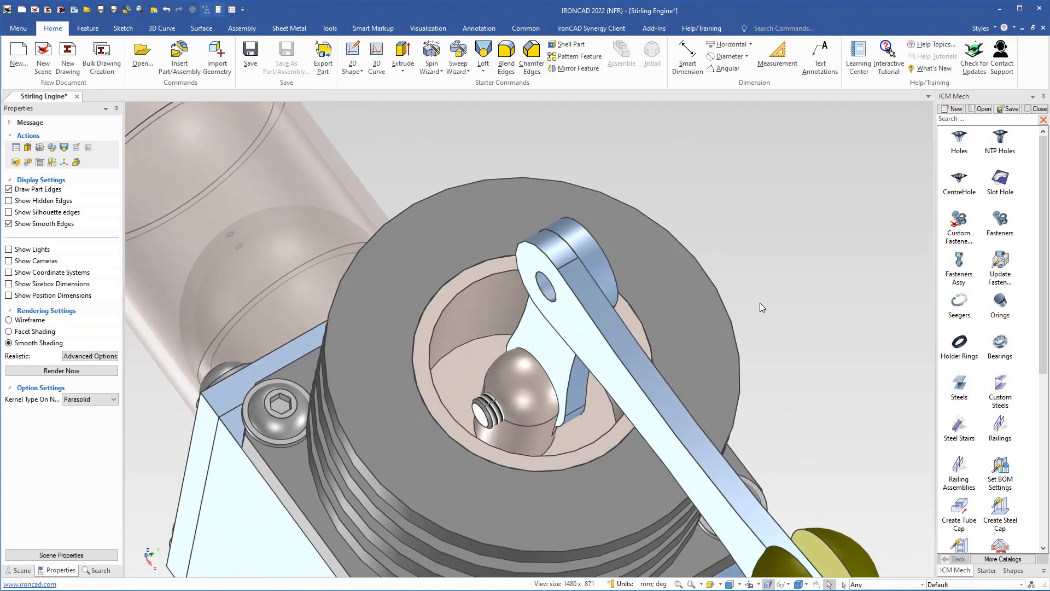
pyautogui.moveTo(663, 355); pyautogui.dragTo(782, 345, button='middle')
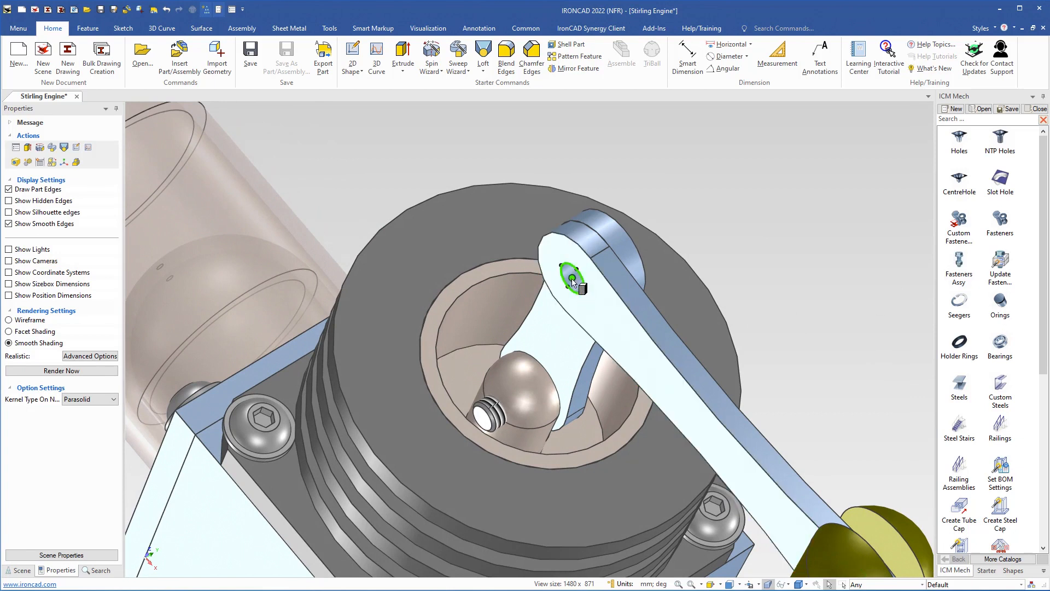
pyautogui.moveTo(572, 280); pyautogui.dragTo(572, 279)
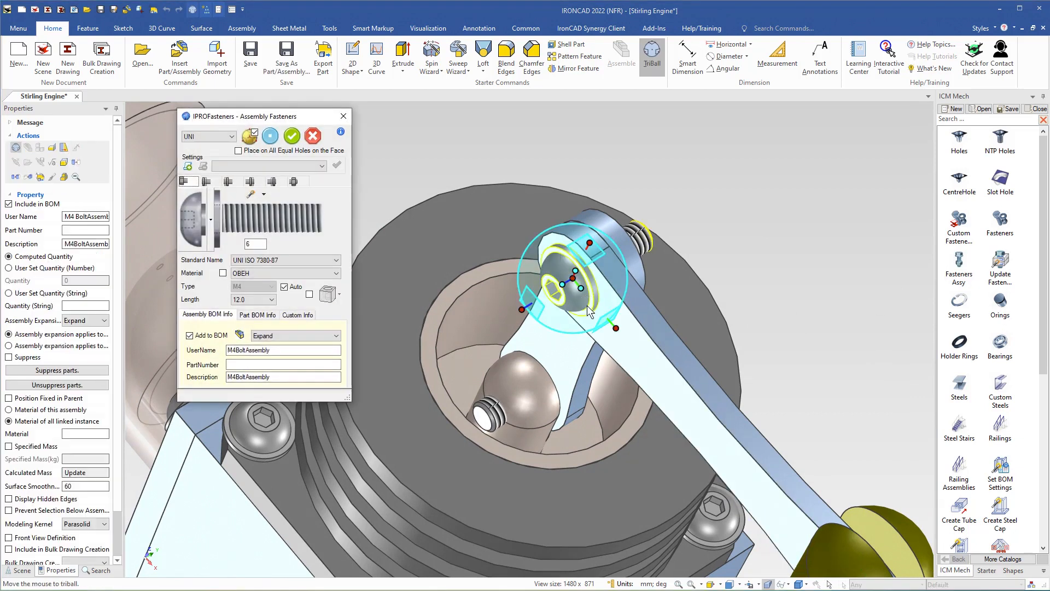
pyautogui.moveTo(572, 282); pyautogui.dragTo(619, 287, button='middle')
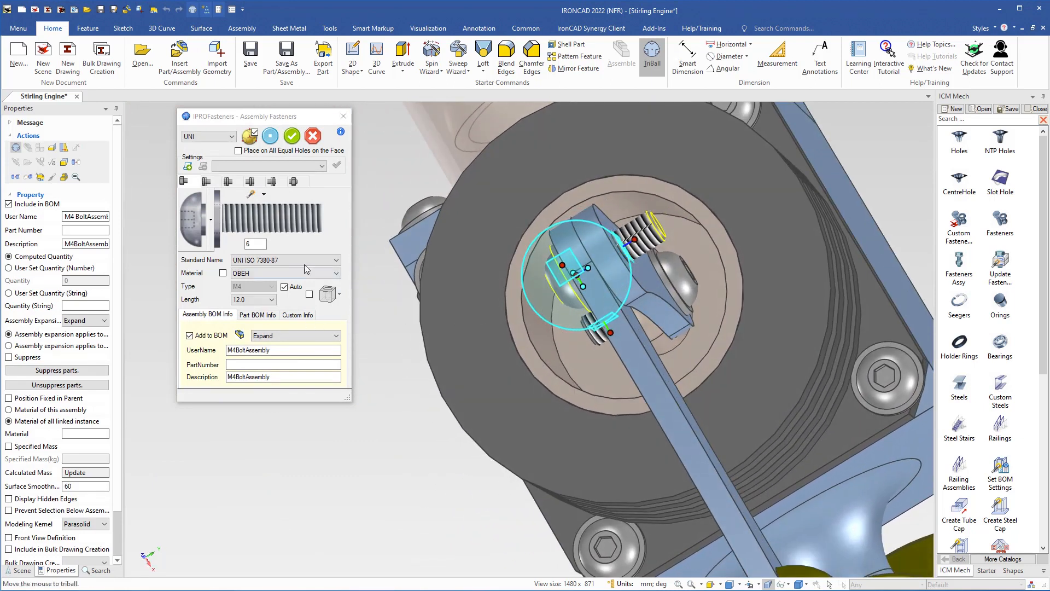
pyautogui.click(294, 183)
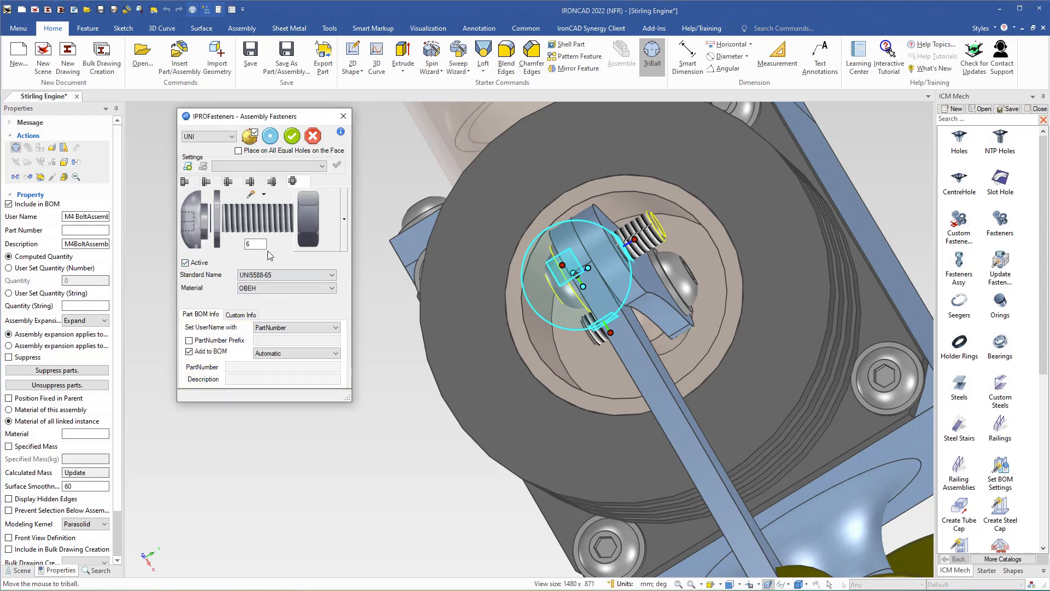
pyautogui.click(272, 183)
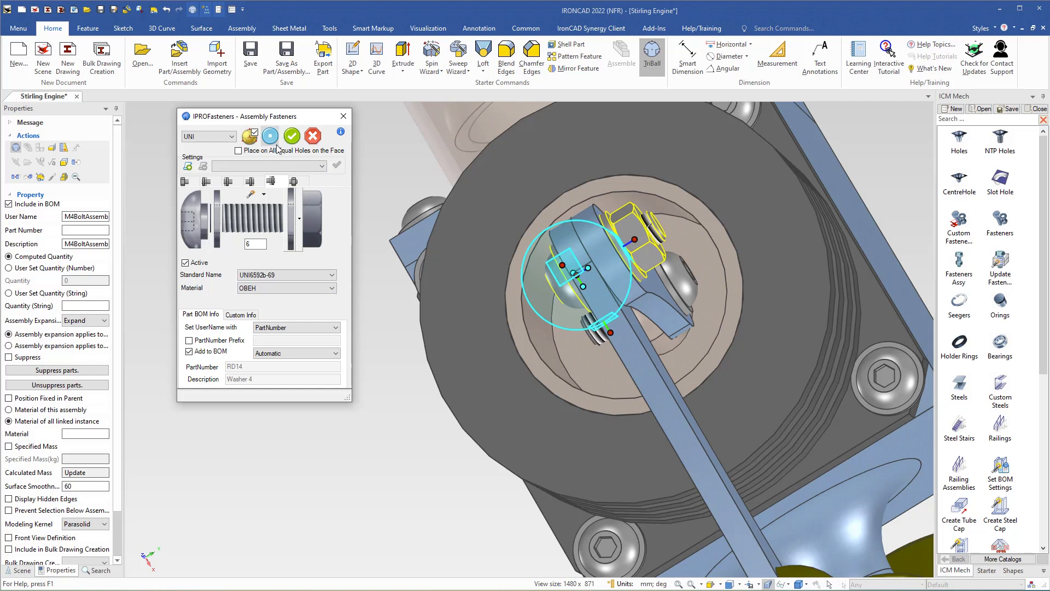
pyautogui.moveTo(520, 347); pyautogui.dragTo(511, 389, button='middle')
pyautogui.scroll(2, 628, 310)
pyautogui.moveTo(623, 319); pyautogui.dragTo(598, 333, button='middle')
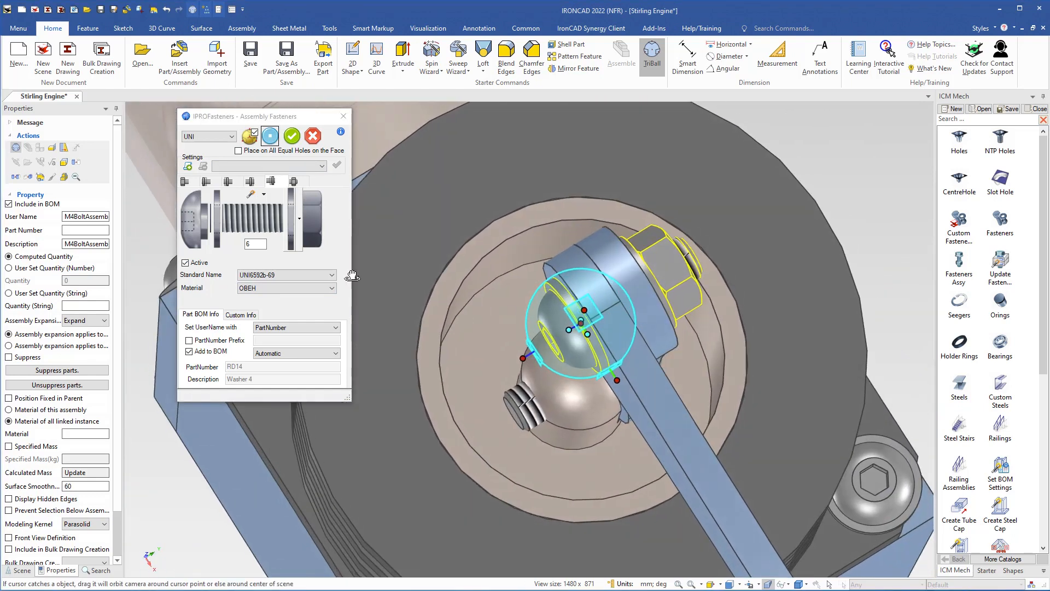
# Change the extra length to 10, then to 6, and confirm the bolt assembly
pyautogui.doubleClick(256, 244)
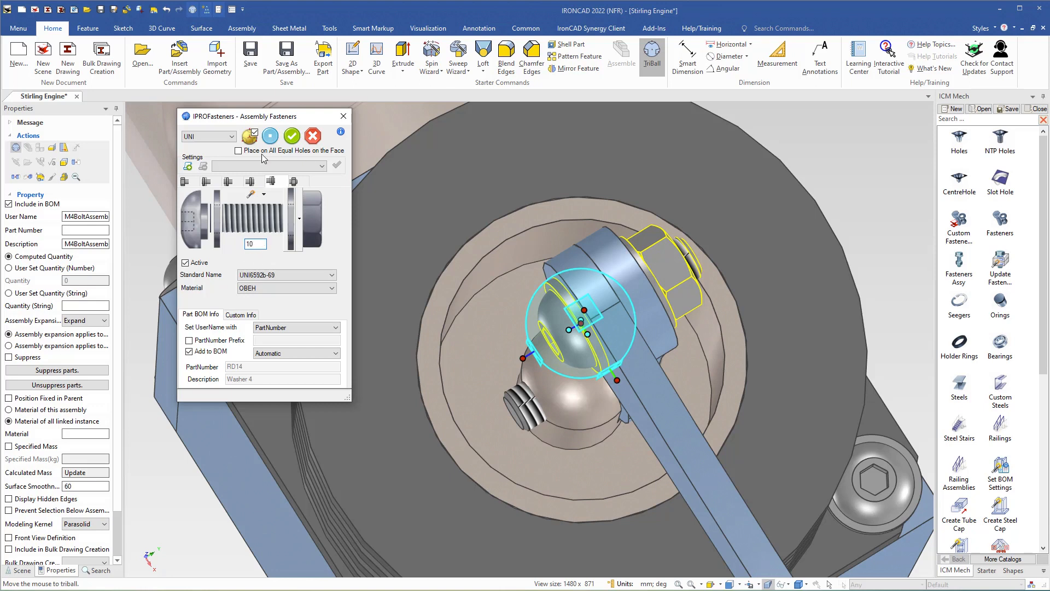
pyautogui.press('Return')
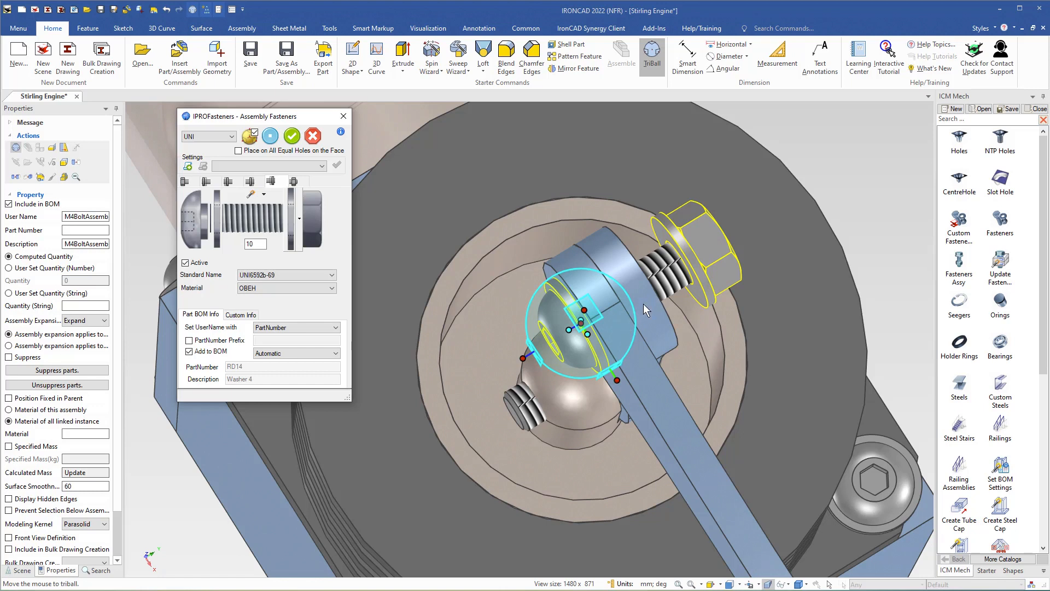
pyautogui.doubleClick(264, 244)
pyautogui.write('6')
pyautogui.press('Return')
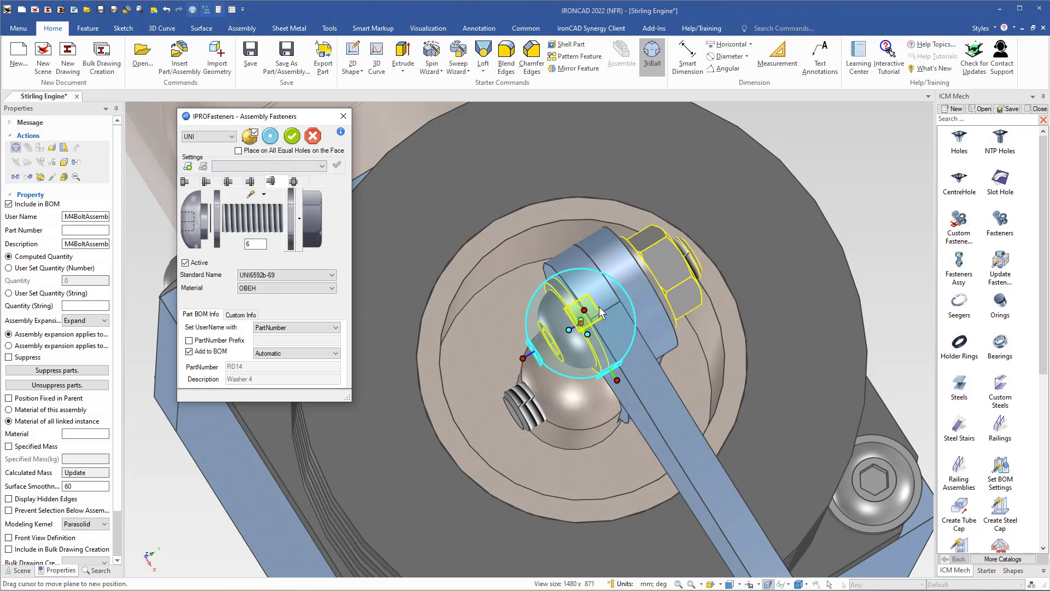
pyautogui.moveTo(630, 308); pyautogui.dragTo(595, 330, button='middle')
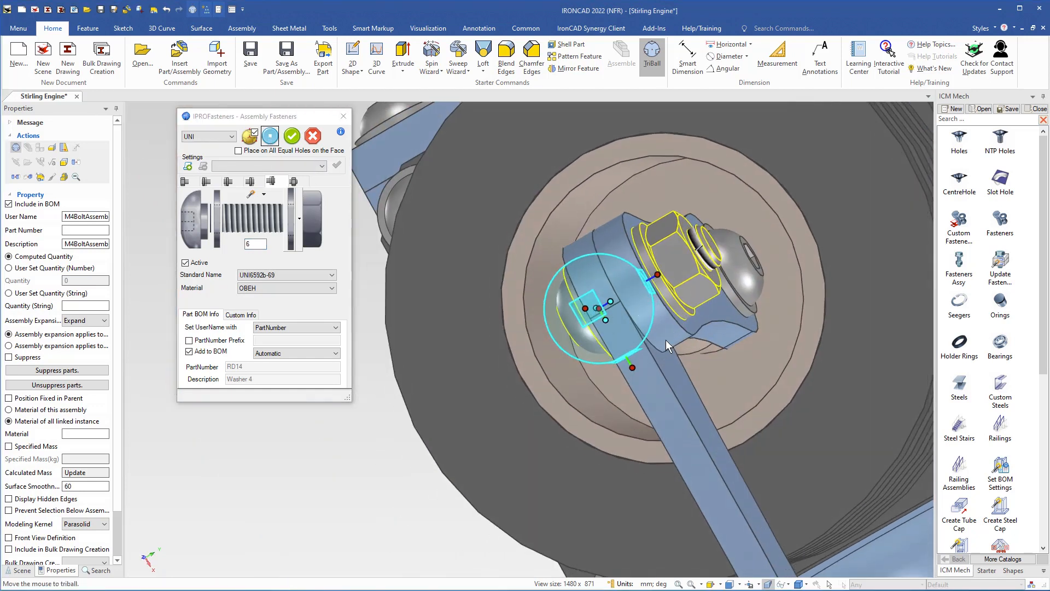
pyautogui.moveTo(669, 348); pyautogui.dragTo(612, 336, button='middle')
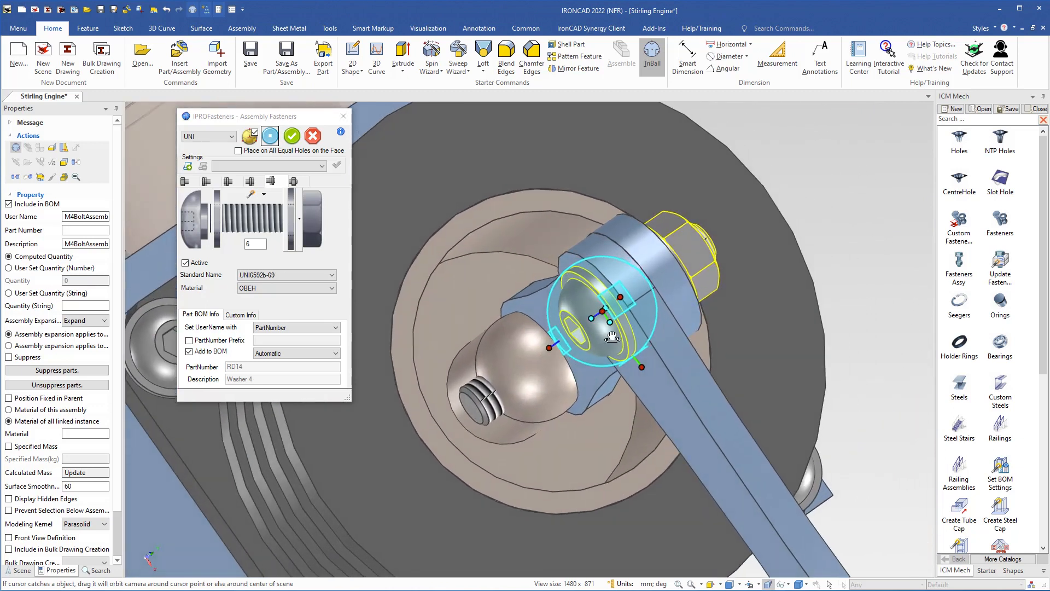
pyautogui.click(291, 137)
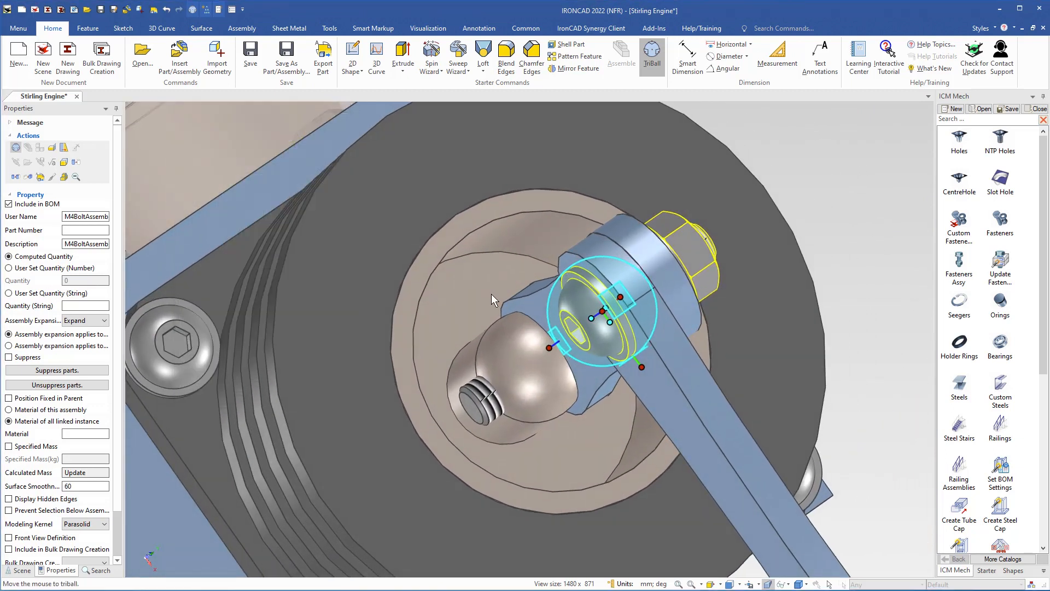
pyautogui.press('F10')
# Place a Fasteners Assy bolt with nut in the link hole beside the flywheel and confirm it
pyautogui.click(866, 209)
pyautogui.scroll(-4, 607, 381)
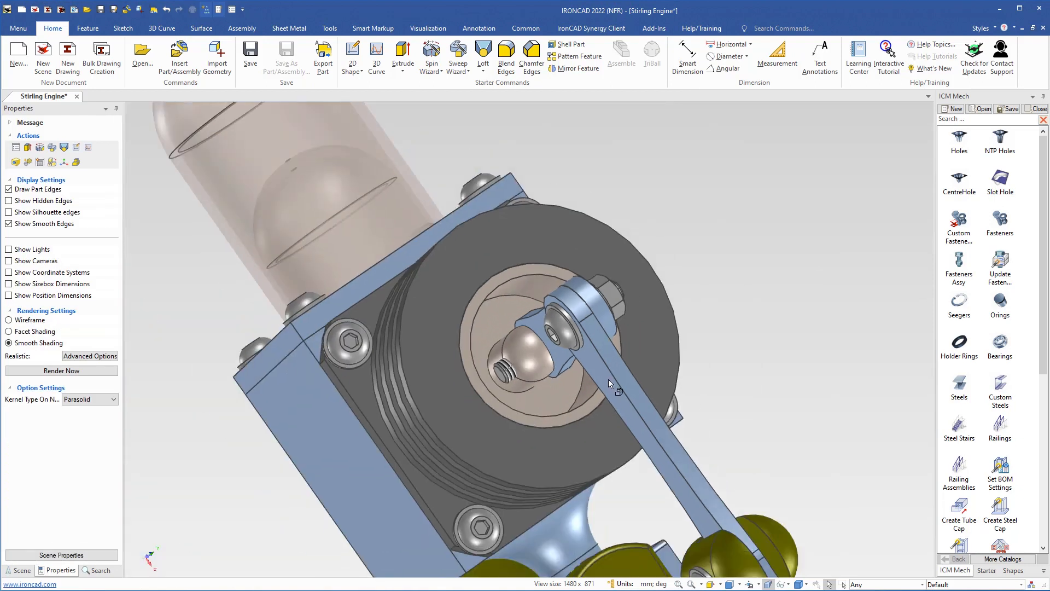
pyautogui.scroll(-2, 608, 379)
pyautogui.keyDown('shift'); pyautogui.moveTo(648, 475); pyautogui.dragTo(429, 257, button='middle'); pyautogui.keyUp('shift')
pyautogui.keyDown('shift'); pyautogui.moveTo(569, 481); pyautogui.dragTo(443, 316, button='middle'); pyautogui.keyUp('shift')
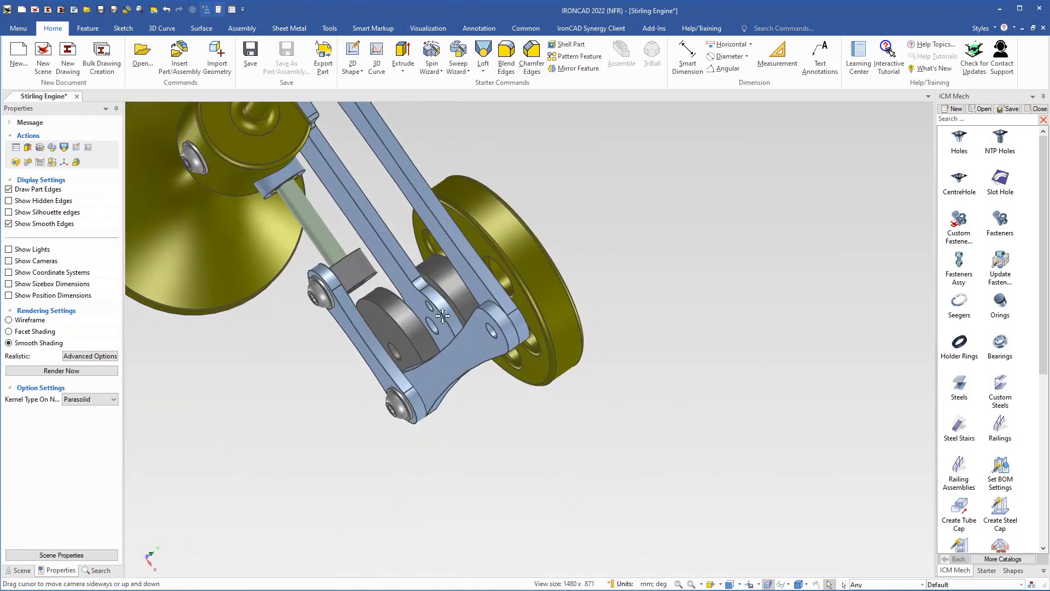
pyautogui.scroll(3, 523, 363)
pyautogui.moveTo(524, 363); pyautogui.dragTo(580, 317, button='middle')
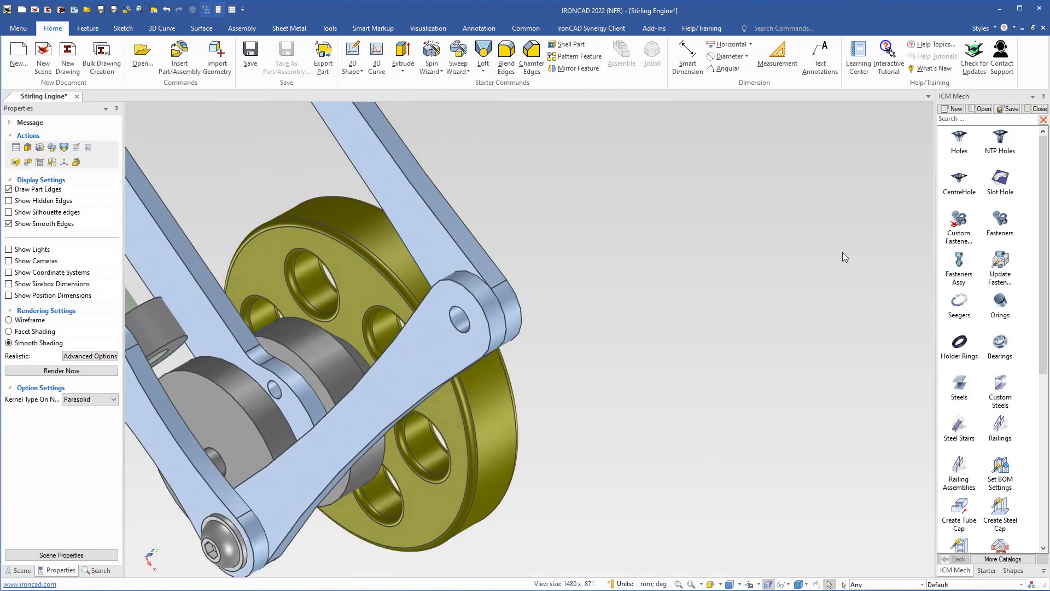
pyautogui.moveTo(959, 263); pyautogui.dragTo(461, 324)
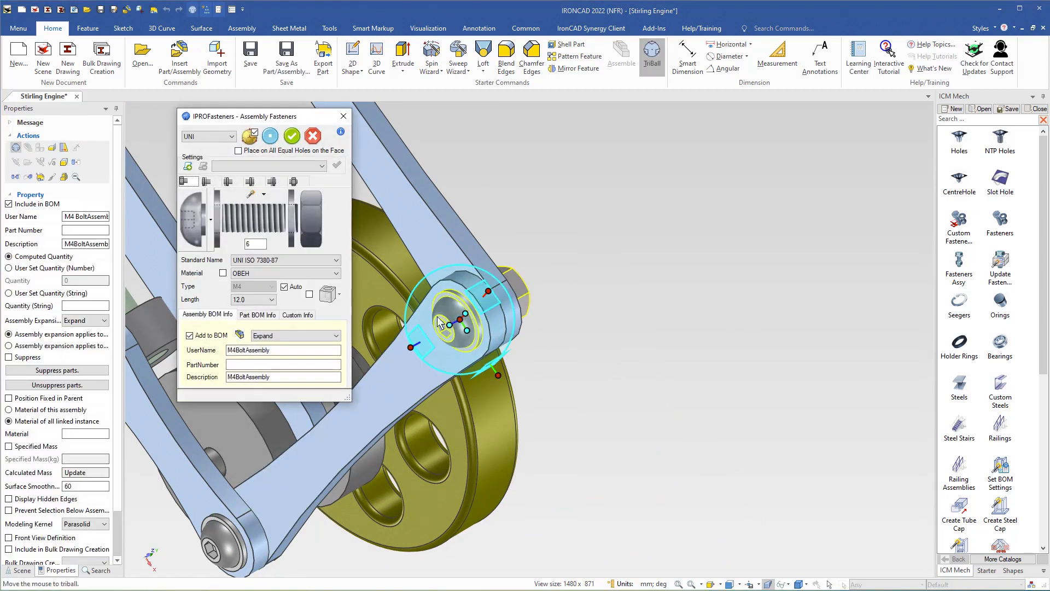
pyautogui.moveTo(480, 324); pyautogui.dragTo(502, 425, button='middle')
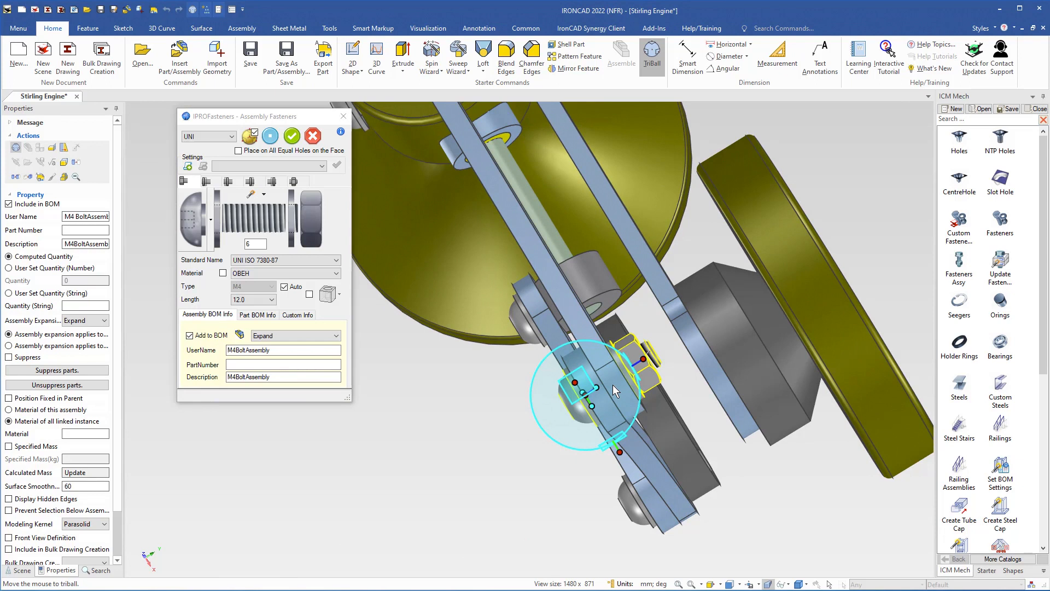
pyautogui.scroll(2, 613, 385)
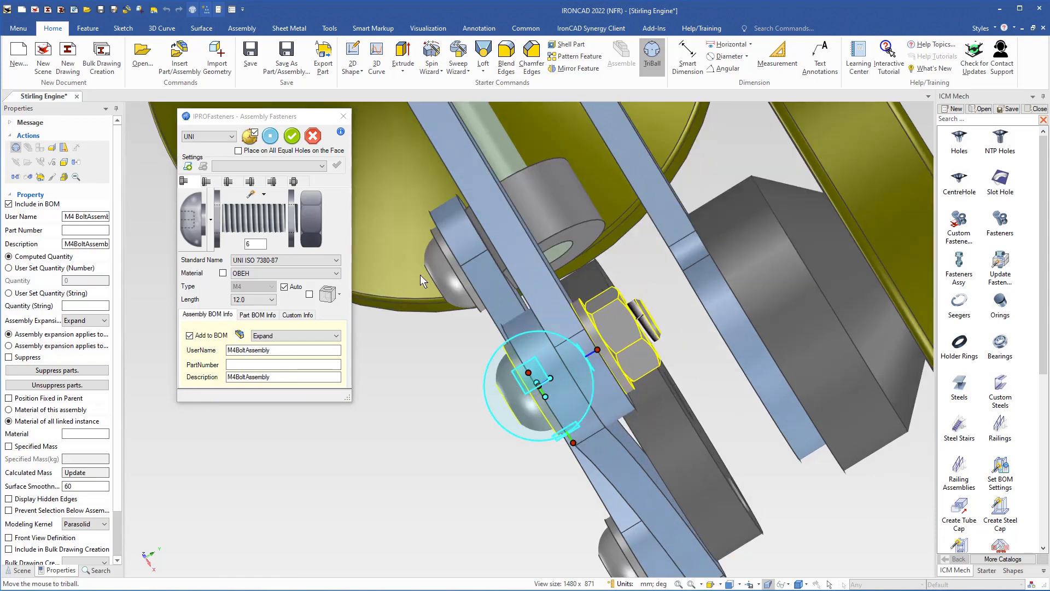
pyautogui.click(293, 136)
pyautogui.press('F10')
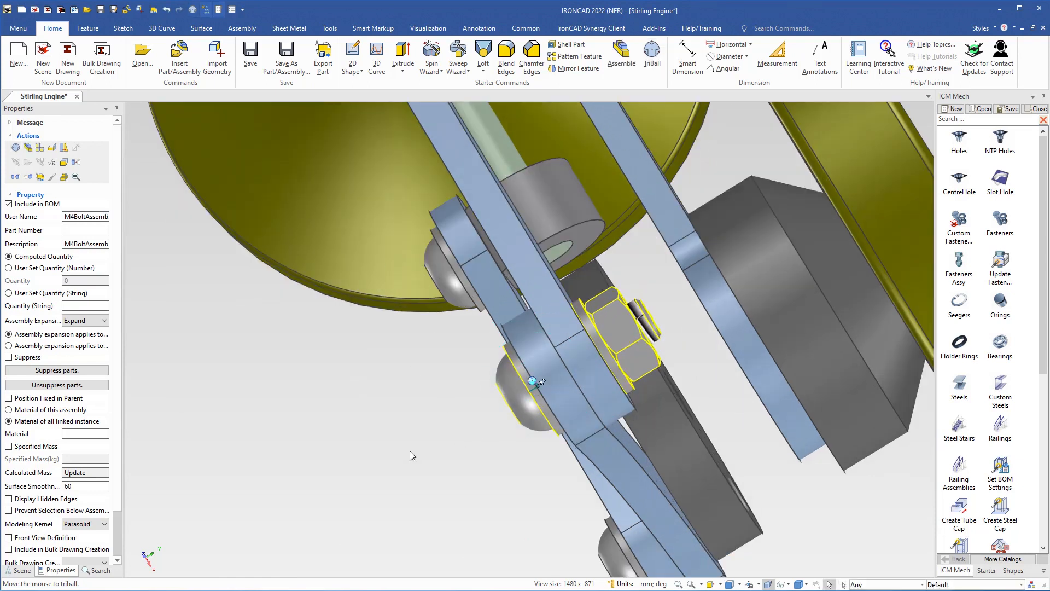
pyautogui.click(409, 451)
# Zoom into the piston cavity and select the ball part, Part20
pyautogui.scroll(-6, 507, 389)
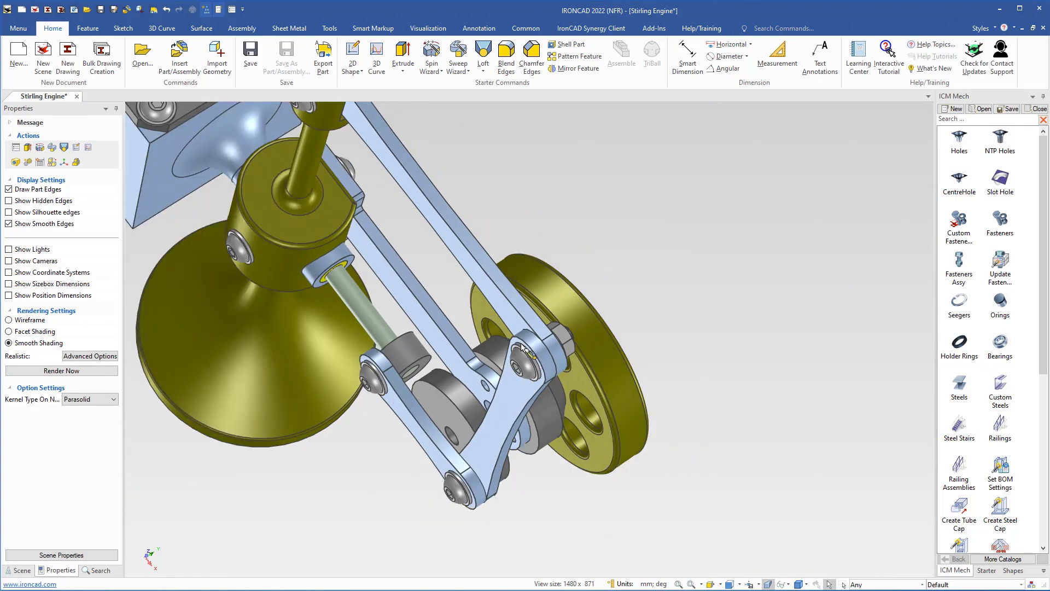
pyautogui.keyDown('shift'); pyautogui.moveTo(393, 225); pyautogui.dragTo(568, 521, button='middle'); pyautogui.keyUp('shift')
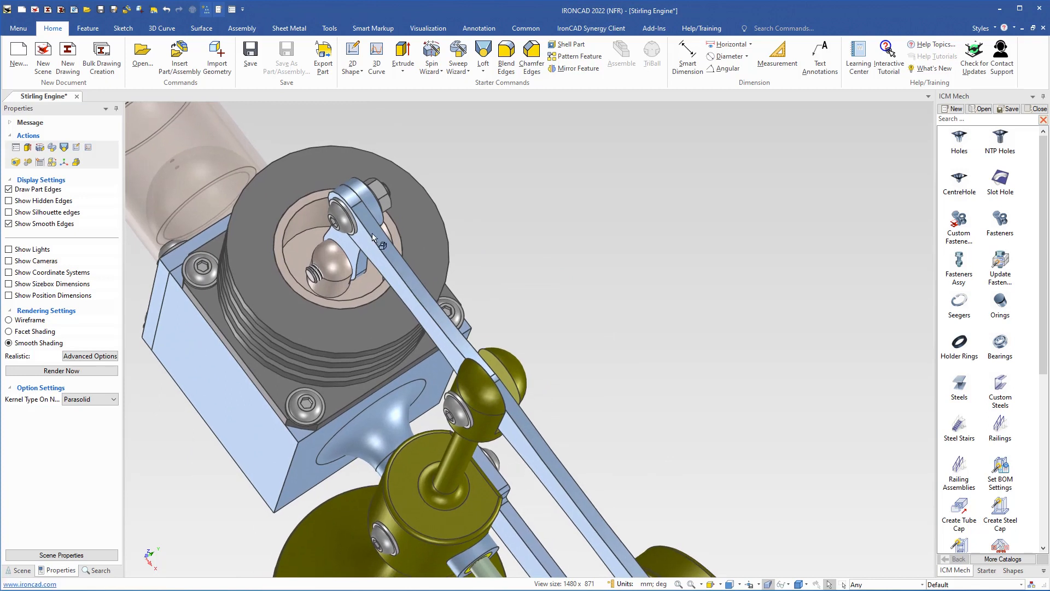
pyautogui.moveTo(361, 211)
pyautogui.mouseDown(button='middle')
pyautogui.moveTo(299, 241)
pyautogui.moveTo(352, 217)
pyautogui.mouseUp(button='middle')
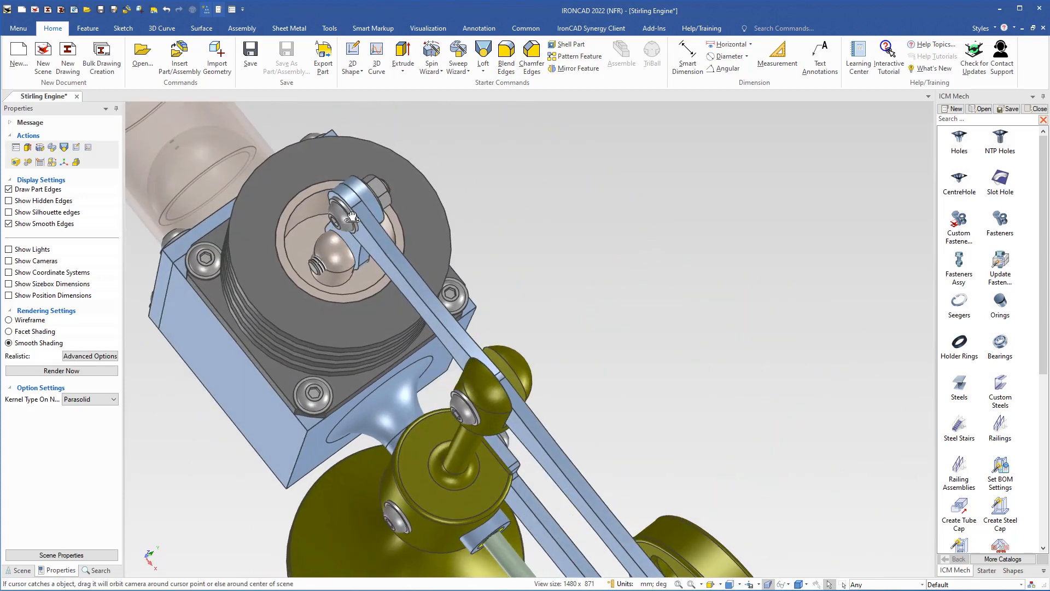
pyautogui.keyDown('shift'); pyautogui.moveTo(340, 272); pyautogui.dragTo(490, 310, button='middle'); pyautogui.keyUp('shift')
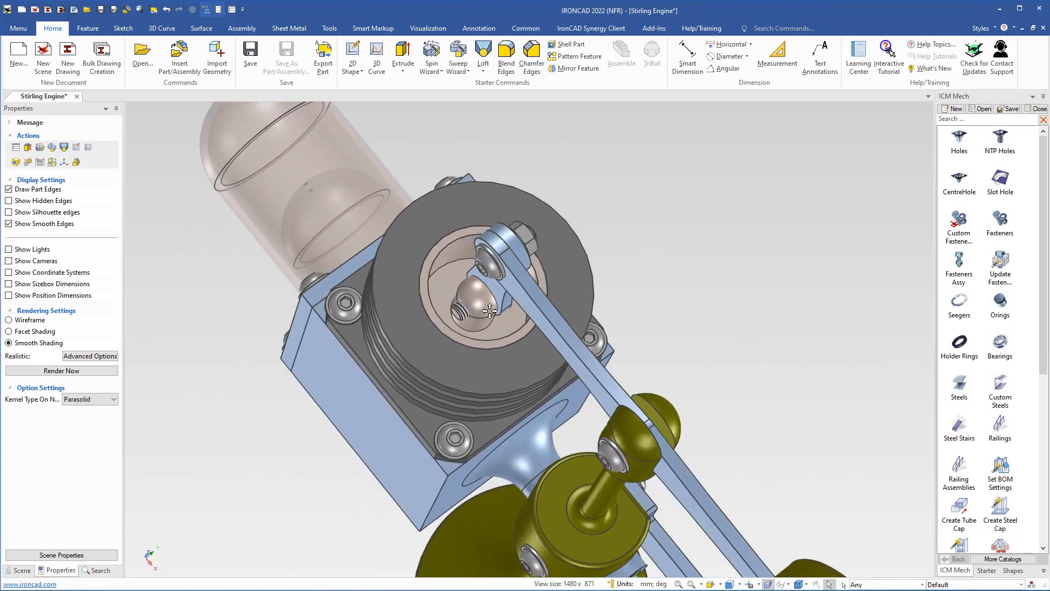
pyautogui.scroll(5, 490, 310)
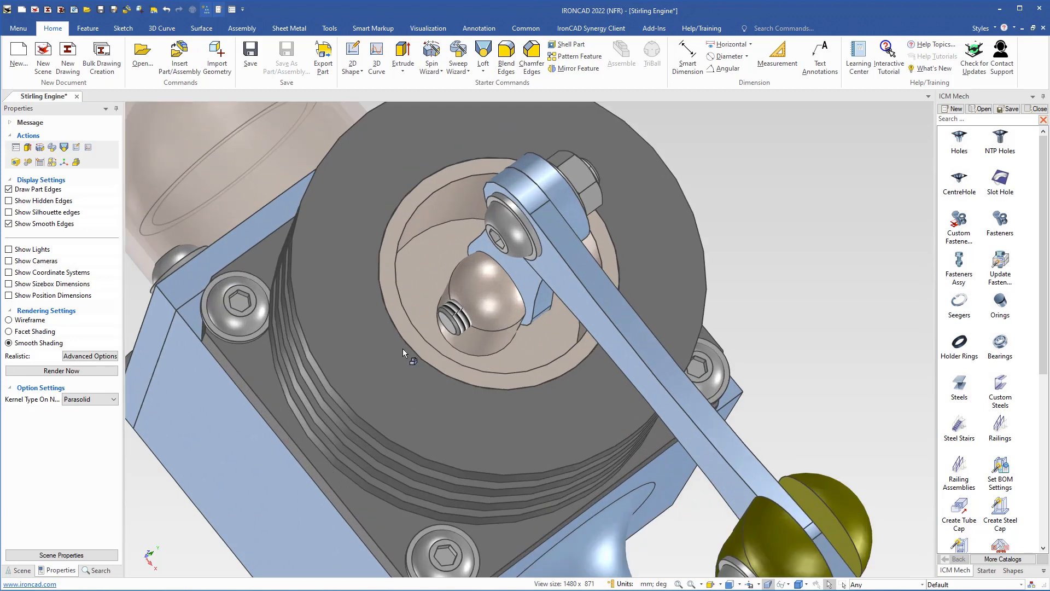
pyautogui.moveTo(430, 348); pyautogui.dragTo(456, 338, button='middle')
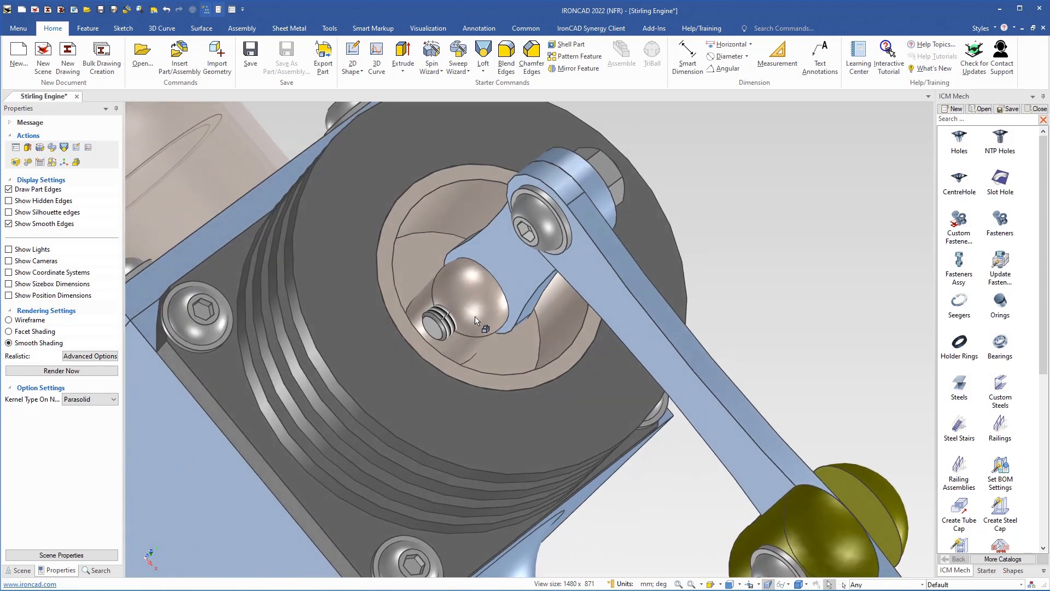
pyautogui.click(476, 310)
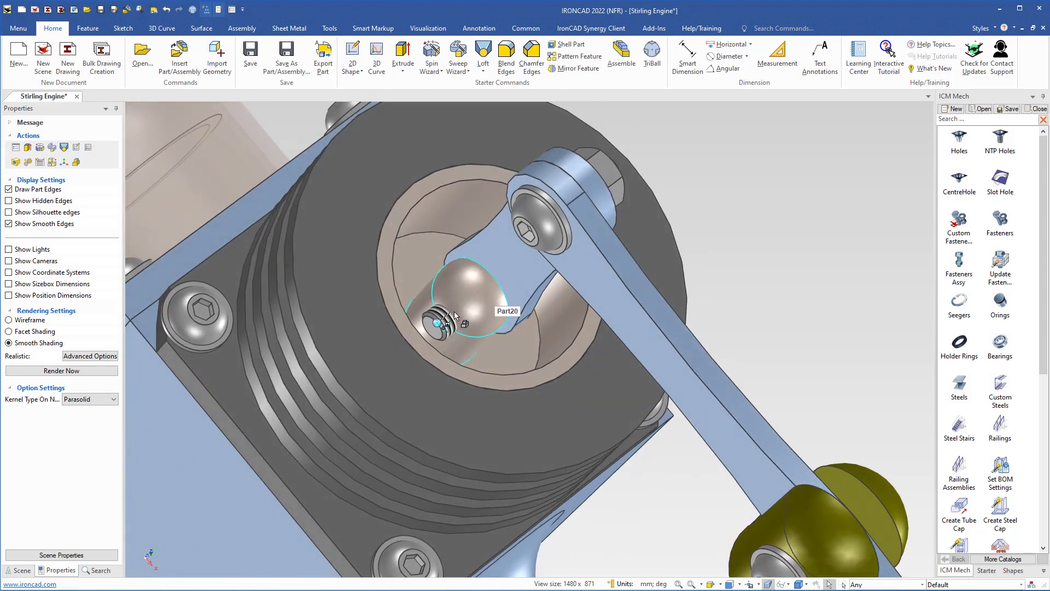
# Show the piston part (Part19) alone and set its surface smoothness to 60
pyautogui.click(393, 307)
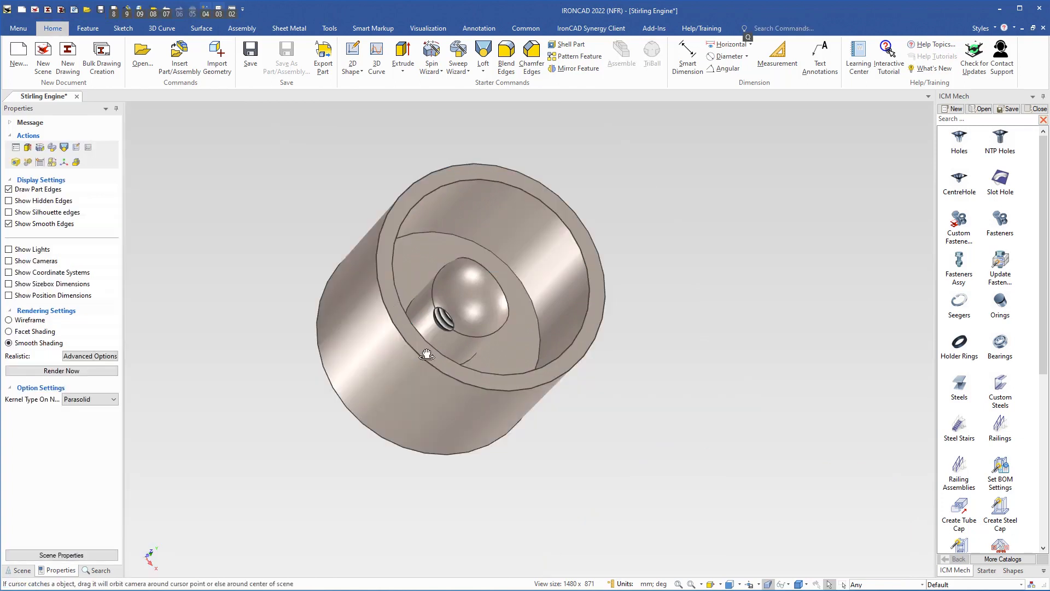
pyautogui.moveTo(350, 285); pyautogui.dragTo(361, 291, button='middle')
pyautogui.click(363, 292)
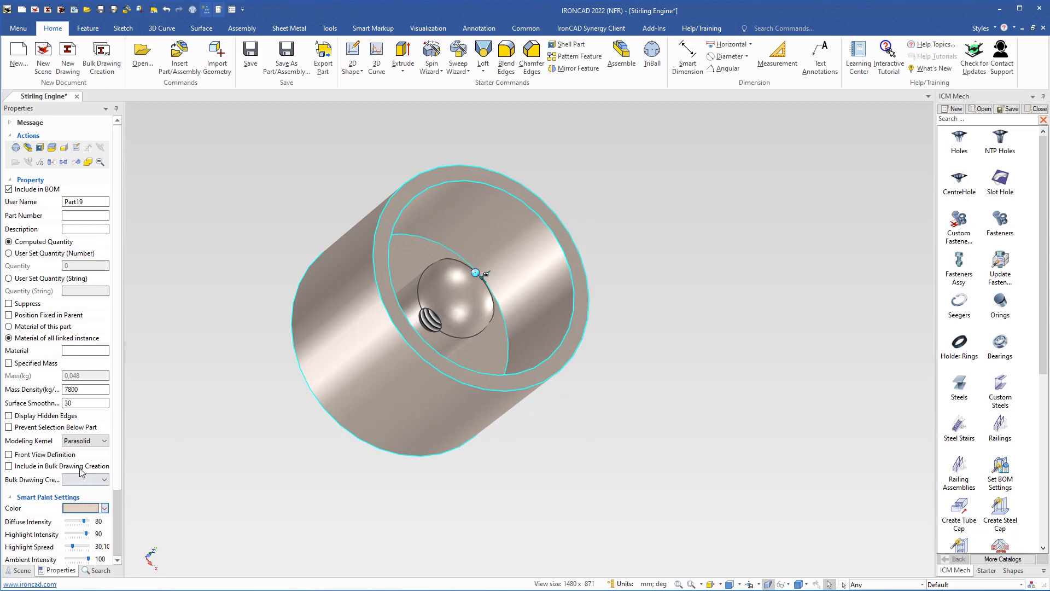
pyautogui.click(85, 401)
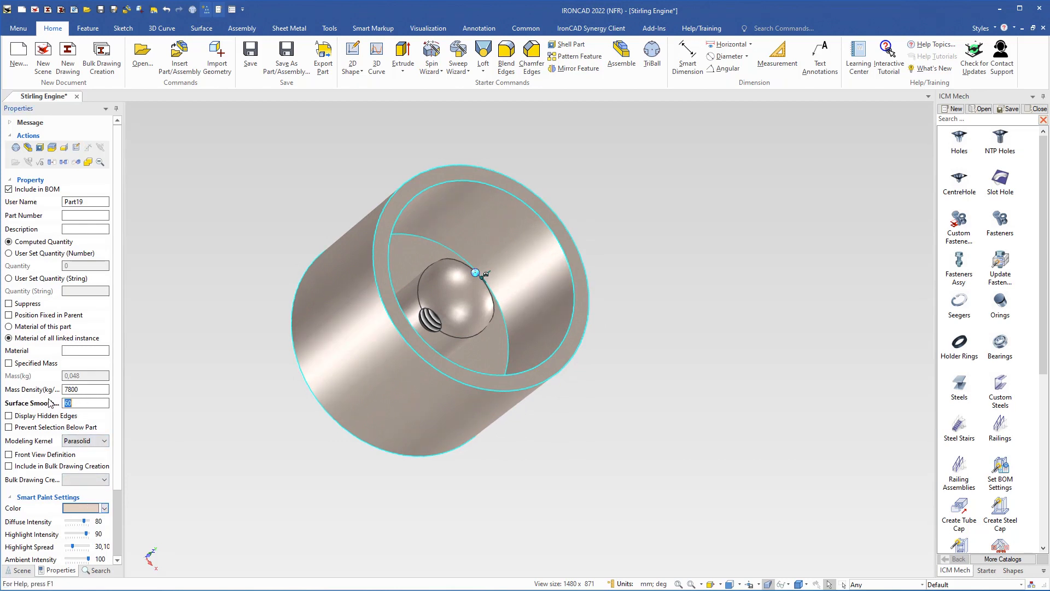
# Drop a fastener from the ICM Mech catalog onto the piston's flat end face
pyautogui.moveTo(277, 216); pyautogui.dragTo(483, 236, button='middle')
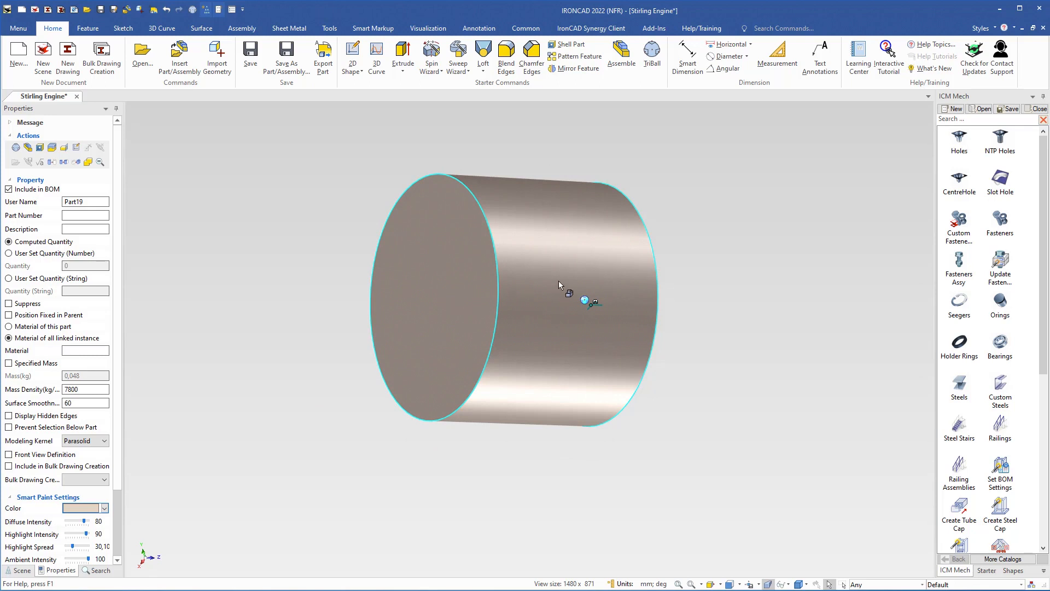
pyautogui.moveTo(442, 294); pyautogui.dragTo(361, 305, button='middle')
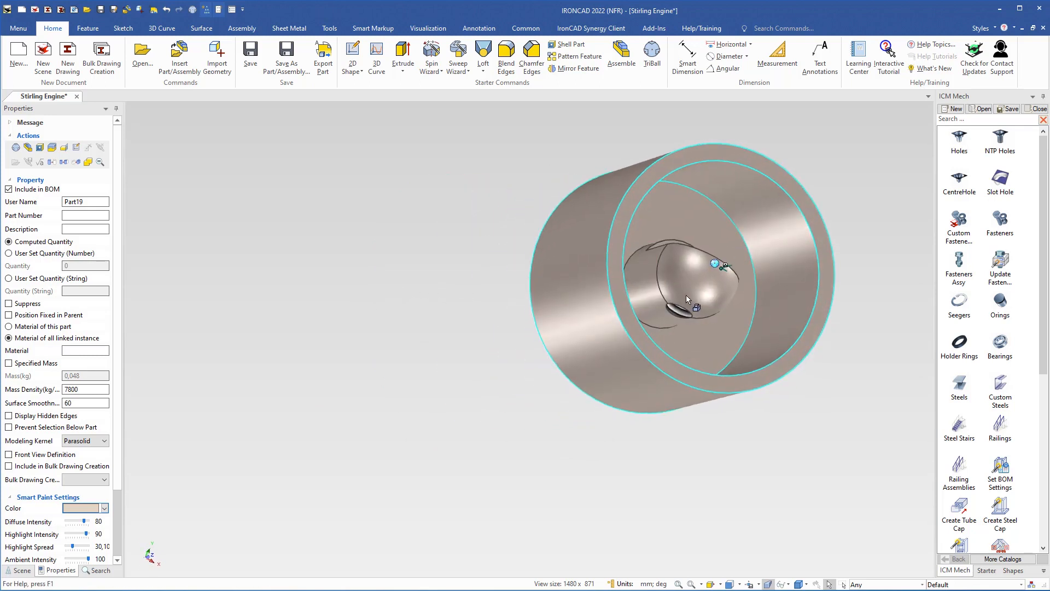
pyautogui.moveTo(569, 367); pyautogui.dragTo(721, 335, button='middle')
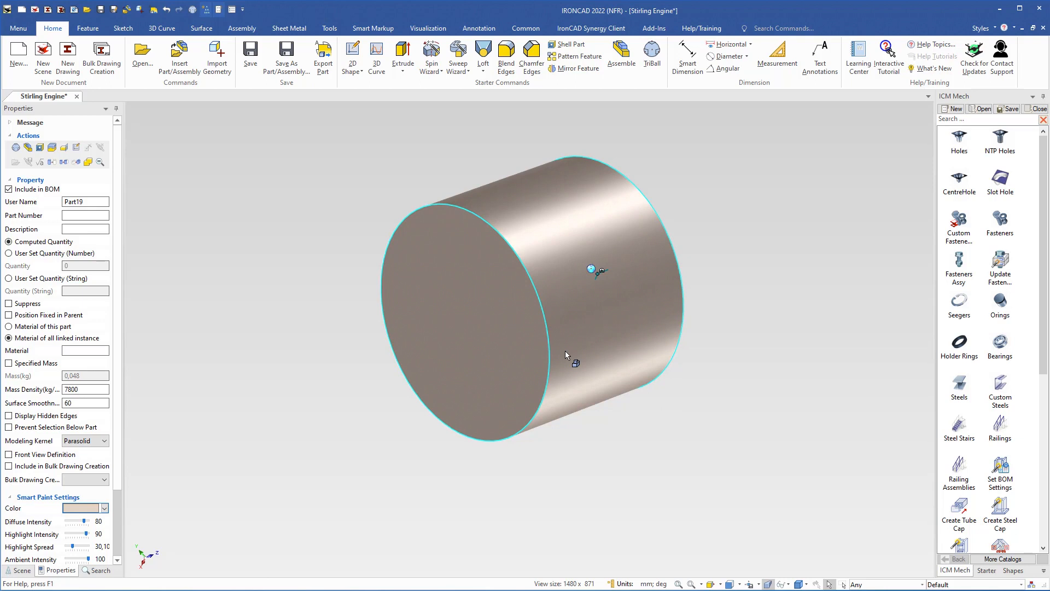
pyautogui.keyDown('shift'); pyautogui.moveTo(565, 351); pyautogui.dragTo(526, 362, button='middle'); pyautogui.keyUp('shift')
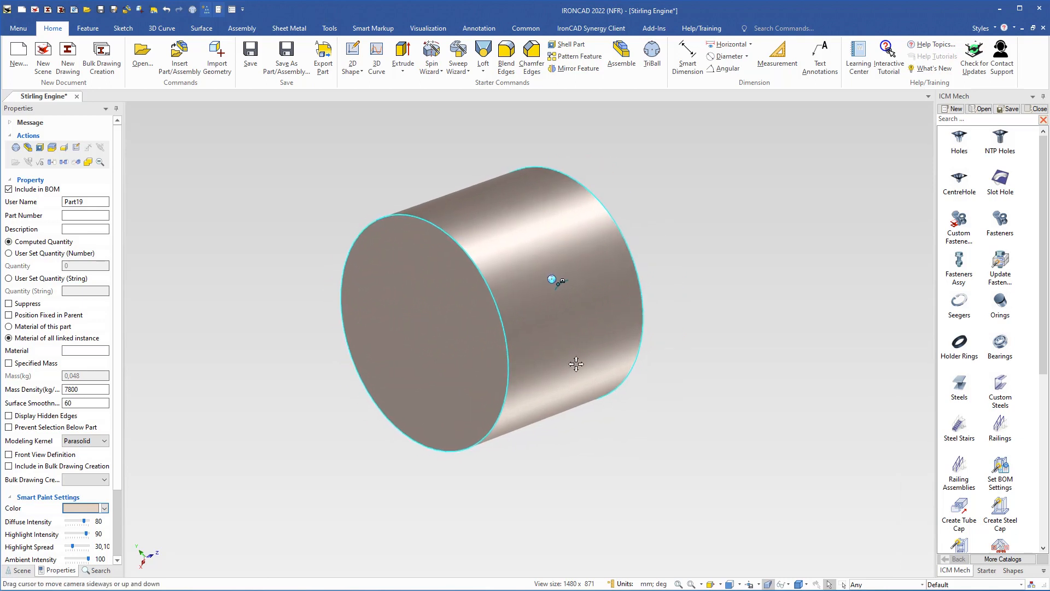
pyautogui.moveTo(1001, 221); pyautogui.dragTo(423, 334)
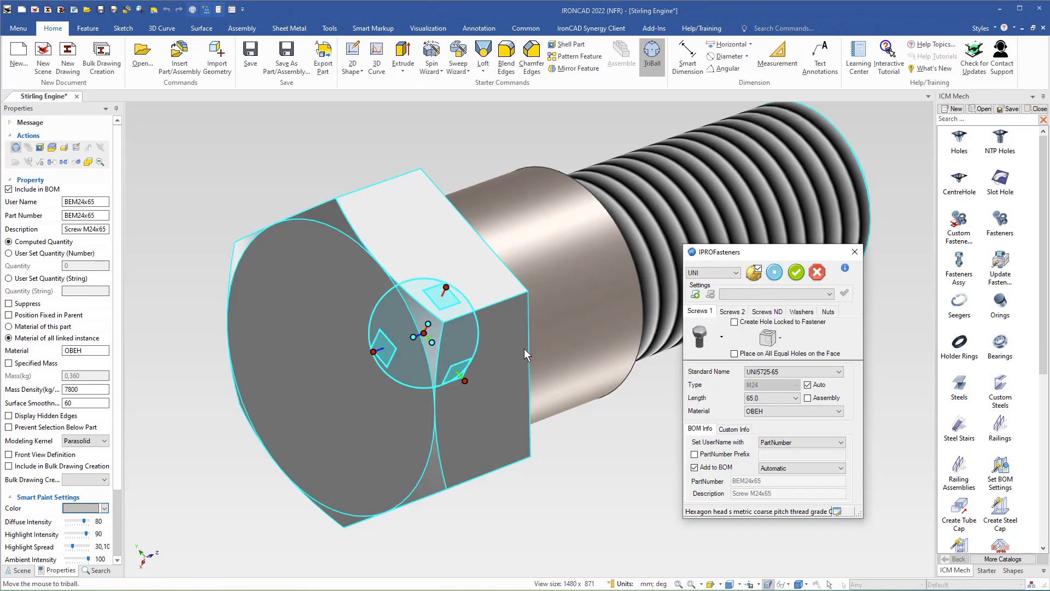
# Change the fastener to a Screws 2 countersunk UNI7688-77 Ph screw and preview it
pyautogui.moveTo(567, 287); pyautogui.dragTo(549, 305, button='middle')
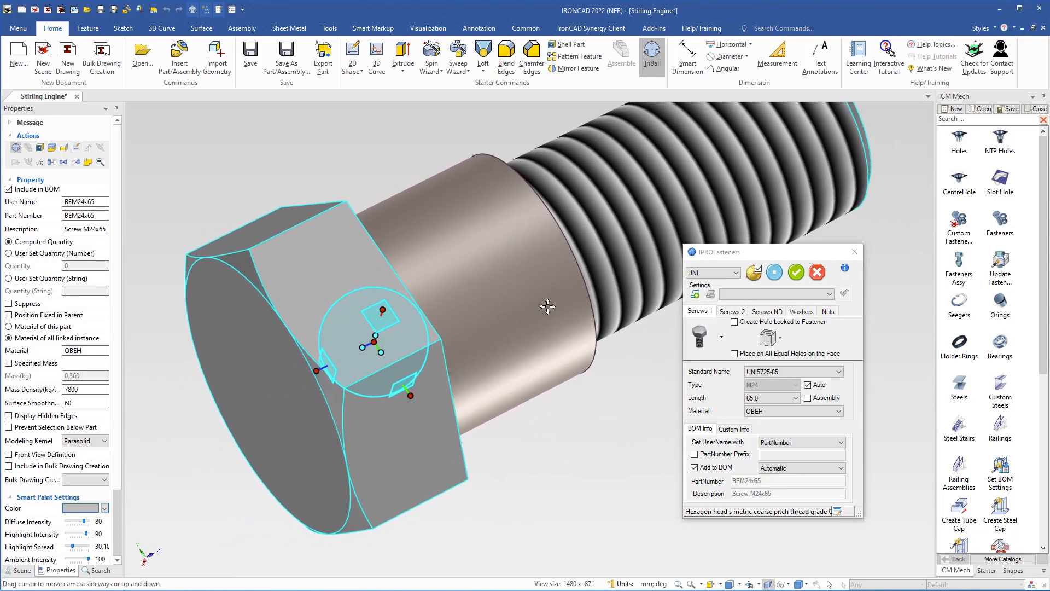
pyautogui.click(732, 312)
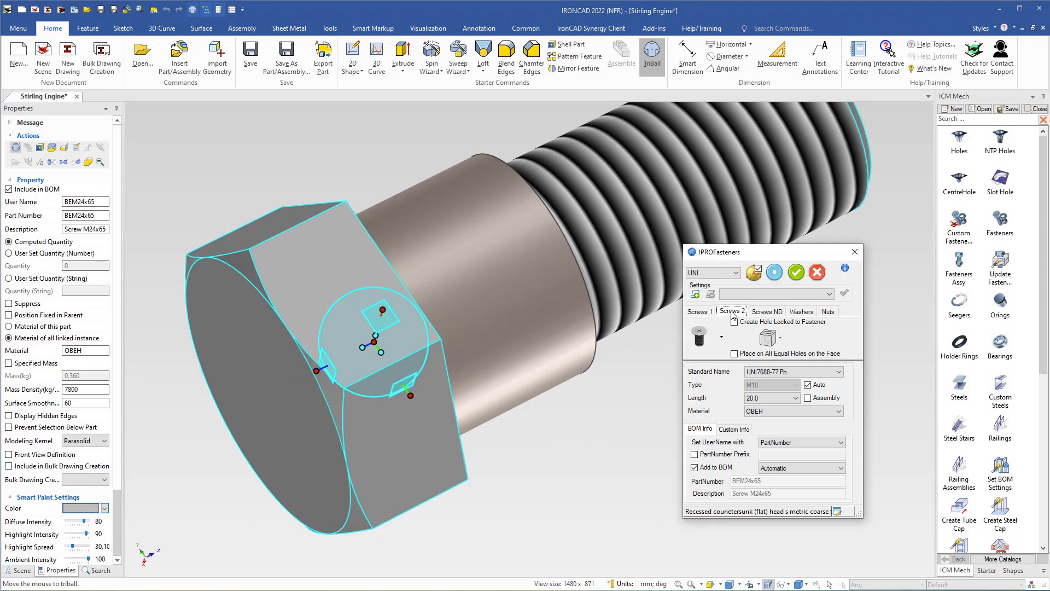
pyautogui.click(723, 339)
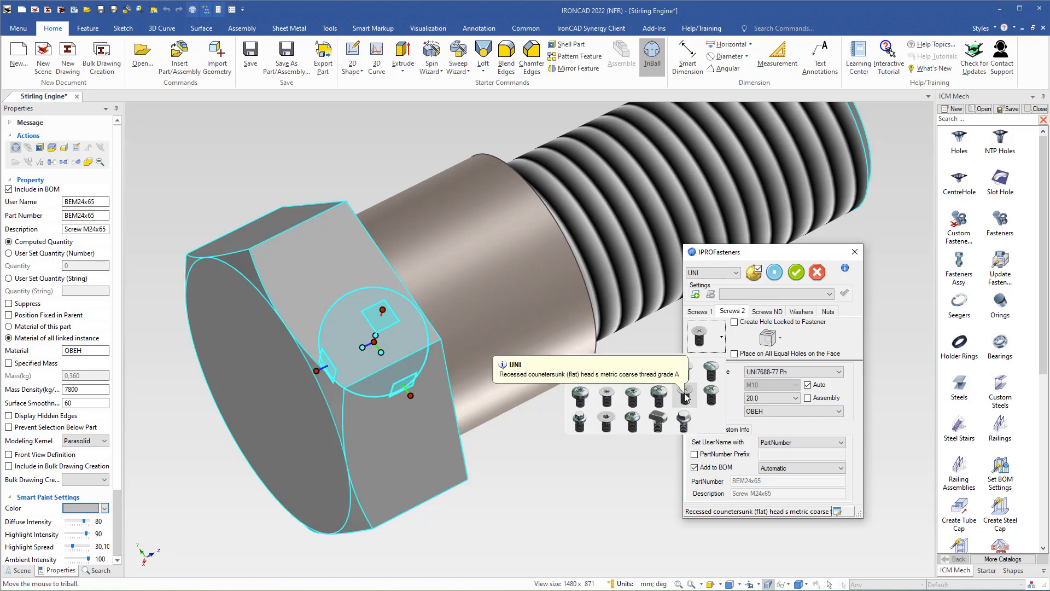
pyautogui.click(686, 394)
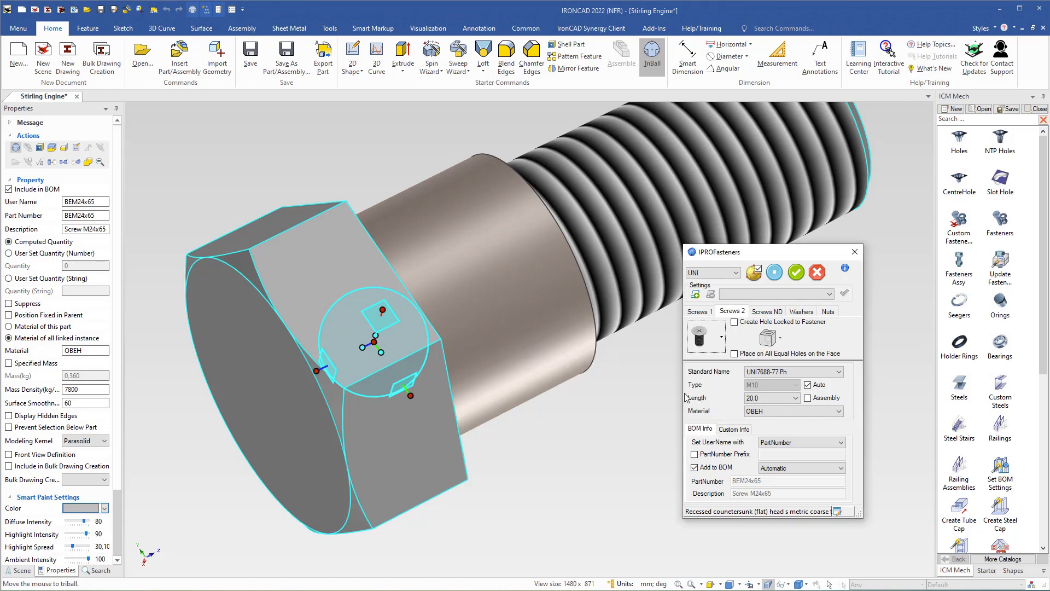
pyautogui.click(774, 274)
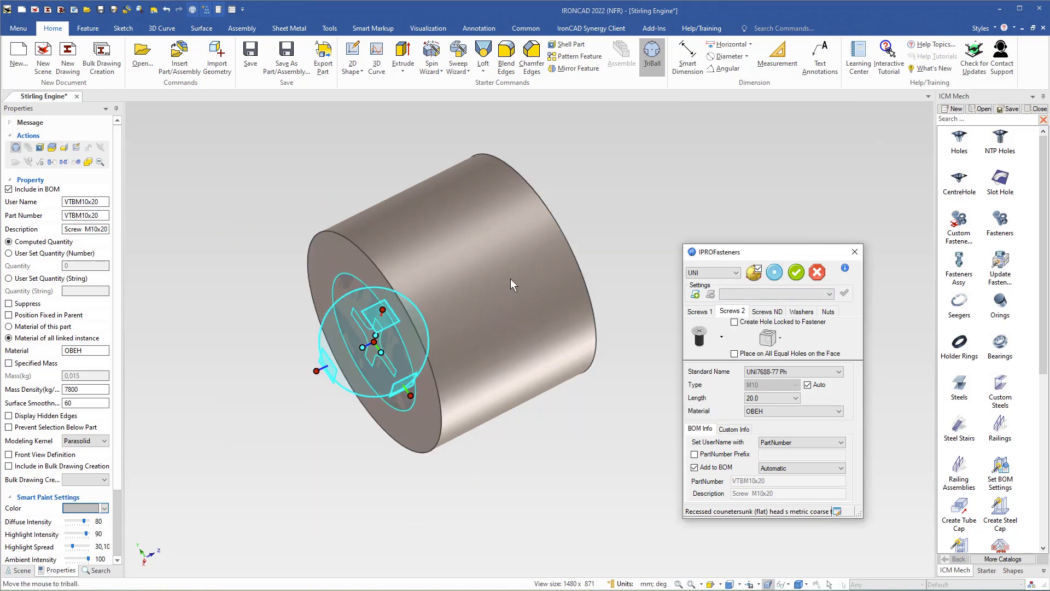
pyautogui.moveTo(510, 278); pyautogui.dragTo(488, 298, button='middle')
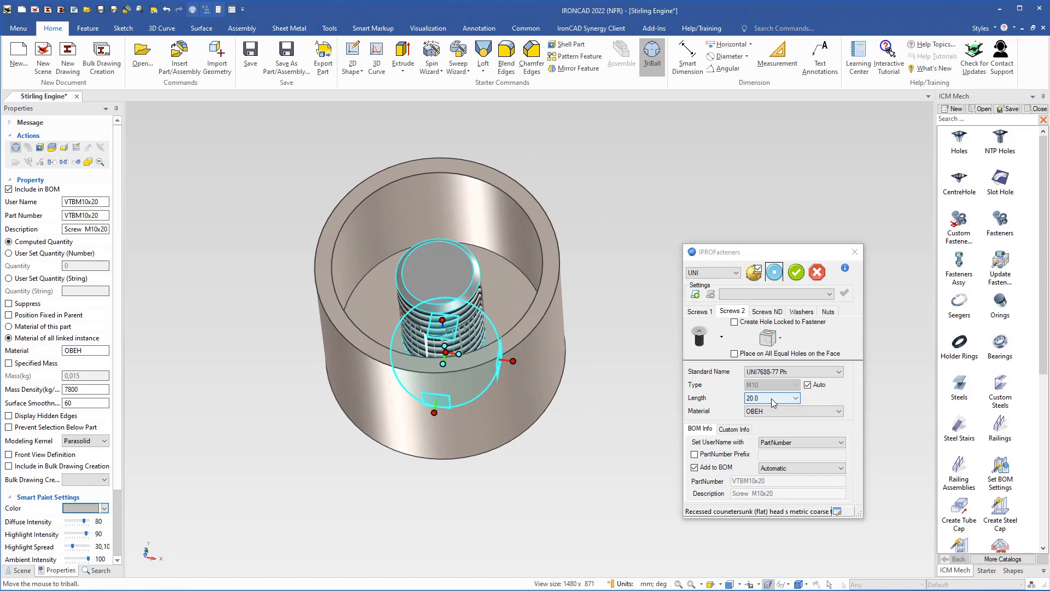
# Untick Auto and set the screw to M4, length 10.0, previewing the result
pyautogui.click(808, 385)
pyautogui.click(796, 385)
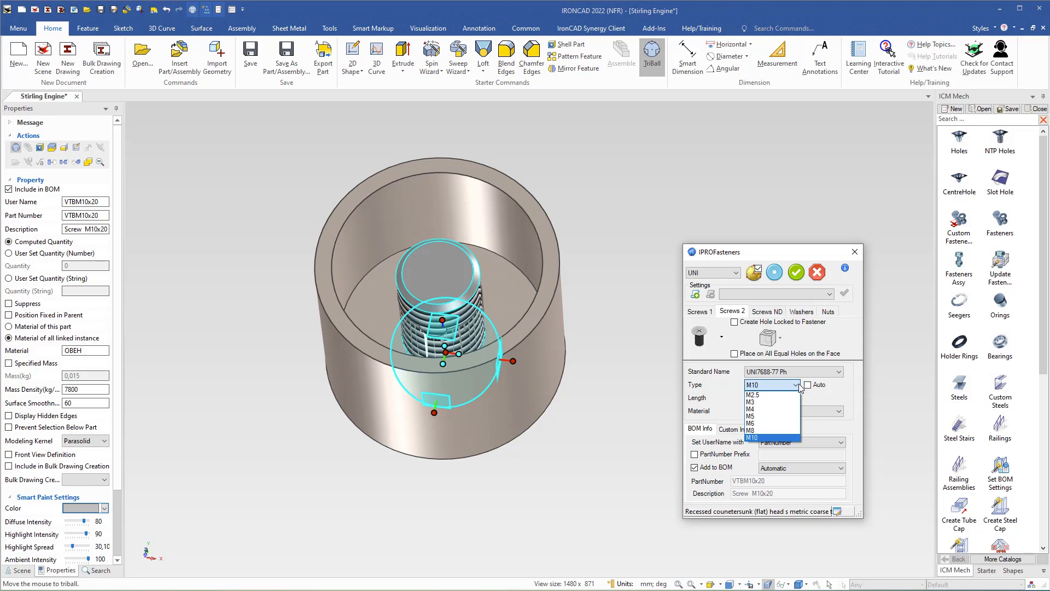
pyautogui.click(762, 410)
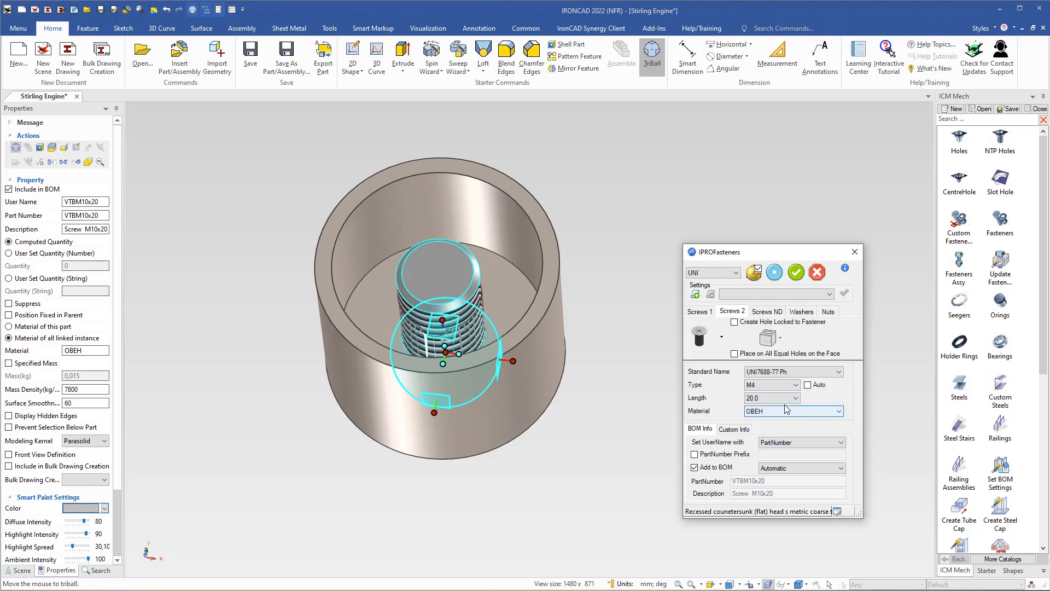
pyautogui.click(774, 271)
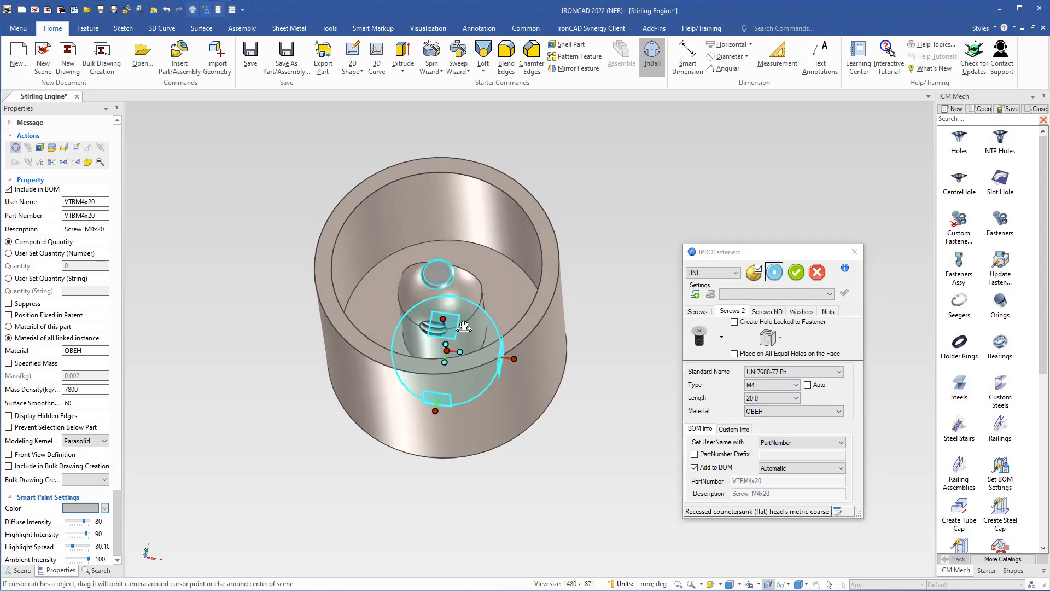
pyautogui.moveTo(464, 327); pyautogui.dragTo(445, 304, button='middle')
pyautogui.scroll(2, 445, 297)
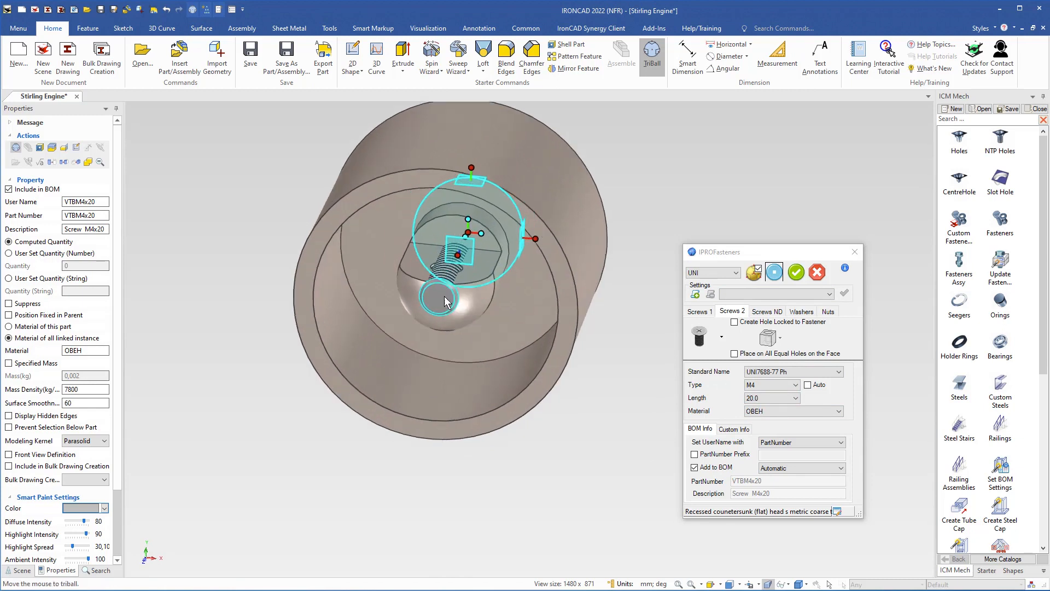
pyautogui.click(795, 398)
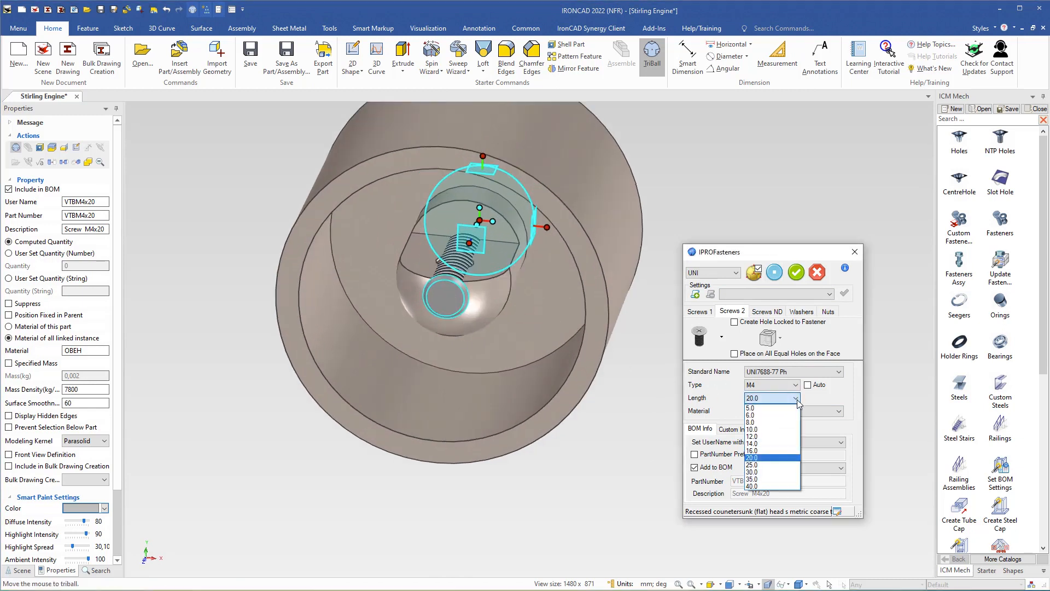
pyautogui.click(754, 429)
pyautogui.click(773, 277)
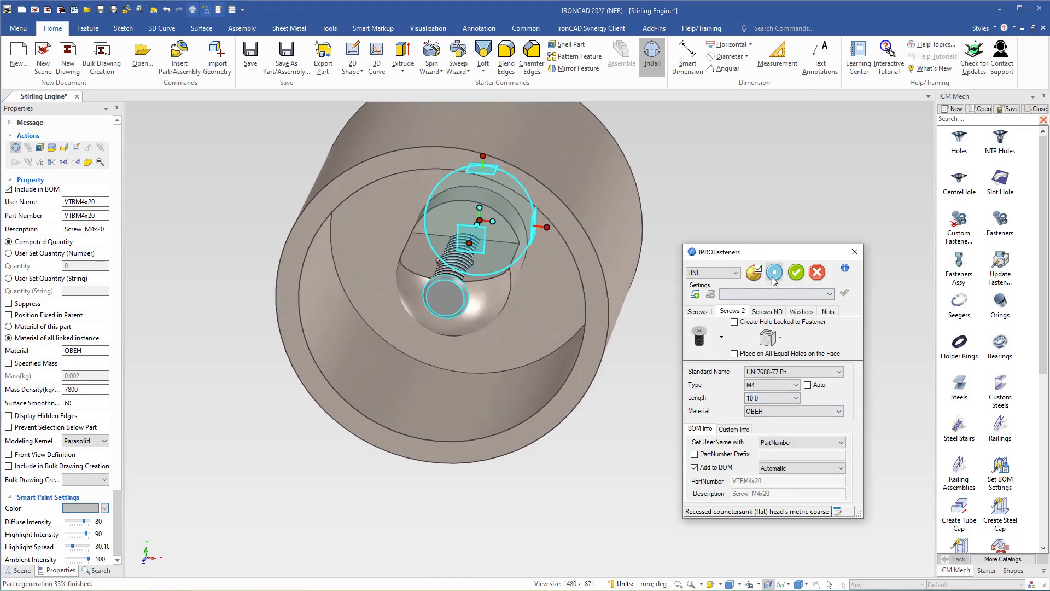
pyautogui.moveTo(486, 311); pyautogui.dragTo(676, 204, button='middle')
pyautogui.moveTo(393, 373); pyautogui.dragTo(500, 385, button='middle')
pyautogui.keyDown('shift'); pyautogui.moveTo(500, 385); pyautogui.dragTo(680, 334, button='middle'); pyautogui.keyUp('shift')
pyautogui.moveTo(425, 297); pyautogui.dragTo(431, 335, button='middle')
pyautogui.keyDown('shift'); pyautogui.moveTo(413, 252); pyautogui.dragTo(487, 337, button='middle'); pyautogui.keyUp('shift')
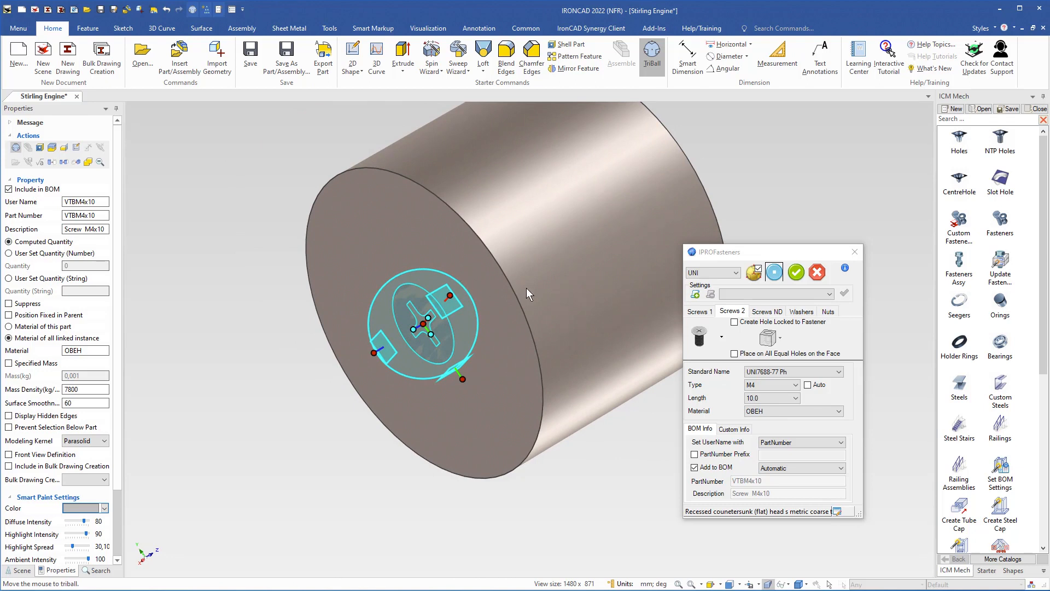
# Lock a hole to the screw with no intermediate parts and the fourth last-part option
pyautogui.click(734, 323)
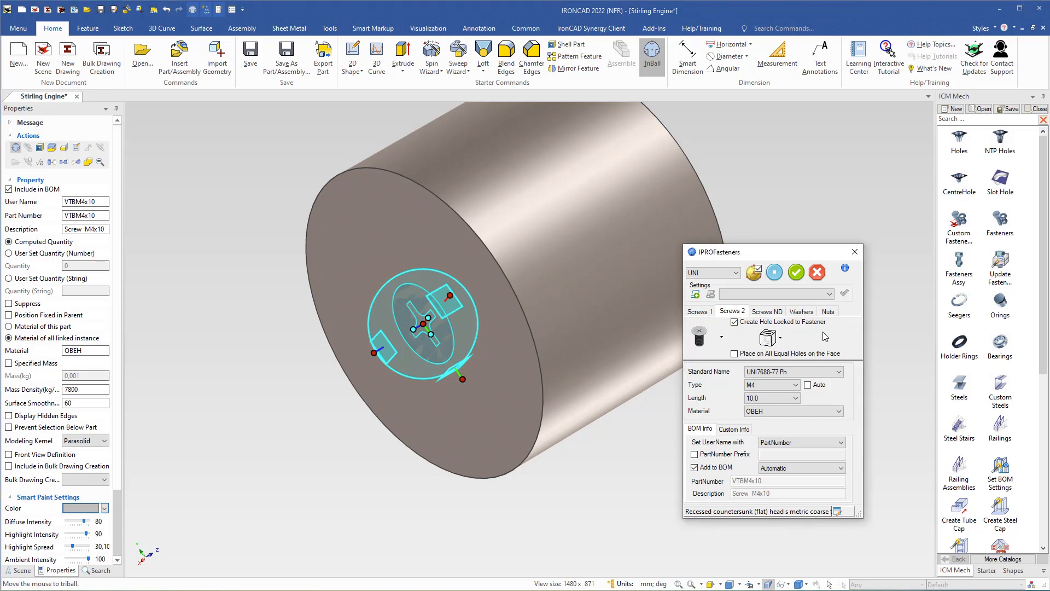
pyautogui.click(781, 339)
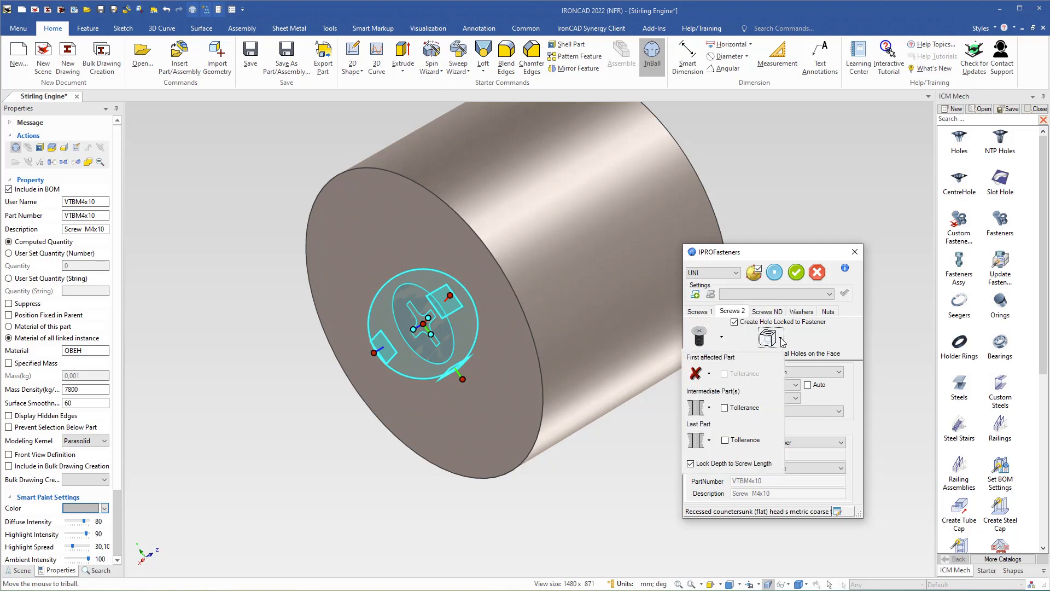
pyautogui.click(709, 375)
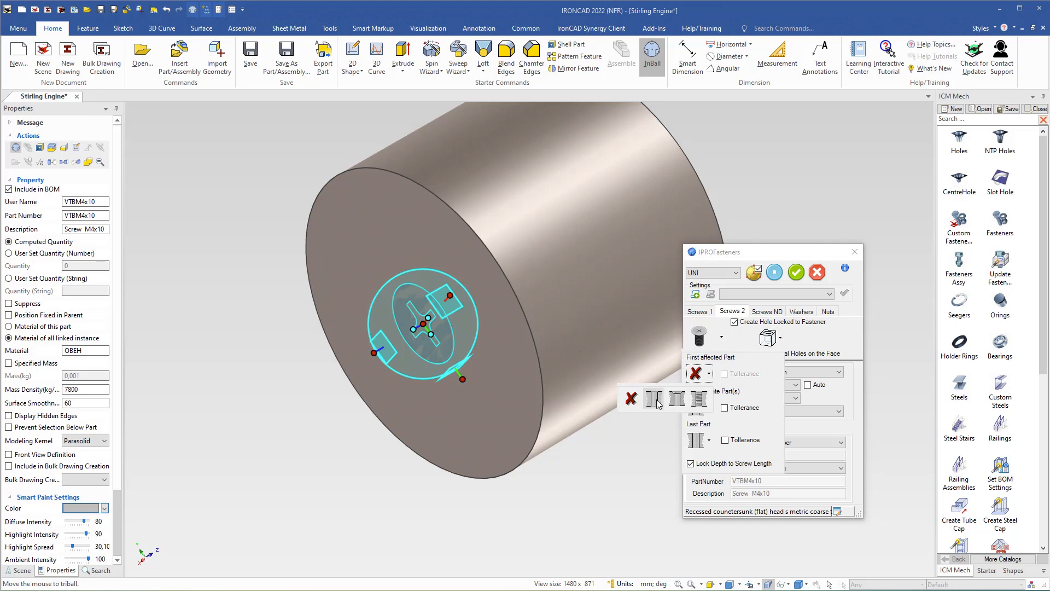
pyautogui.click(677, 400)
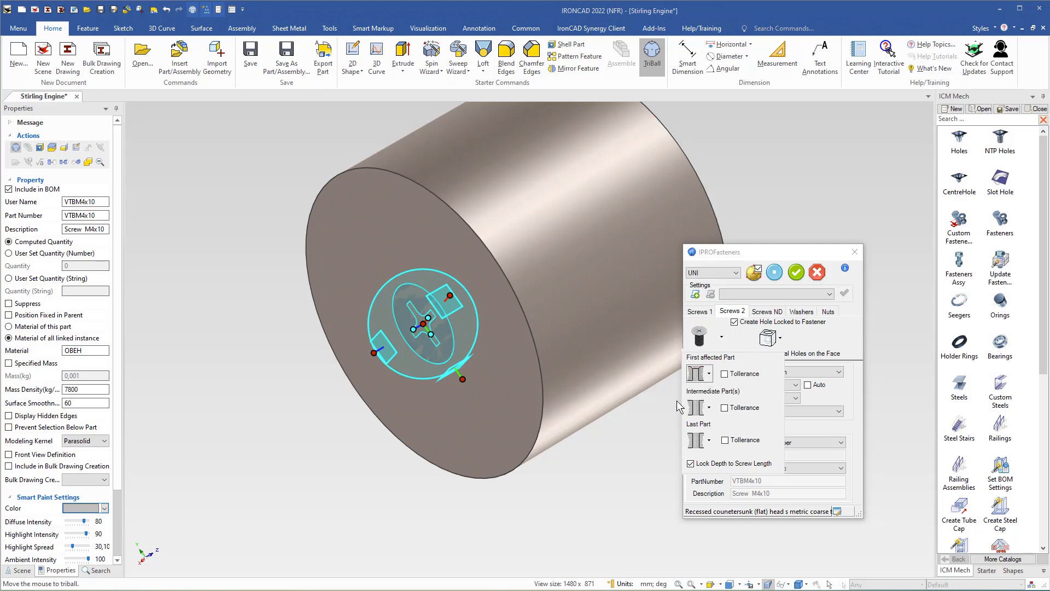
pyautogui.click(710, 410)
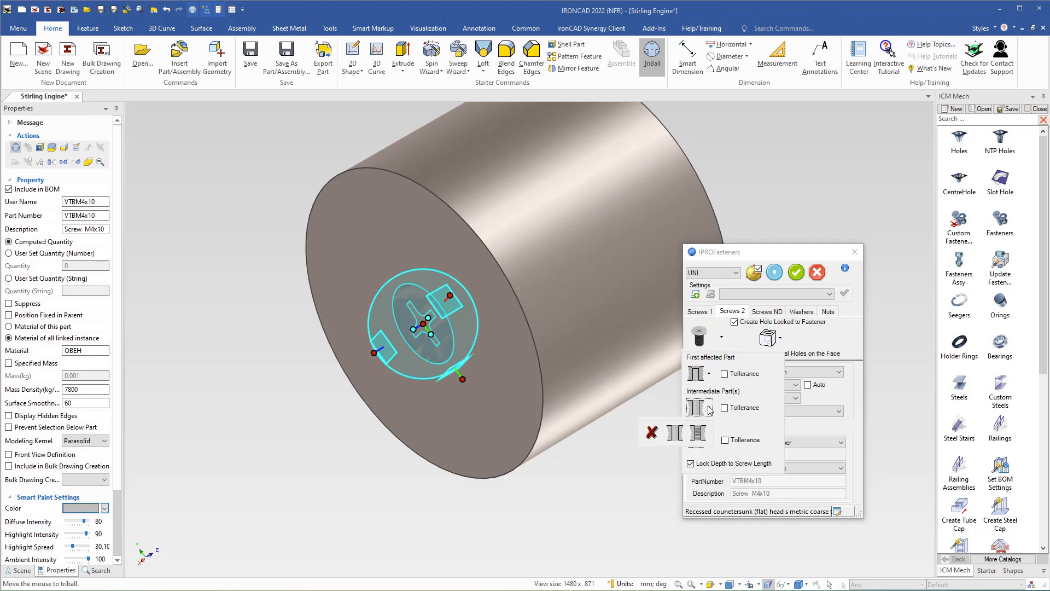
pyautogui.click(652, 432)
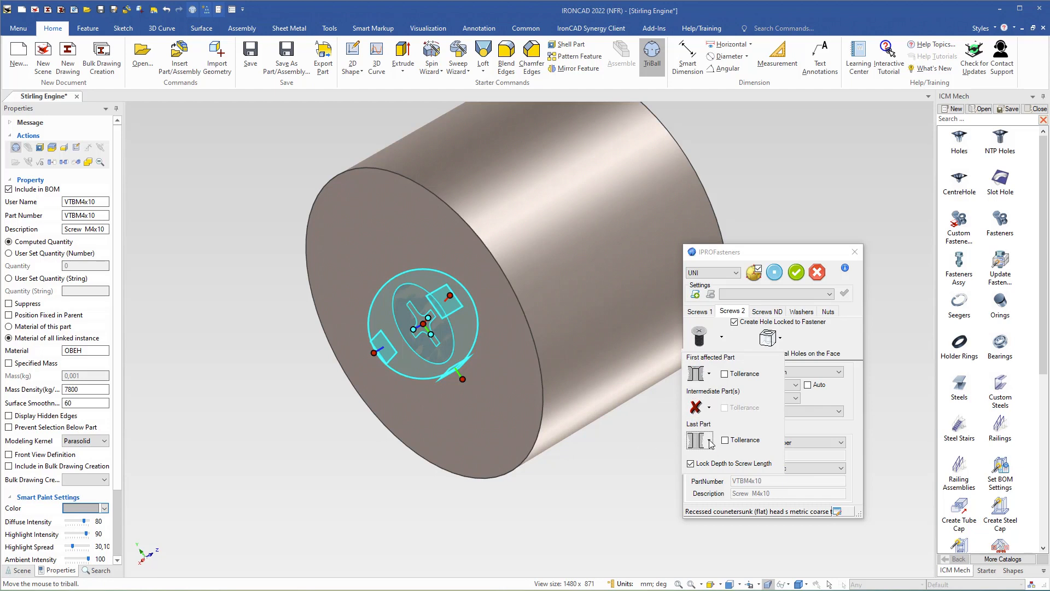
pyautogui.click(709, 441)
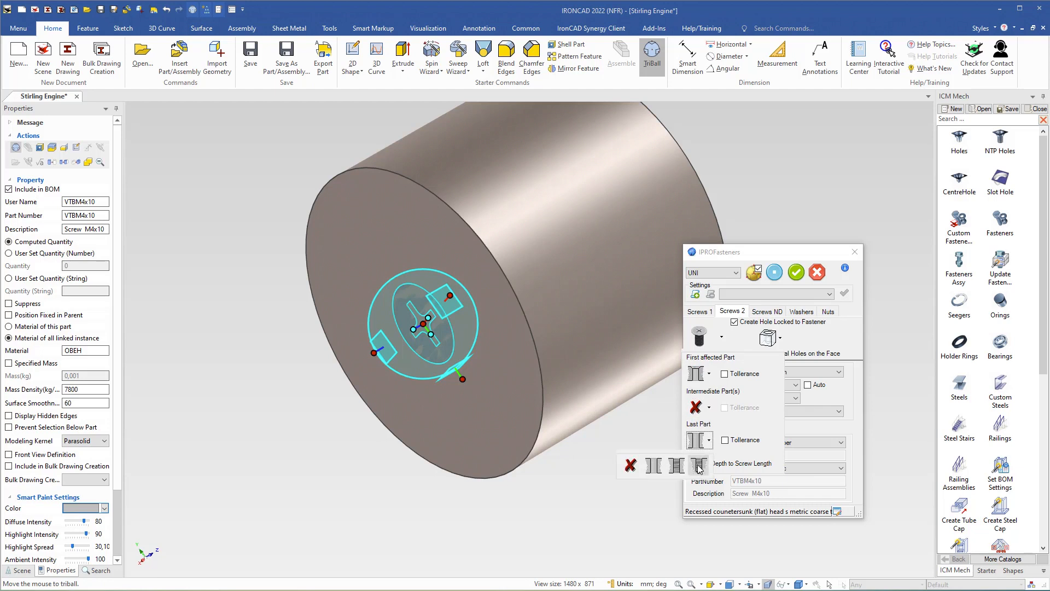
pyautogui.click(699, 465)
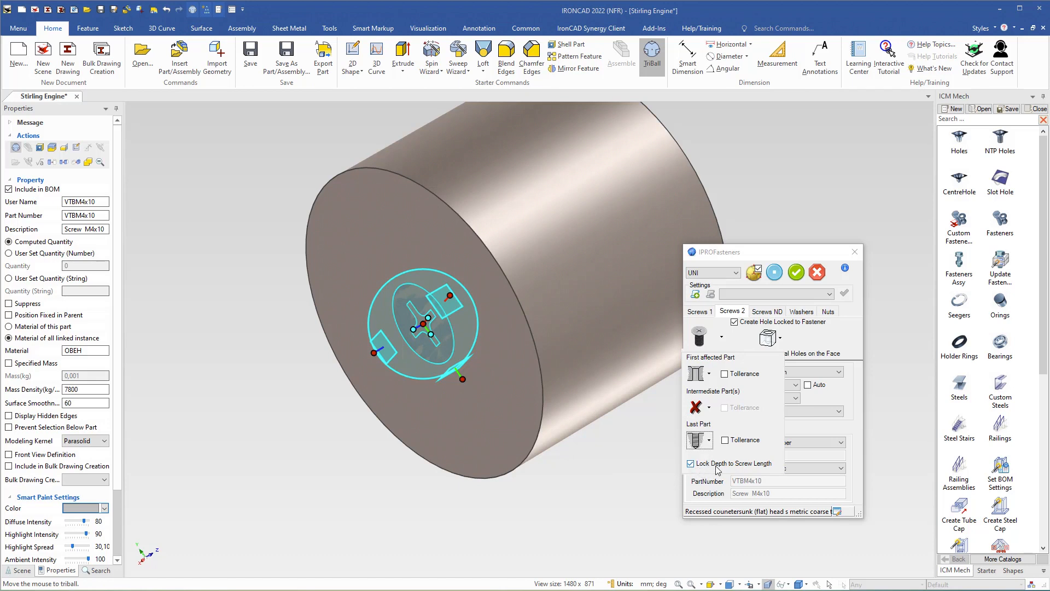
pyautogui.moveTo(589, 268); pyautogui.dragTo(683, 296, button='middle')
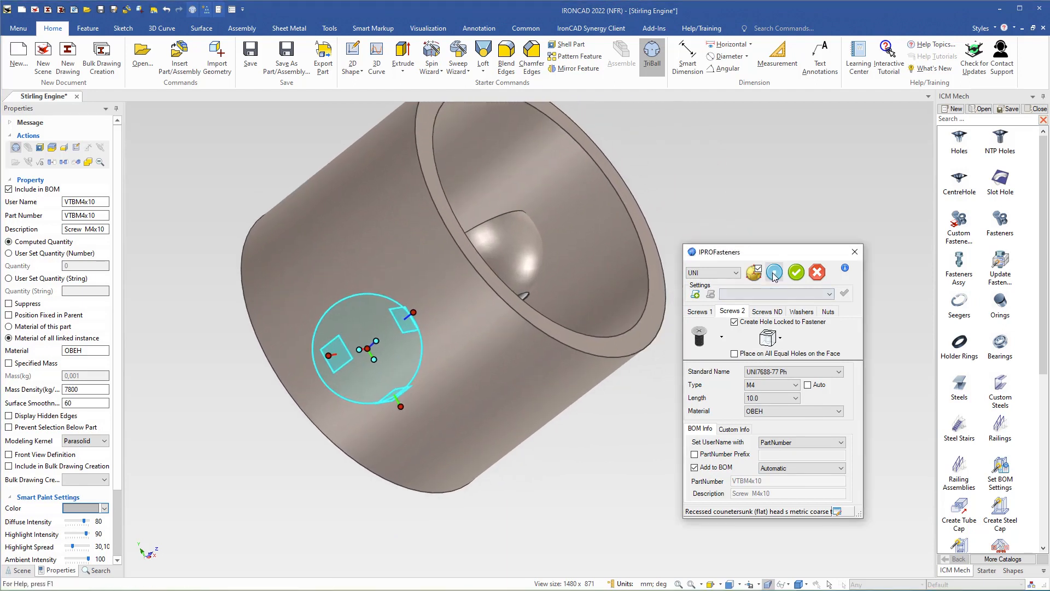
# Confirm the M4x10 countersunk screw placement and turn off the TriBall
pyautogui.moveTo(555, 327); pyautogui.dragTo(509, 305, button='middle')
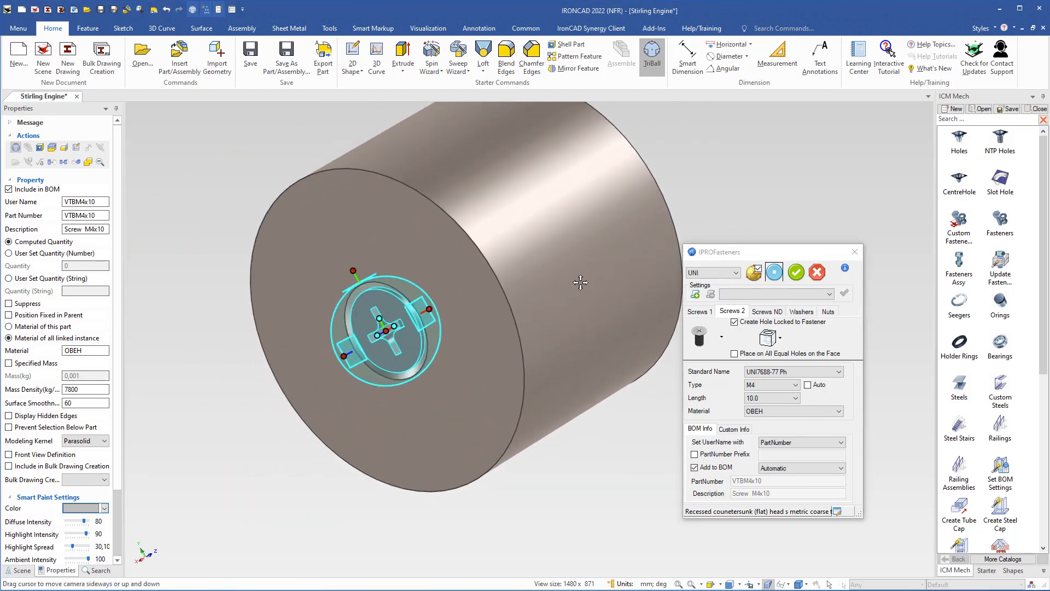
pyautogui.moveTo(542, 264); pyautogui.dragTo(431, 228, button='middle')
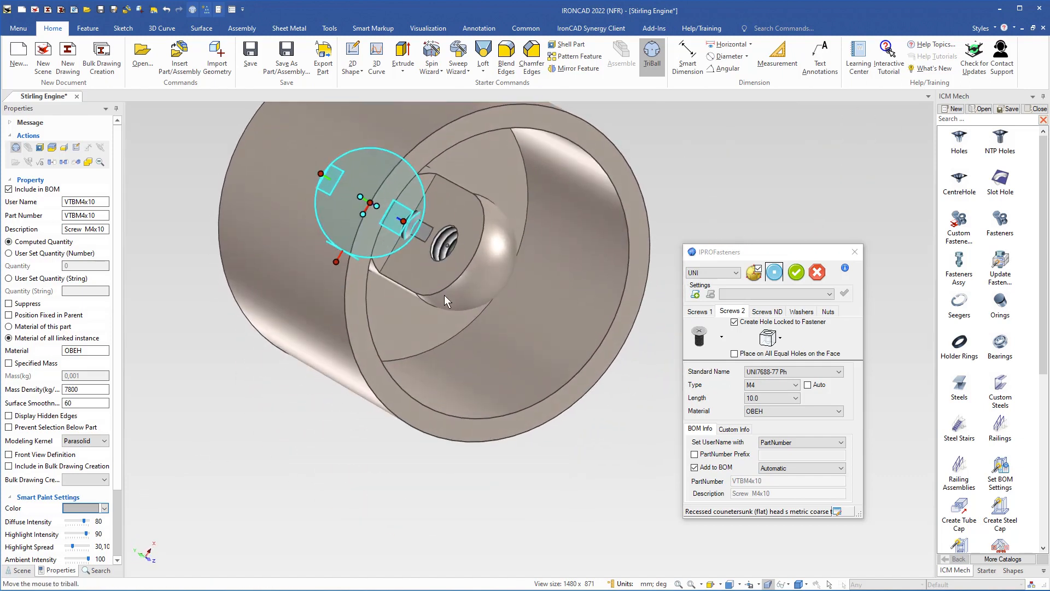
pyautogui.moveTo(442, 304); pyautogui.dragTo(479, 177, button='middle')
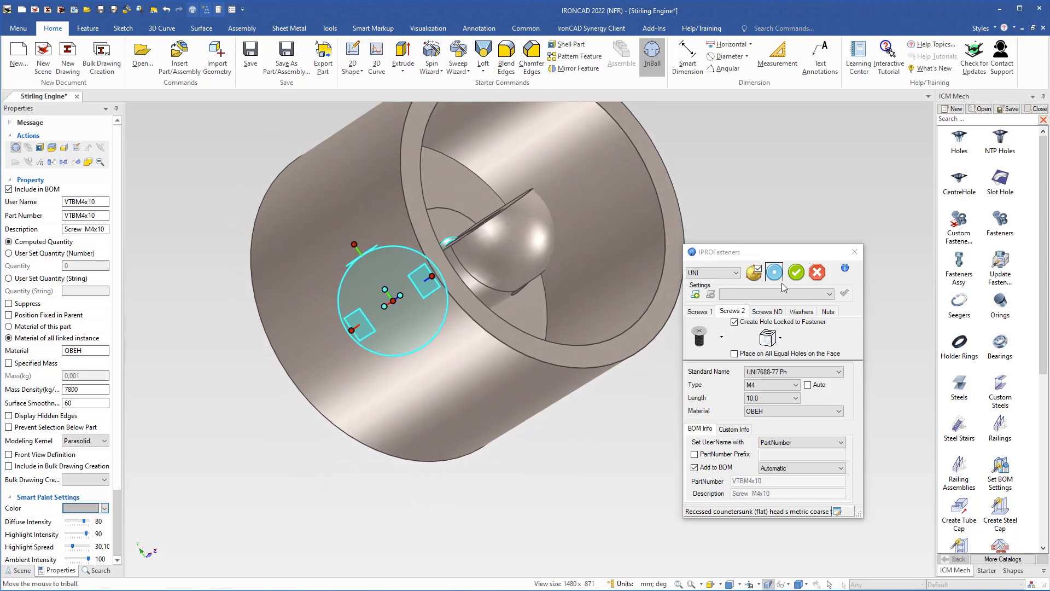
pyautogui.click(796, 272)
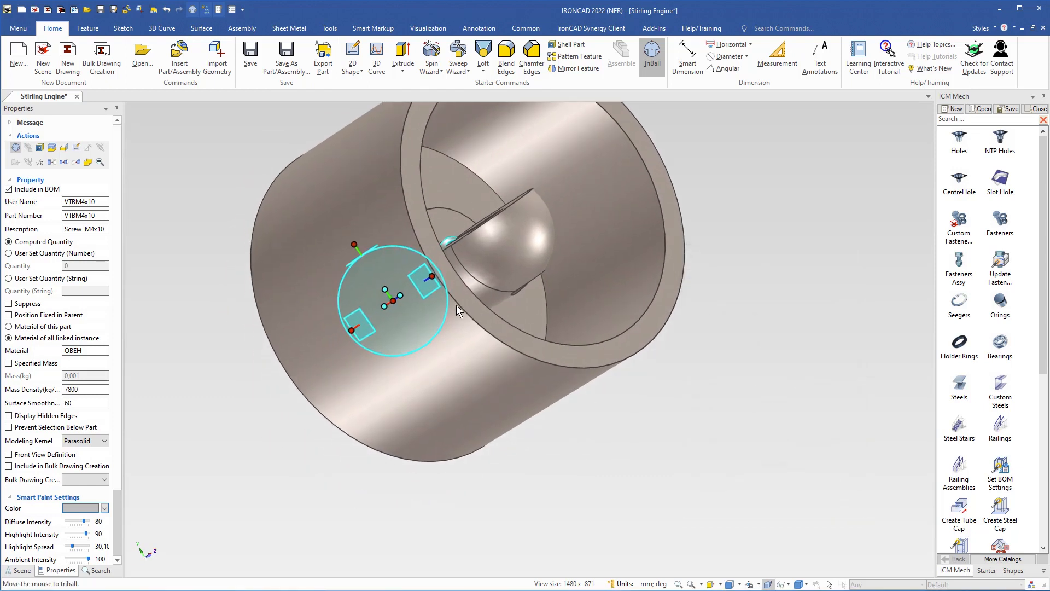
pyautogui.press('F10')
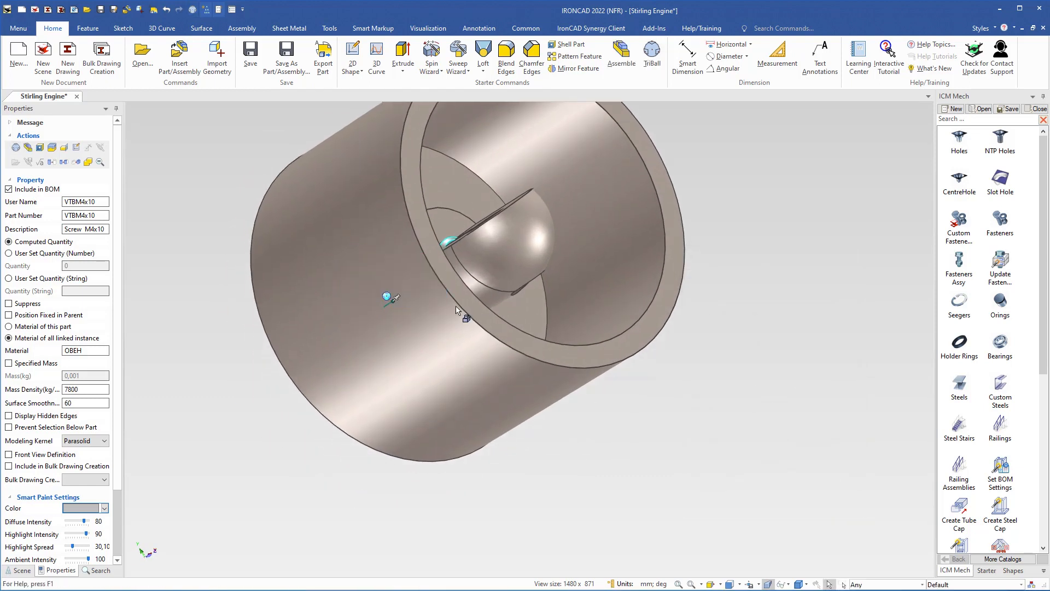
# Inspect the threaded hole on the isolated piston, then show all engine parts again
pyautogui.click(505, 257)
pyautogui.moveTo(507, 260); pyautogui.dragTo(479, 345, button='middle')
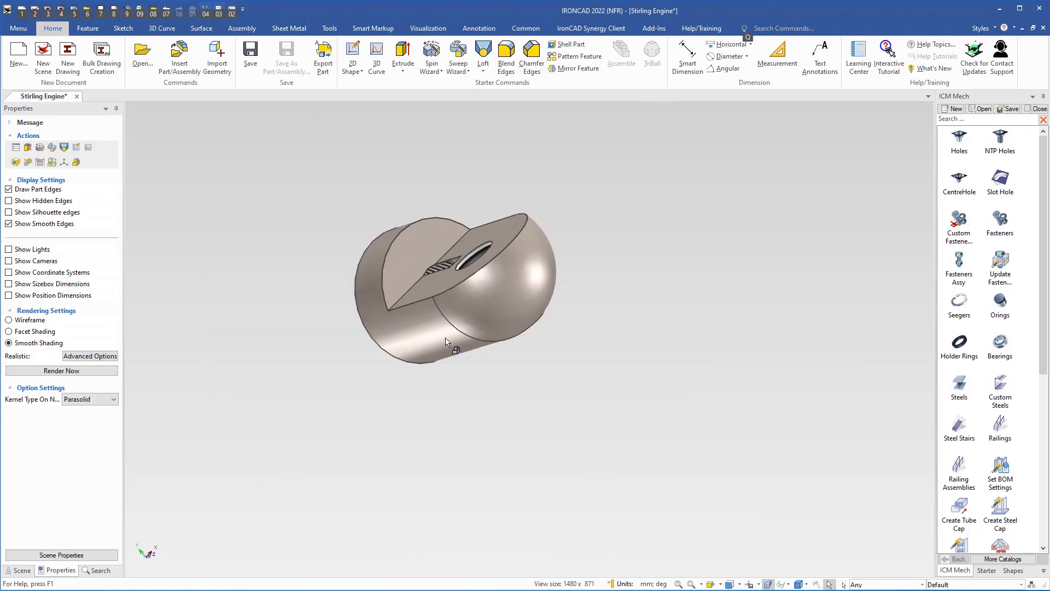
pyautogui.moveTo(453, 345); pyautogui.dragTo(558, 356, button='middle')
pyautogui.moveTo(376, 281); pyautogui.dragTo(427, 457, button='middle')
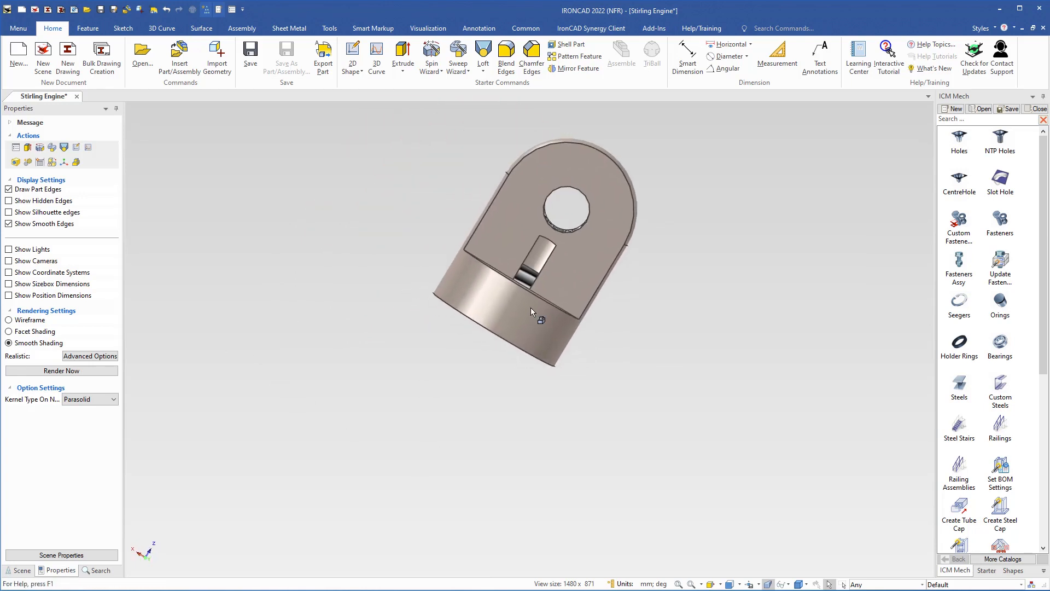
pyautogui.press('Escape')
pyautogui.scroll(-4, 530, 304)
pyautogui.moveTo(533, 267); pyautogui.dragTo(634, 314, button='middle')
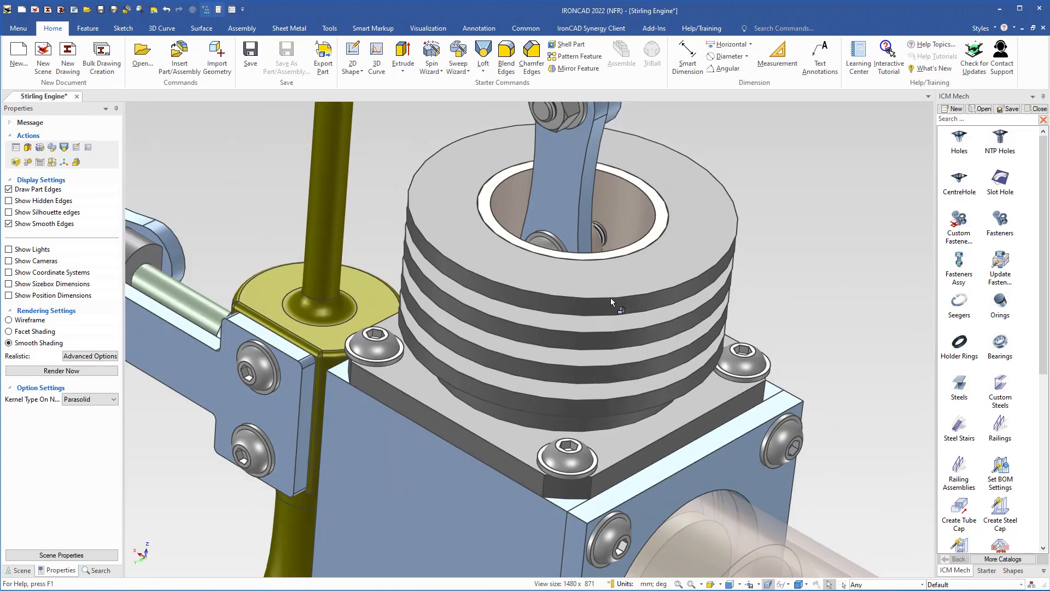
# Select the Cylinder and change its Surface Smoothness from 30 to 60
pyautogui.click(610, 298)
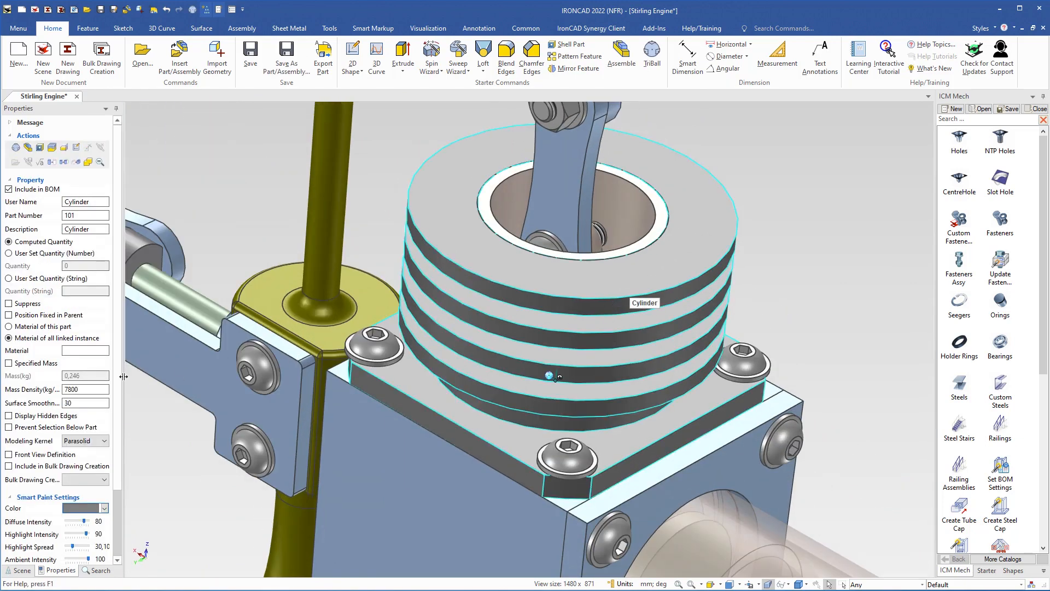
pyautogui.click(48, 404)
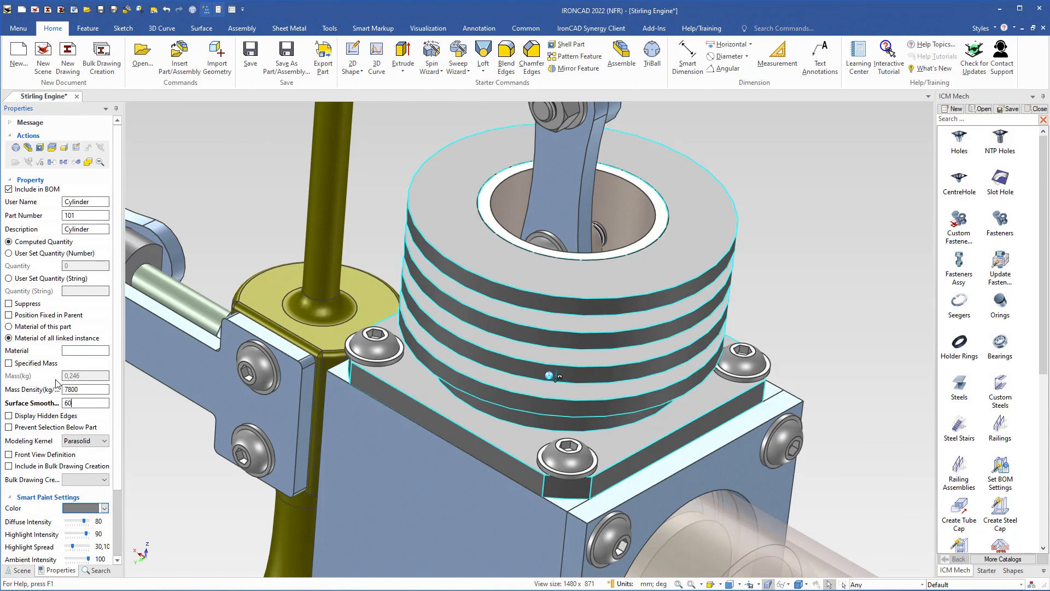
pyautogui.press('Return')
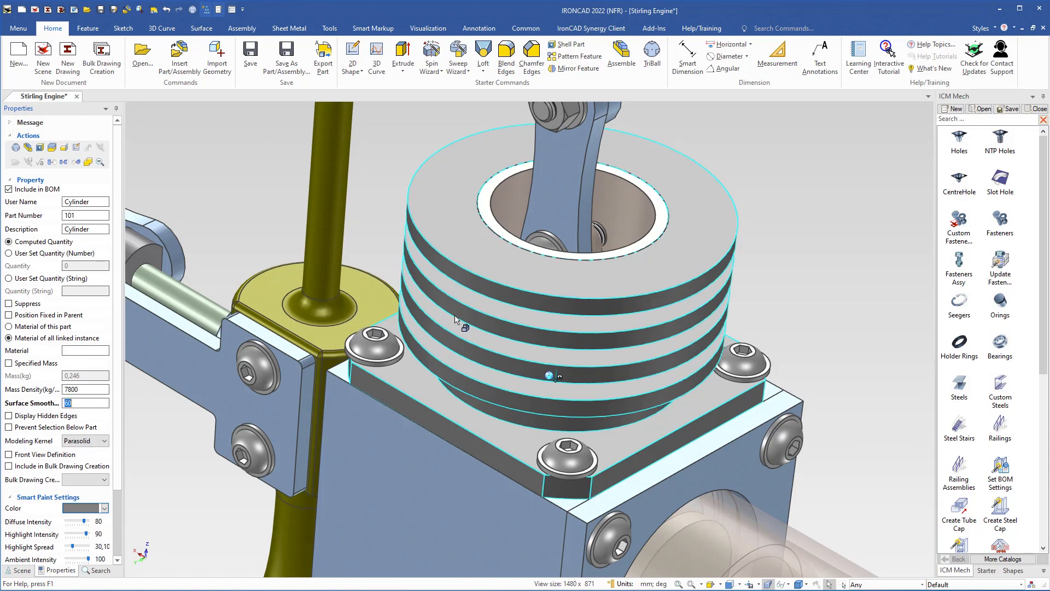
# Deselect the Cylinder, orbit the engine and select Part19 inside the cylinder bore
pyautogui.scroll(-5, 520, 320)
pyautogui.click(681, 330)
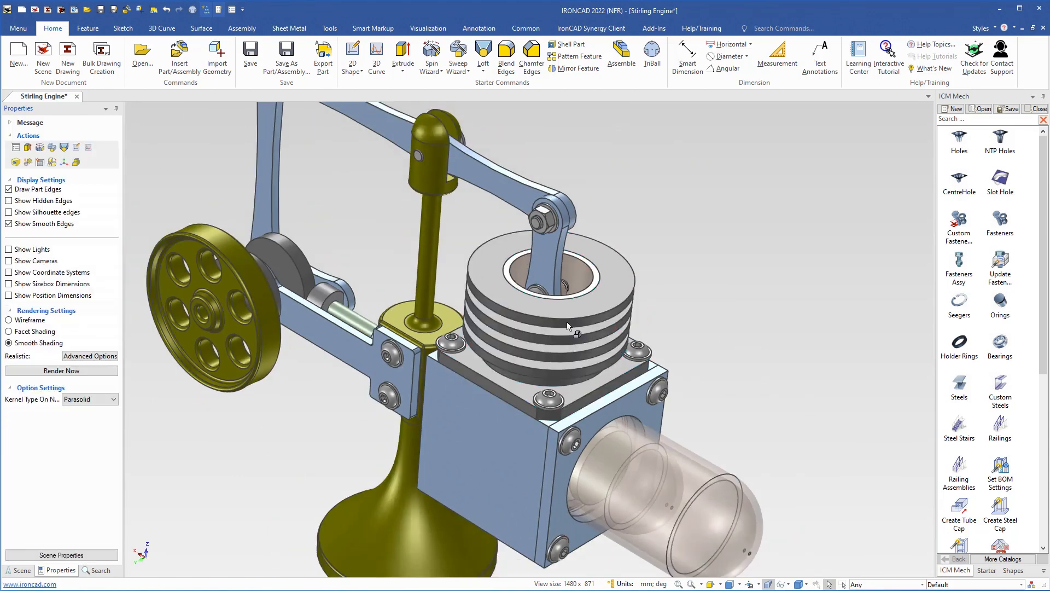
pyautogui.moveTo(573, 329); pyautogui.dragTo(557, 352, button='middle')
pyautogui.moveTo(552, 360); pyautogui.dragTo(494, 419)
pyautogui.moveTo(493, 419); pyautogui.dragTo(513, 413, button='middle')
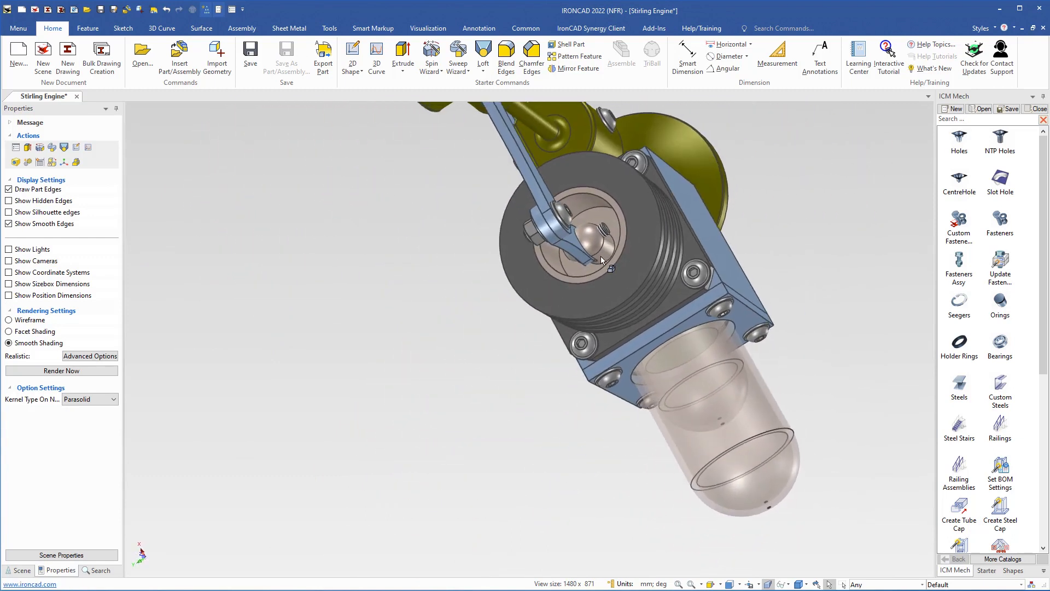
pyautogui.moveTo(598, 260)
pyautogui.mouseDown(button='middle')
pyautogui.moveTo(645, 236)
pyautogui.moveTo(612, 276)
pyautogui.mouseUp(button='middle')
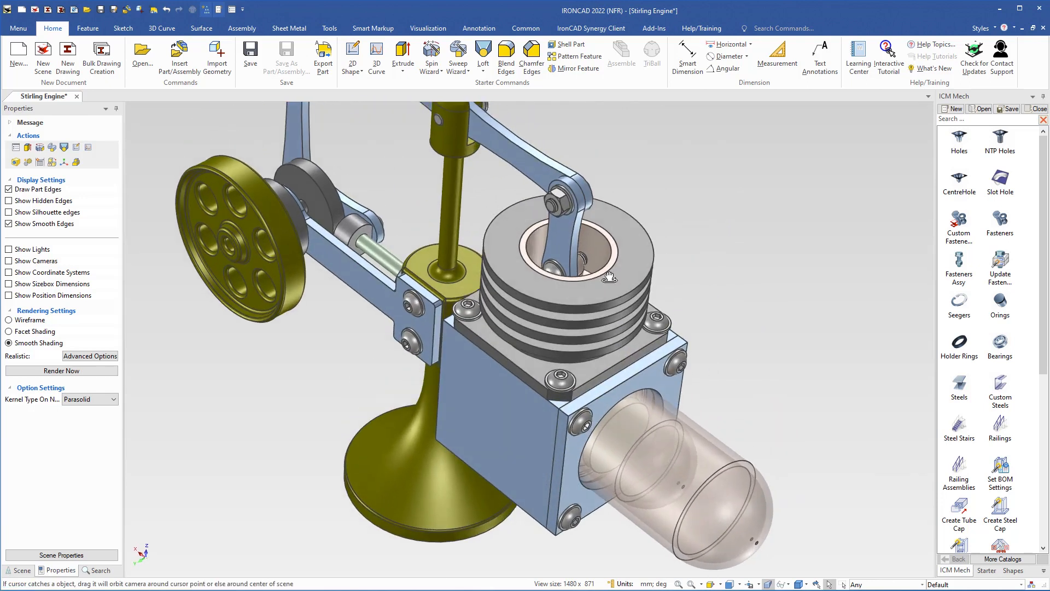
pyautogui.scroll(2, 575, 269)
pyautogui.click(575, 255)
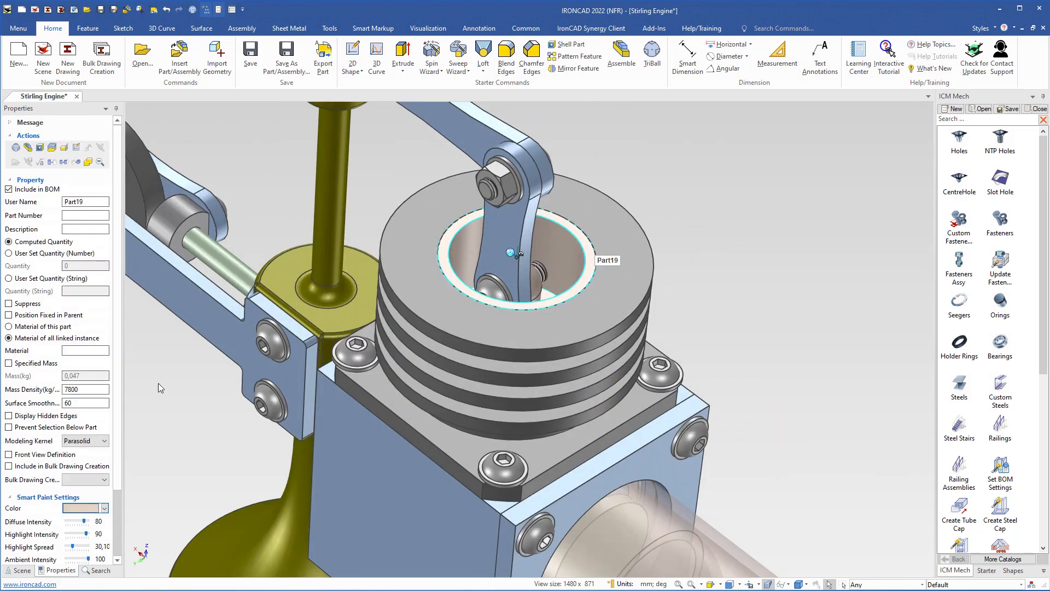
# Rename Part19 to 'Piston', with description 'Piston' and part number 110
pyautogui.doubleClick(89, 201)
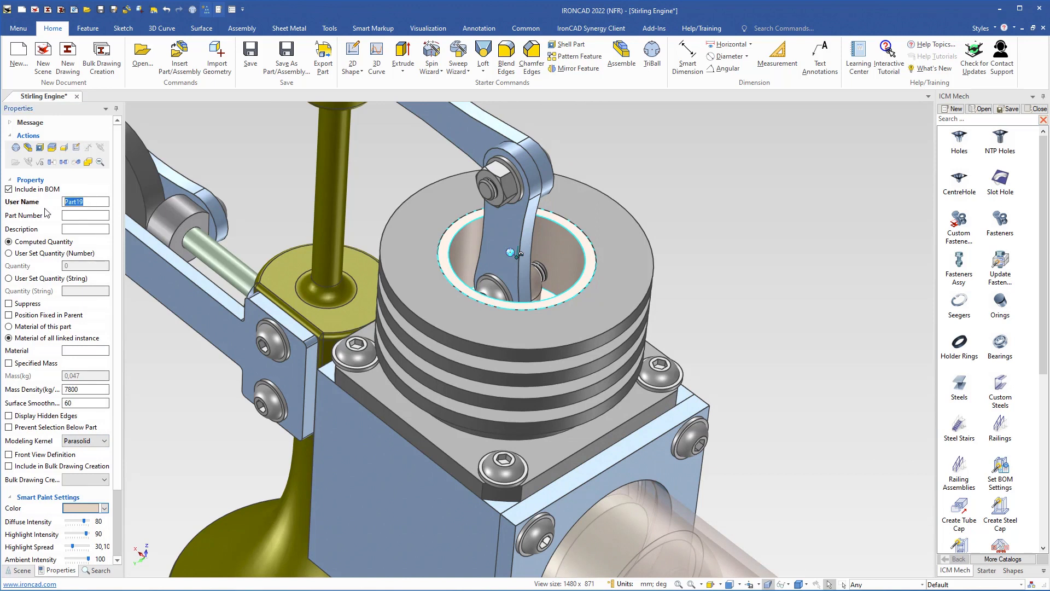
pyautogui.write('Piston')
pyautogui.press('Return')
pyautogui.hotkey('ctrl', 'c')
pyautogui.click(81, 229)
pyautogui.hotkey('ctrl', 'v')
pyautogui.click(74, 214)
pyautogui.doubleClick(74, 214)
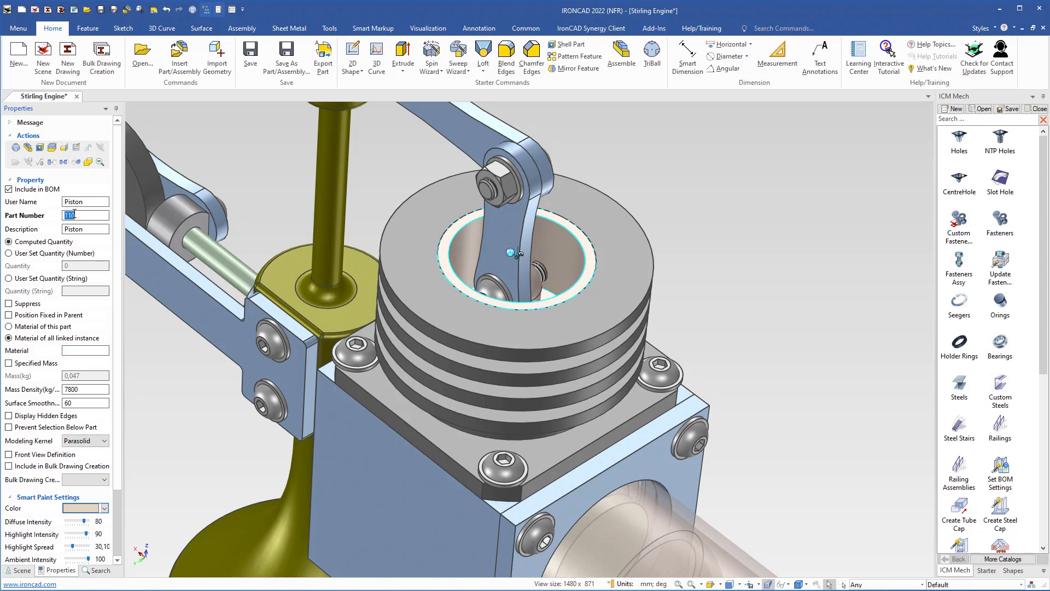
# Paint the piston grey from the Smart Paint Color palette
pyautogui.click(89, 510)
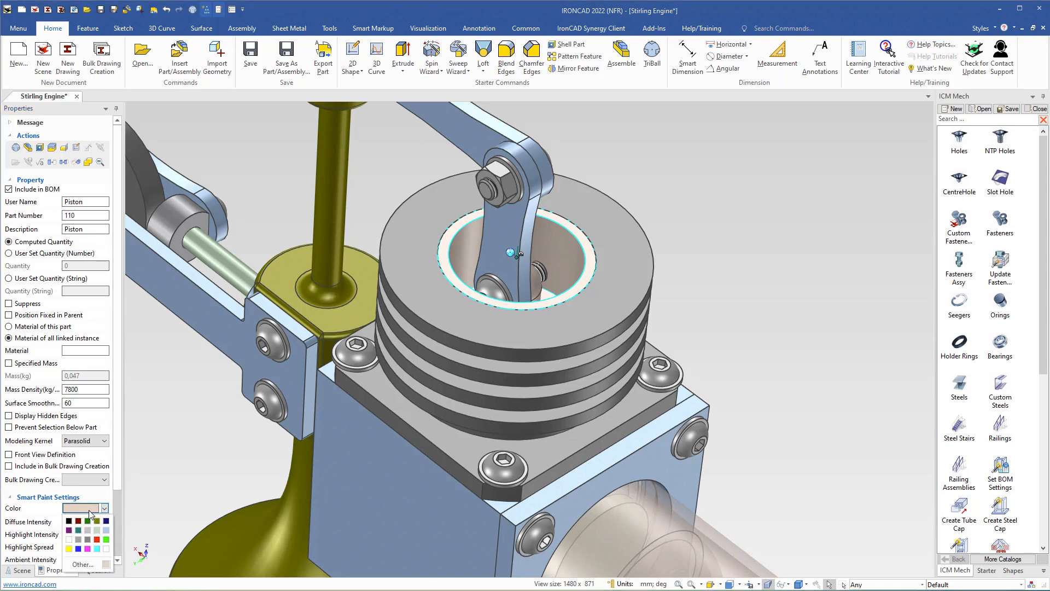
pyautogui.click(81, 540)
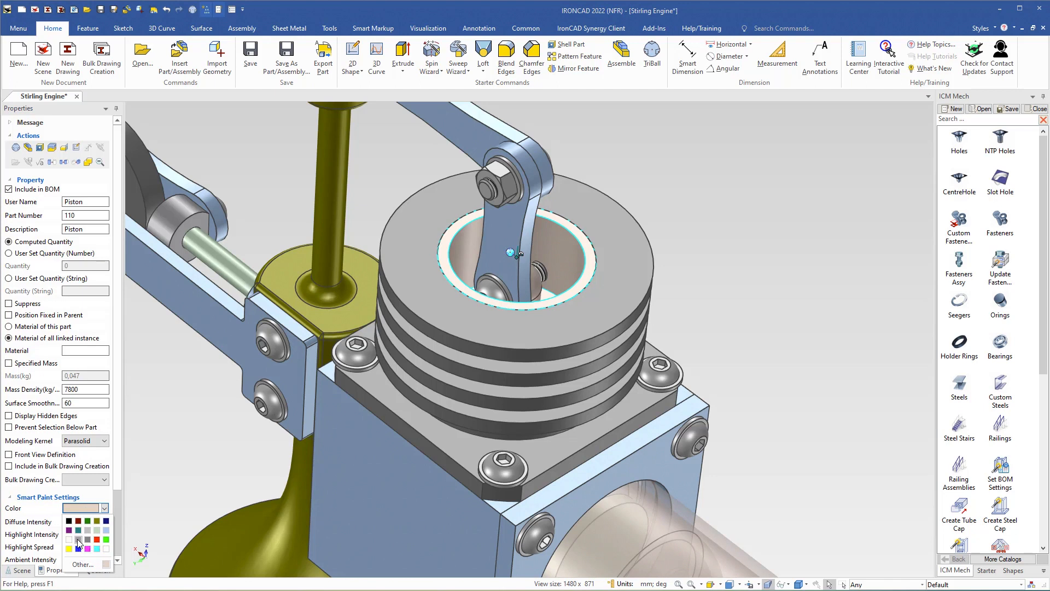
pyautogui.click(706, 247)
pyautogui.moveTo(520, 313); pyautogui.dragTo(530, 280, button='middle')
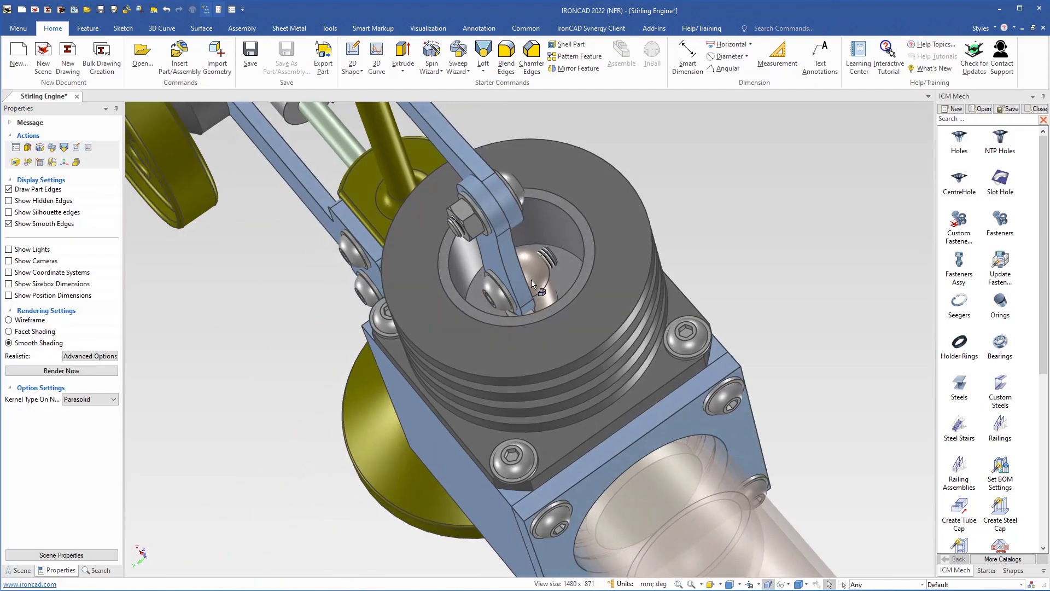
# Name Part20 'Joint Bracket', copy it into Description, and give part number 111
pyautogui.click(537, 282)
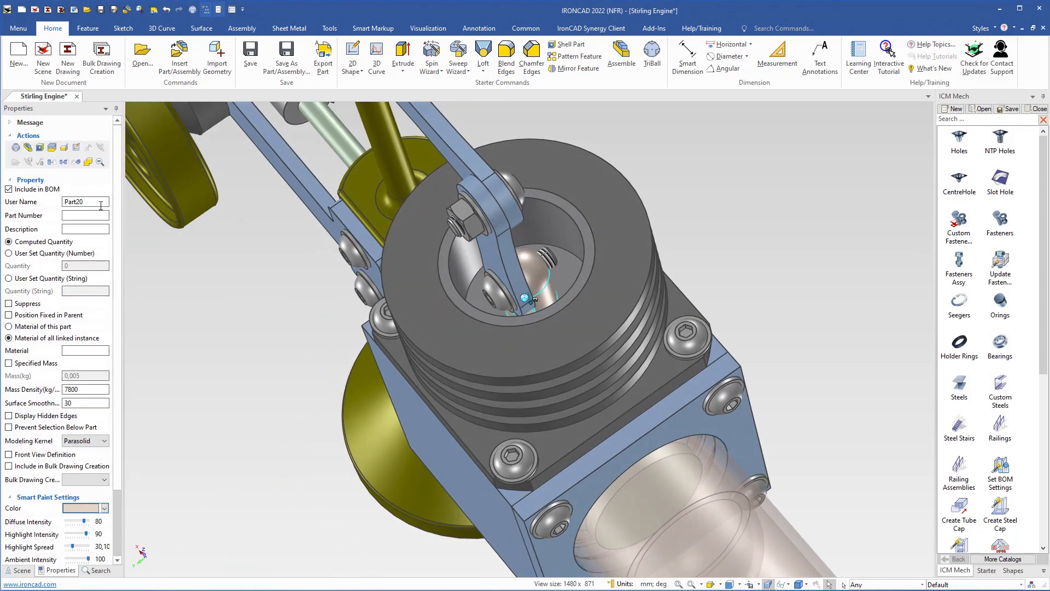
pyautogui.write('Jon')
pyautogui.write('nt Bracket')
pyautogui.press('Return')
pyautogui.hotkey('ctrl', 'c')
pyautogui.click(83, 229)
pyautogui.hotkey('ctrl', 'v')
pyautogui.click(75, 216)
pyautogui.doubleClick(75, 215)
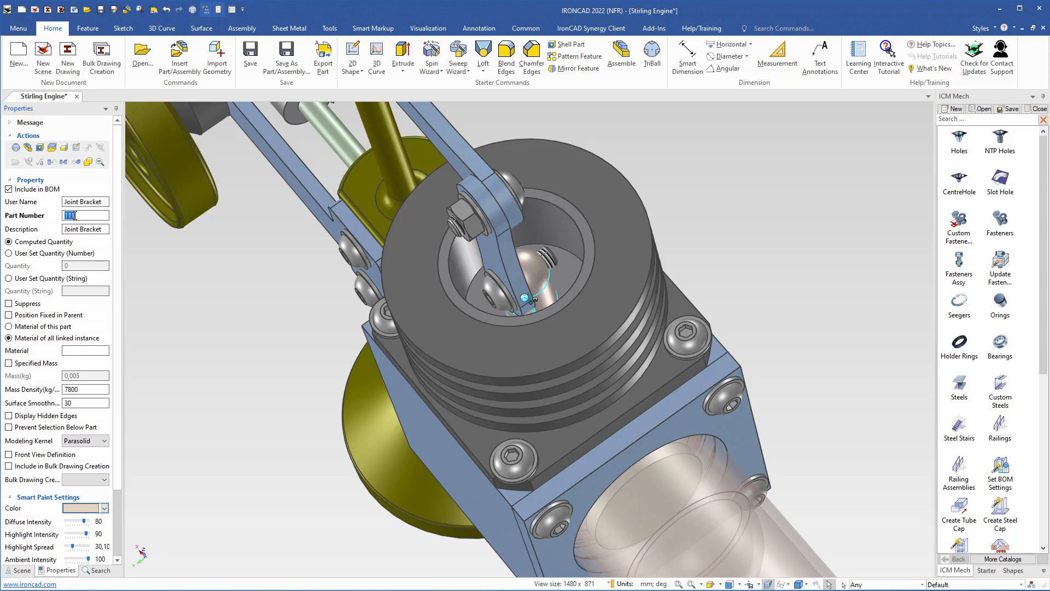
pyautogui.click(239, 305)
pyautogui.scroll(-3, 455, 300)
pyautogui.moveTo(459, 334); pyautogui.dragTo(479, 287, button='middle')
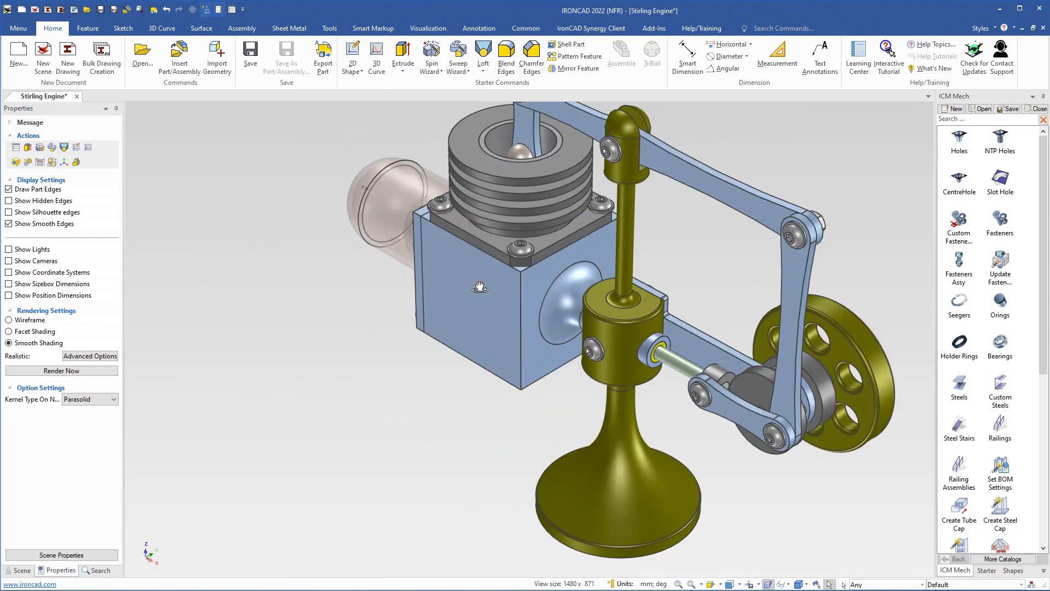
# Show the Scene part tree and save the Stirling Engine assembly
pyautogui.scroll(-4, 480, 287)
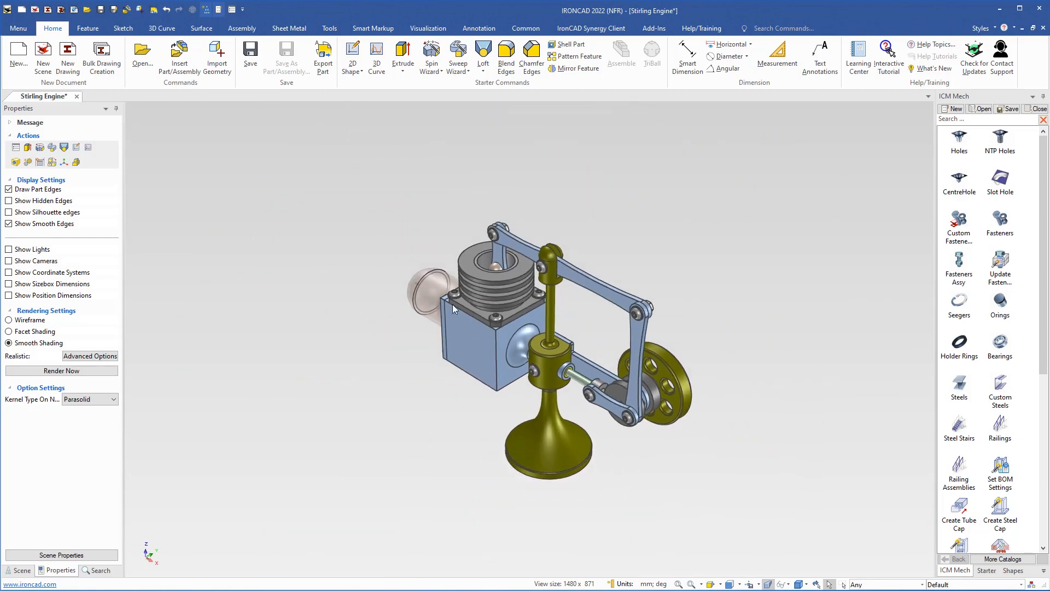
pyautogui.click(21, 570)
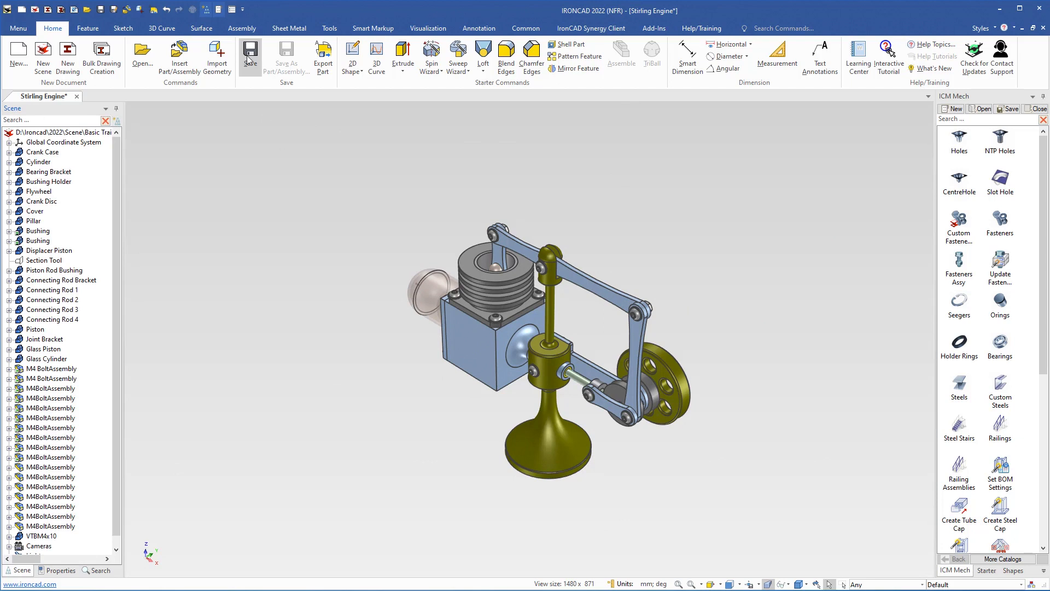
pyautogui.click(250, 54)
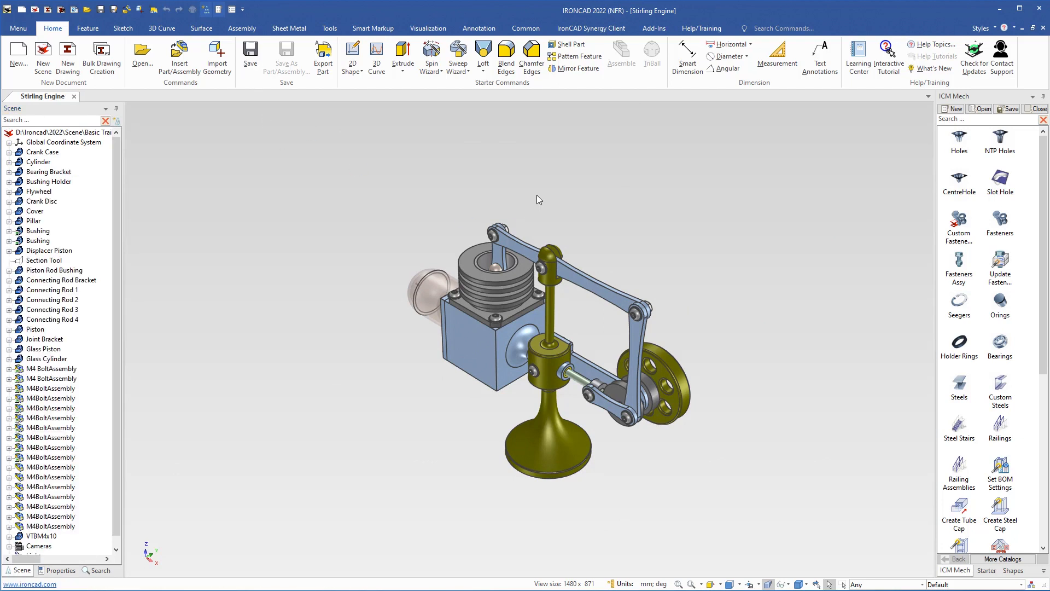